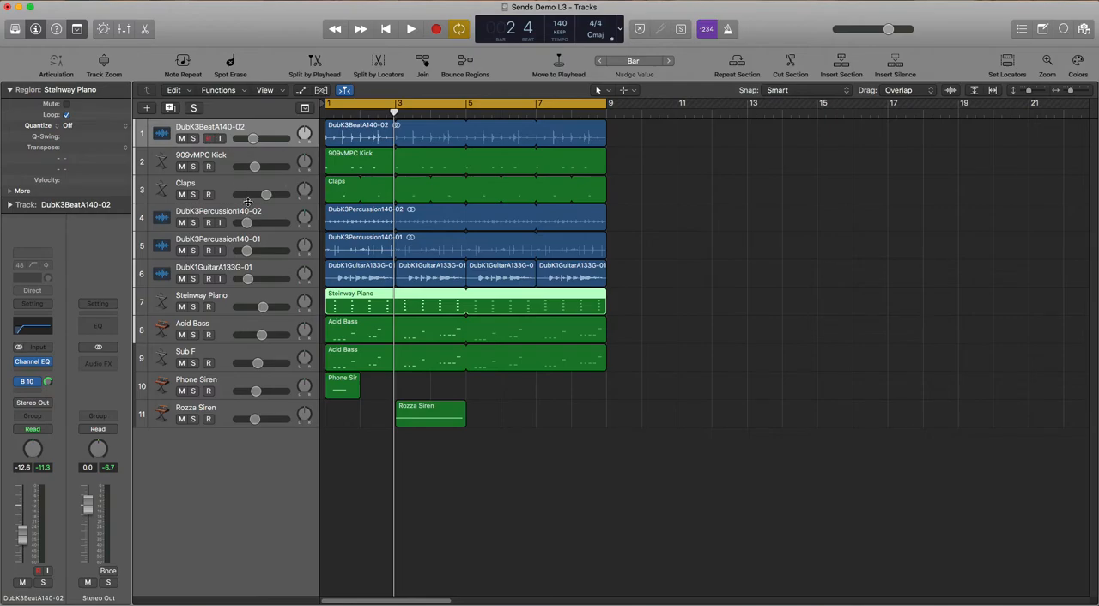
Look through the beat, kick, claps and DubK3Percussion140-02 tracks by selecting each one in turn
click(334, 134)
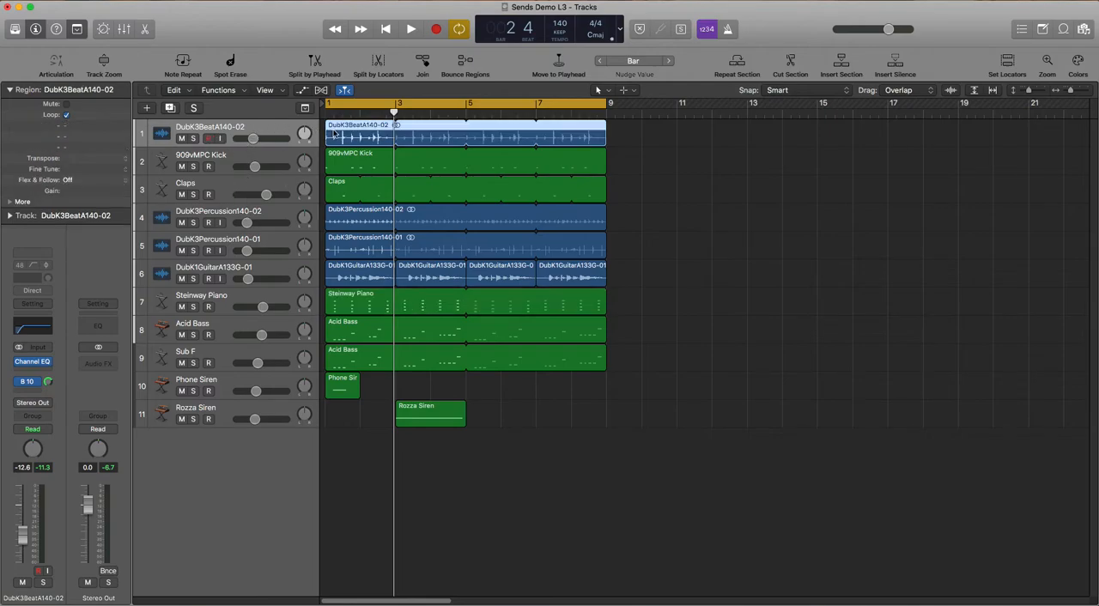
click(279, 157)
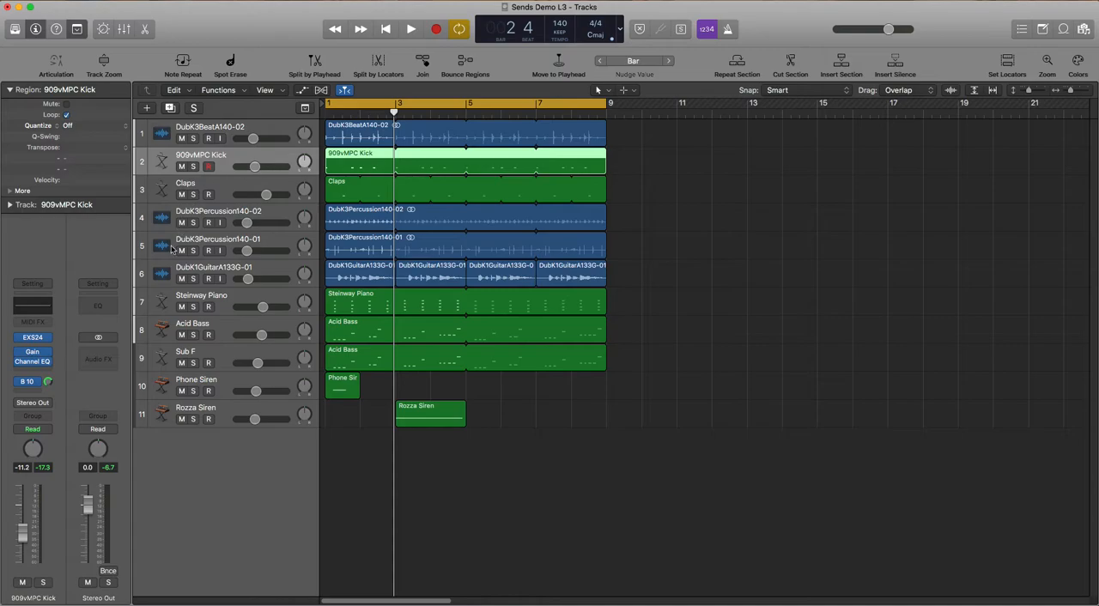
click(244, 191)
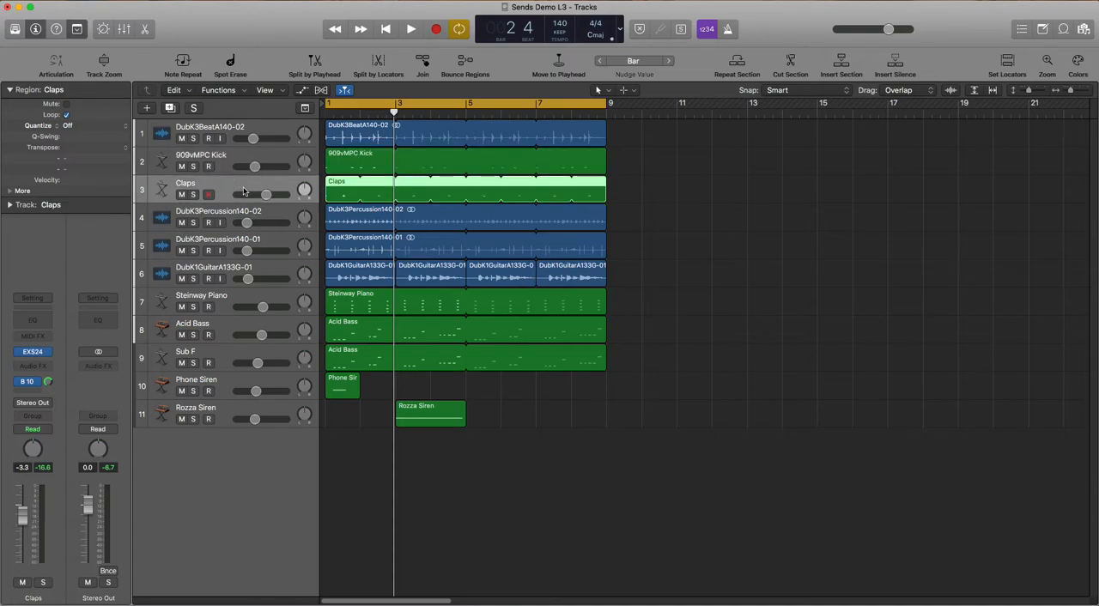
click(236, 218)
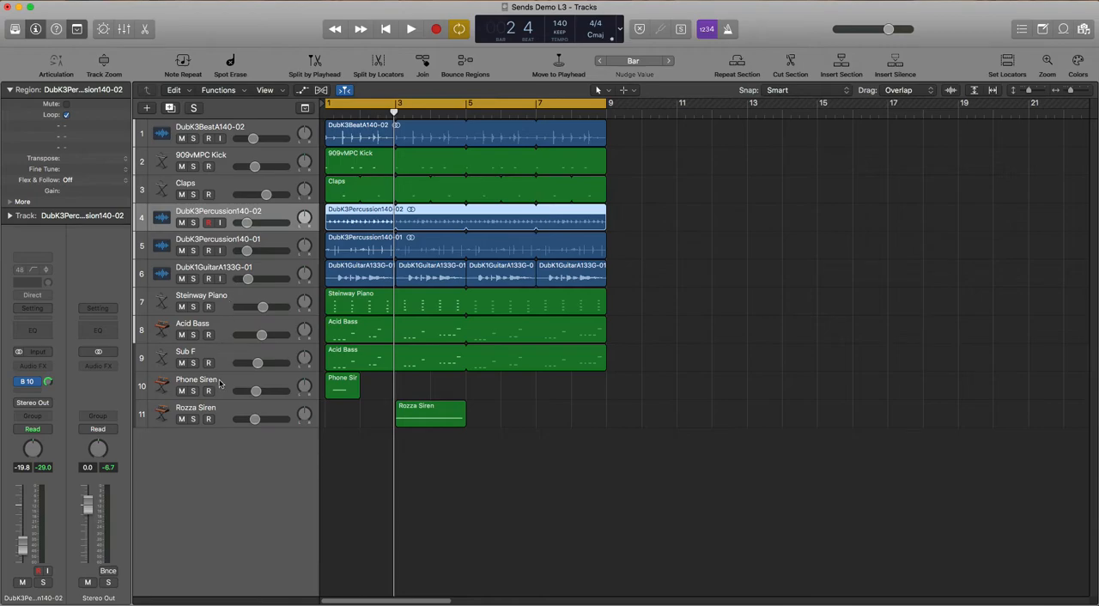
Audition the DubK3BeatA140-02 track in solo from the start of the project, then stop and unsolo it
click(219, 130)
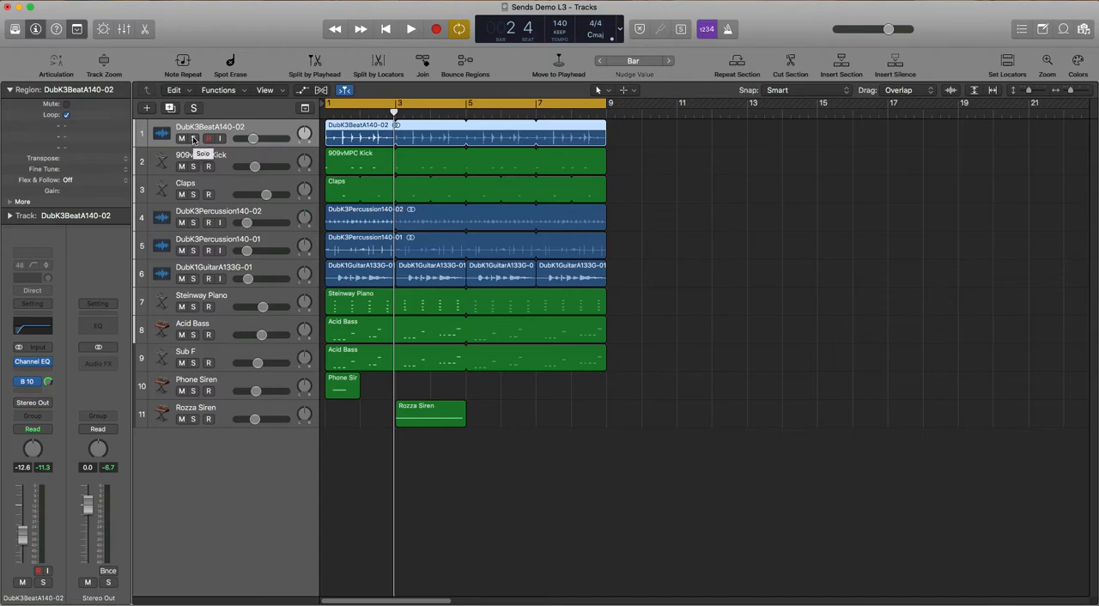
click(193, 138)
key(Return)
key(space)
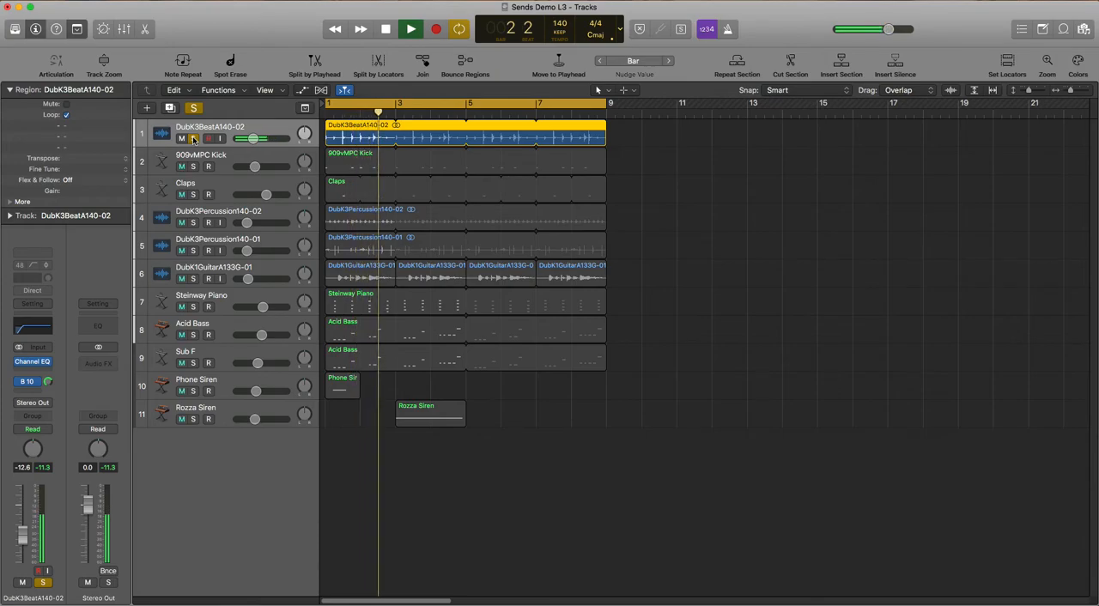
key(space)
click(193, 138)
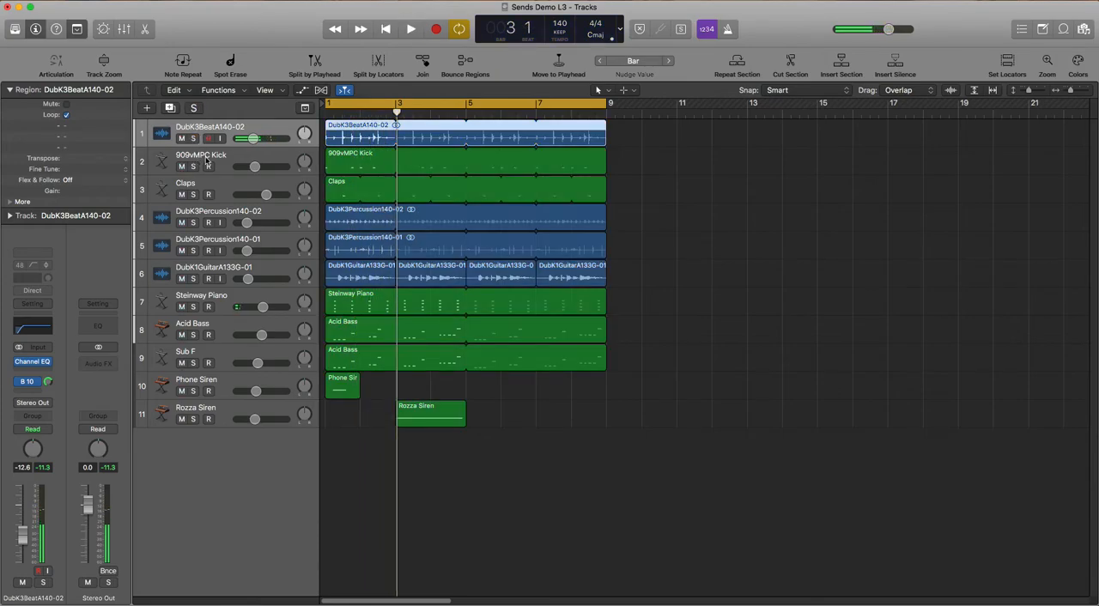
Audition the 909vMPC Kick track on its own in solo, then stop playback and unsolo it
click(206, 161)
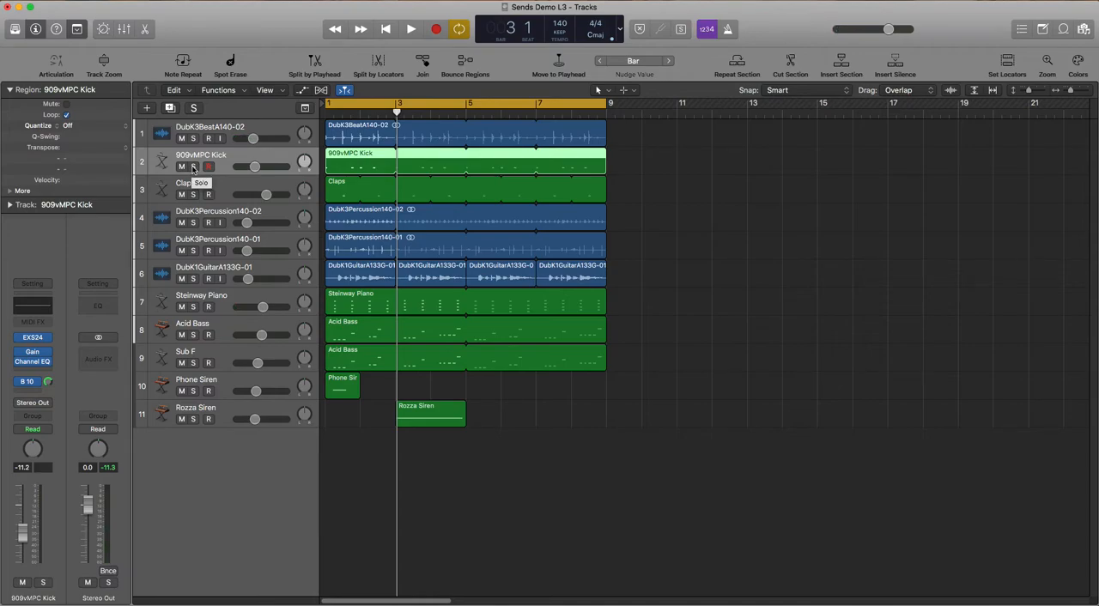
click(193, 166)
key(space)
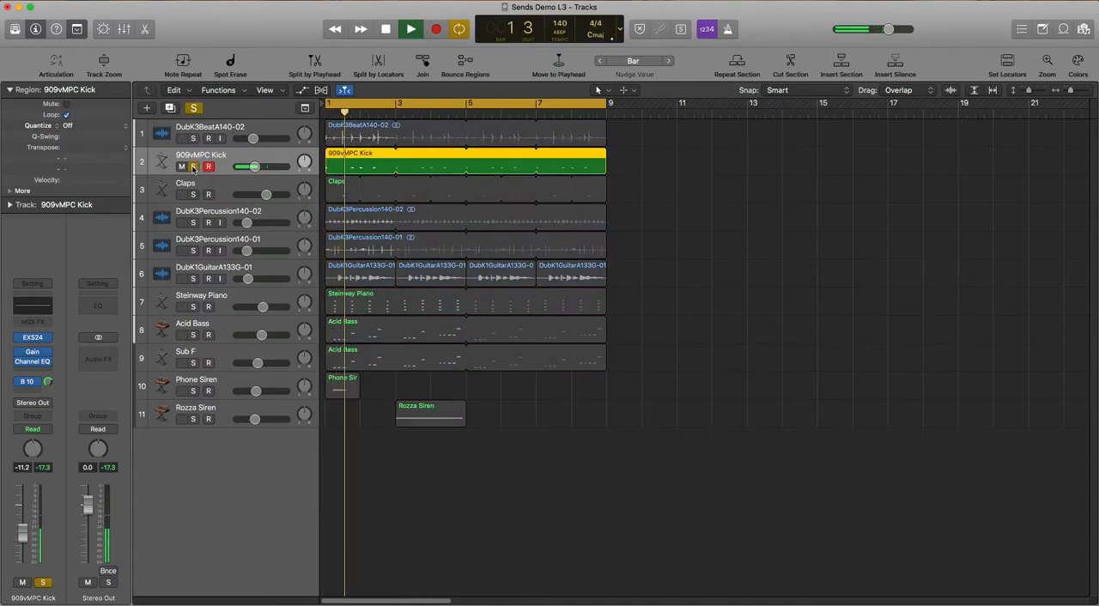
key(space)
click(194, 167)
Solo the DubK3BeatA140-02 and 909vMPC Kick tracks together and play them back briefly
click(194, 139)
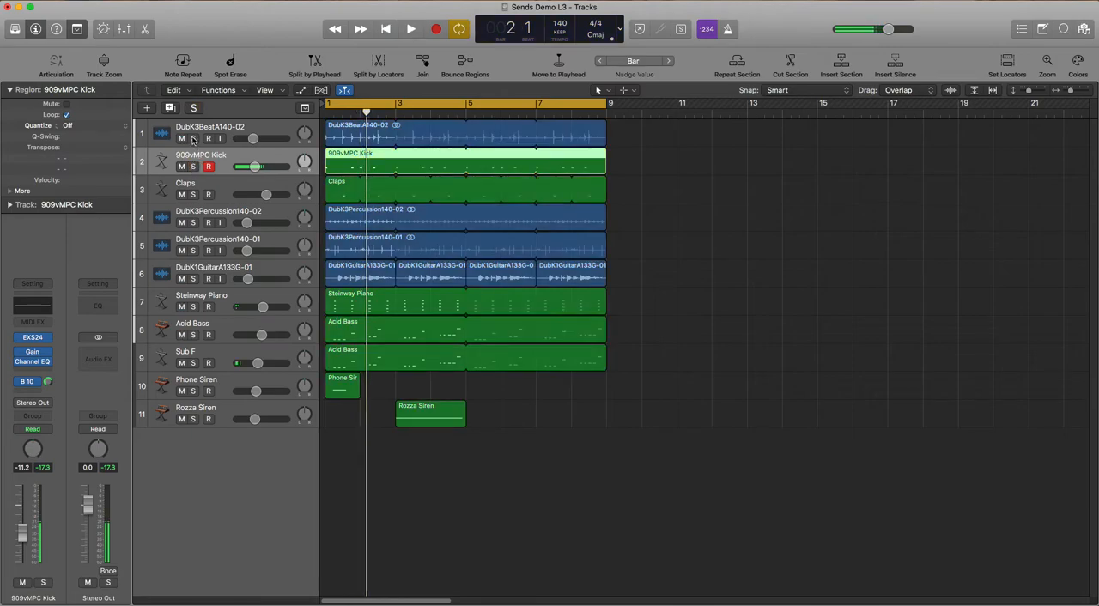
click(193, 166)
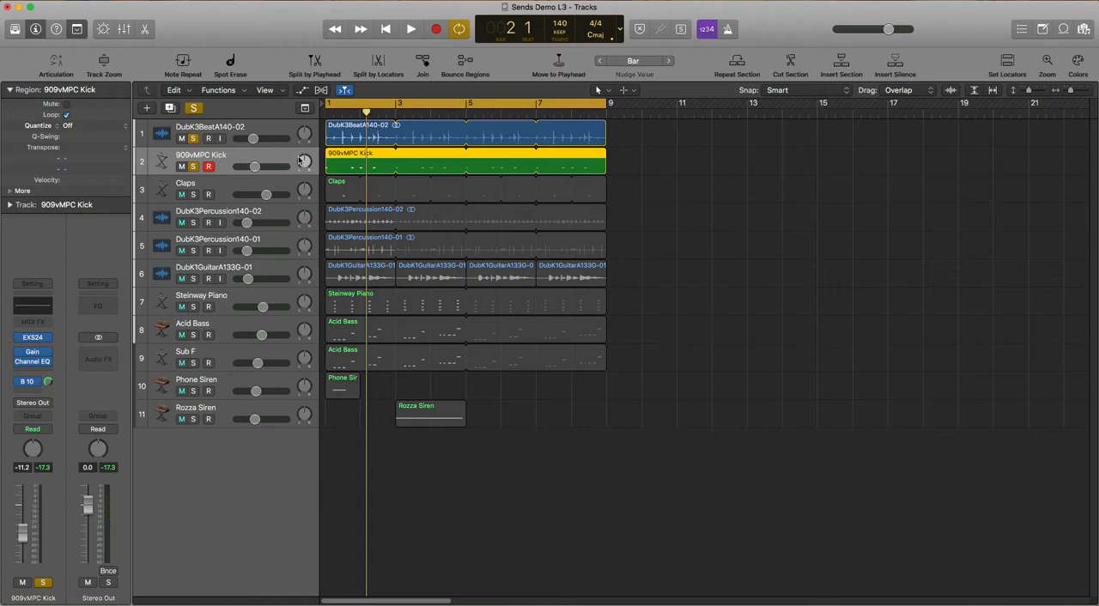
key(space)
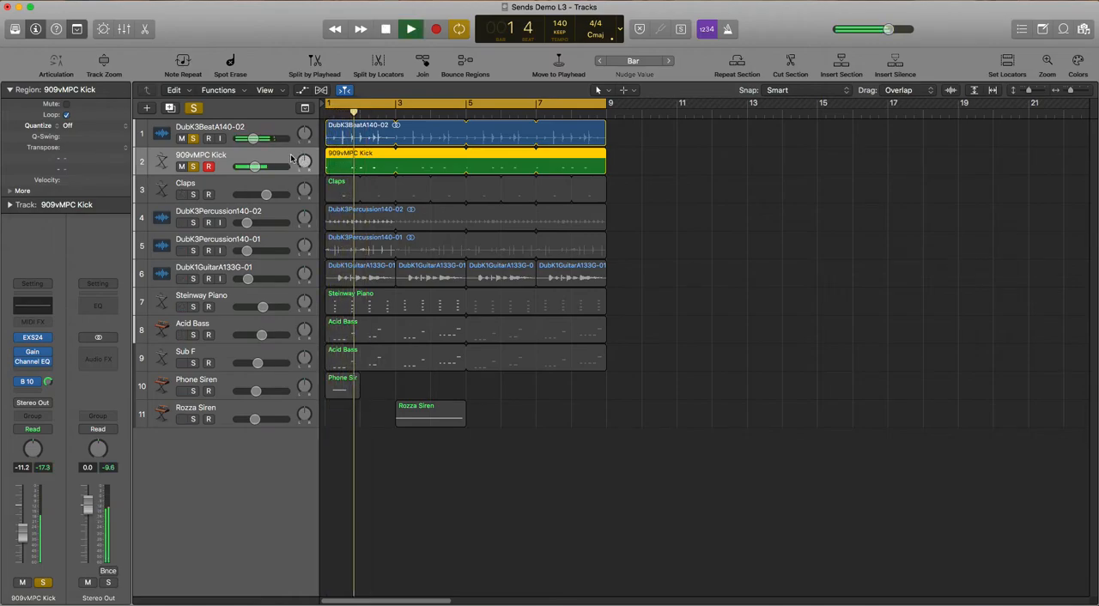
key(space)
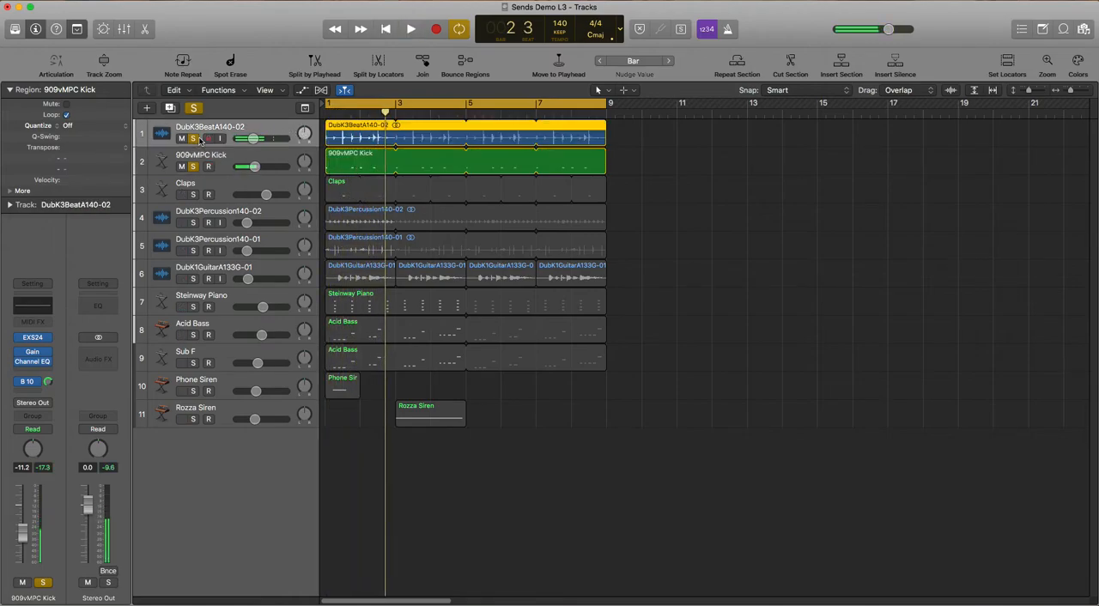
key(Up)
key(Down)
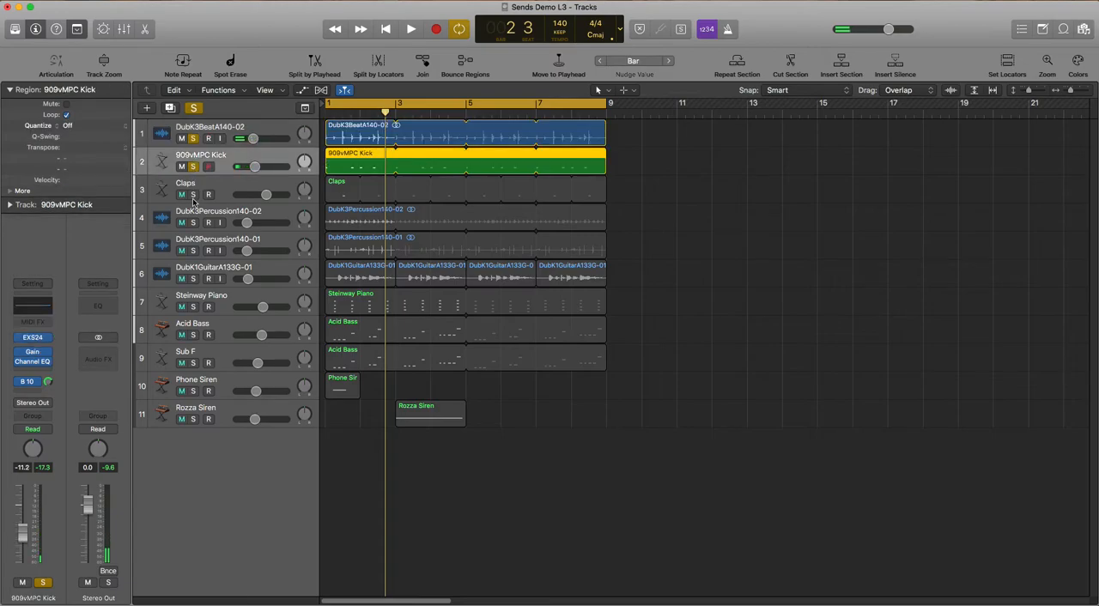
Add the Claps track to the soloed beat and kick and listen to the combination
click(230, 186)
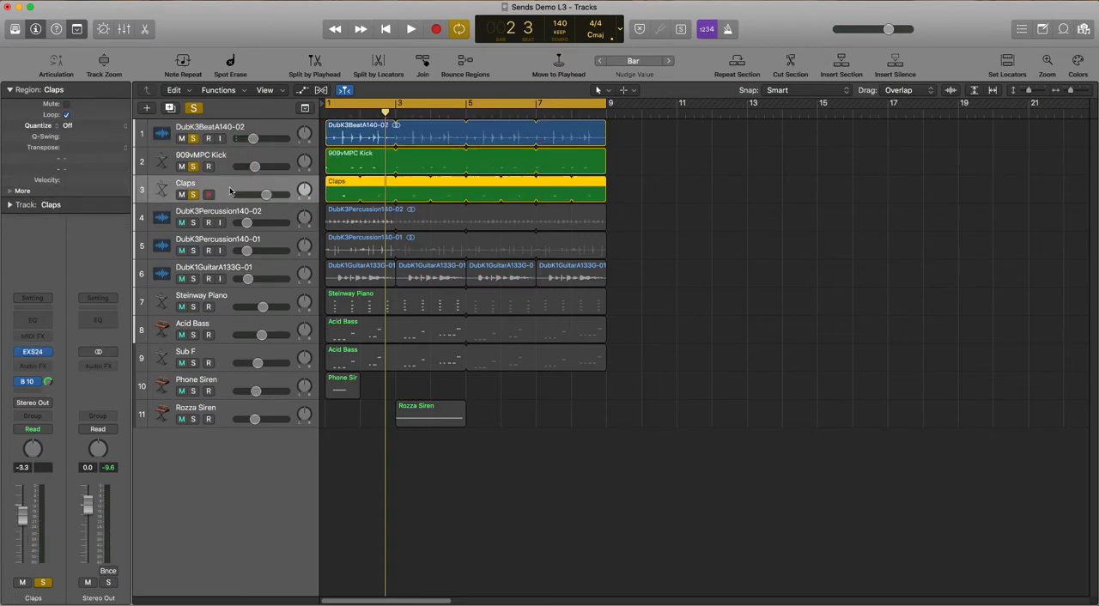
key(space)
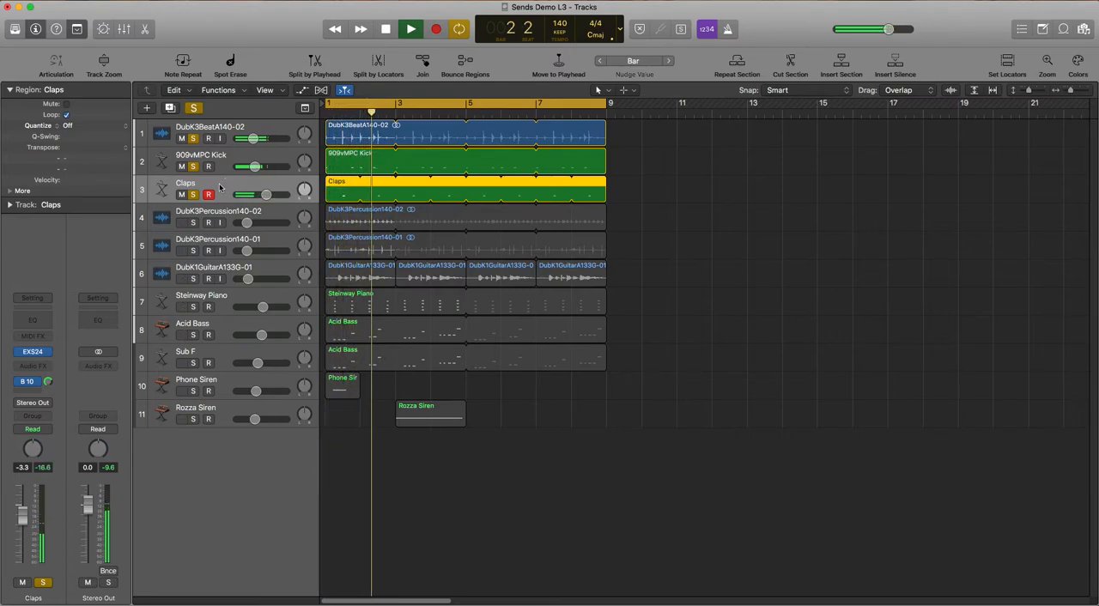
key(space)
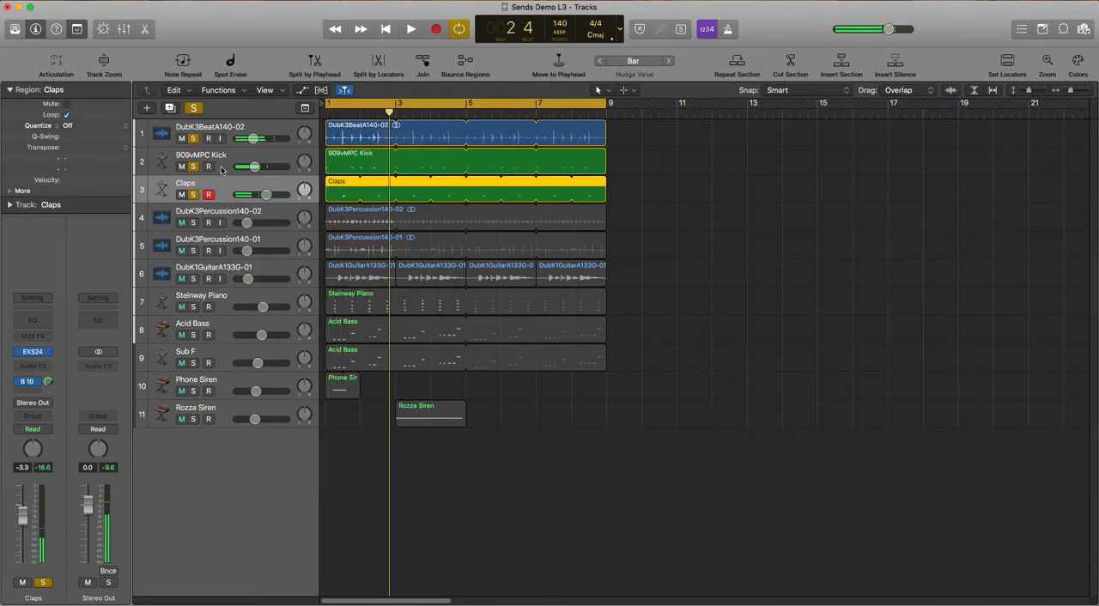
Add the DubK3Percussion140-02 track to the soloed drums and play the result
click(194, 223)
click(219, 216)
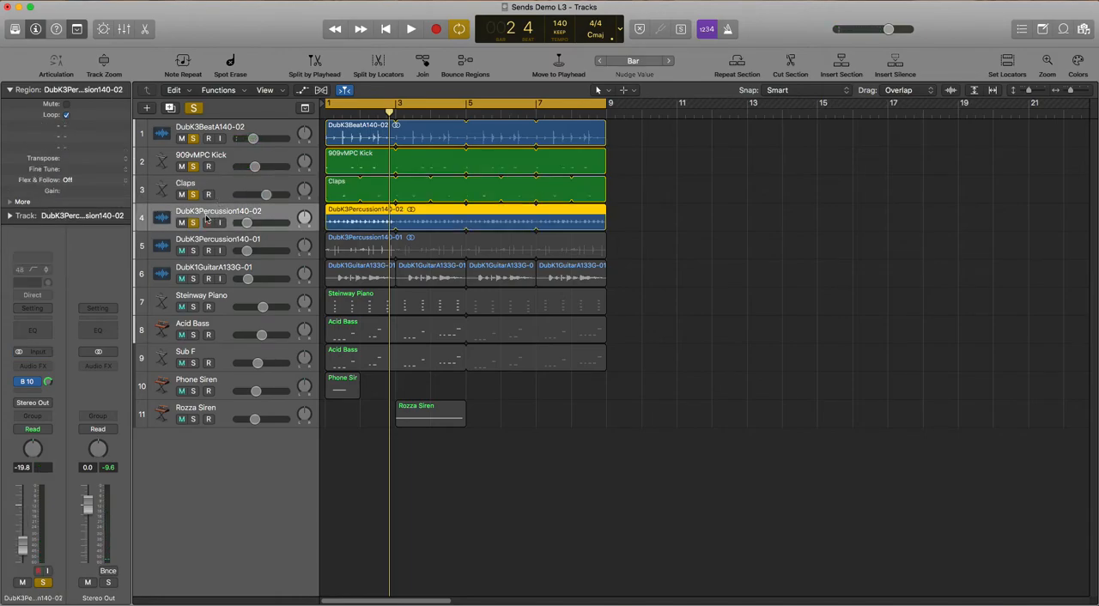
key(space)
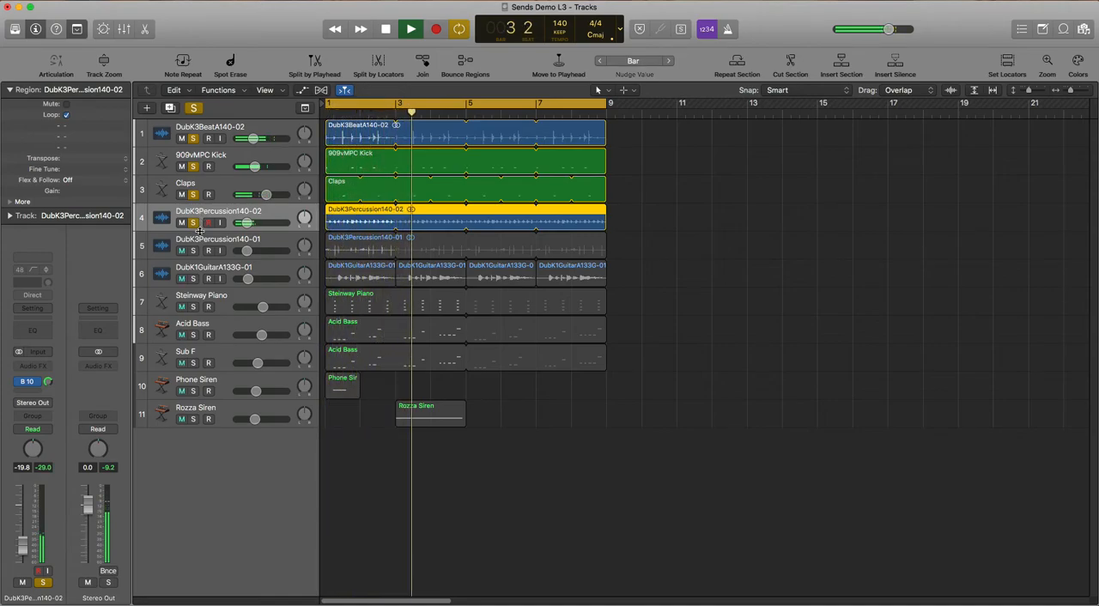
key(space)
Solo the DubK3Percussion140-01 track as well and audition it with the other drum parts
click(194, 252)
click(211, 244)
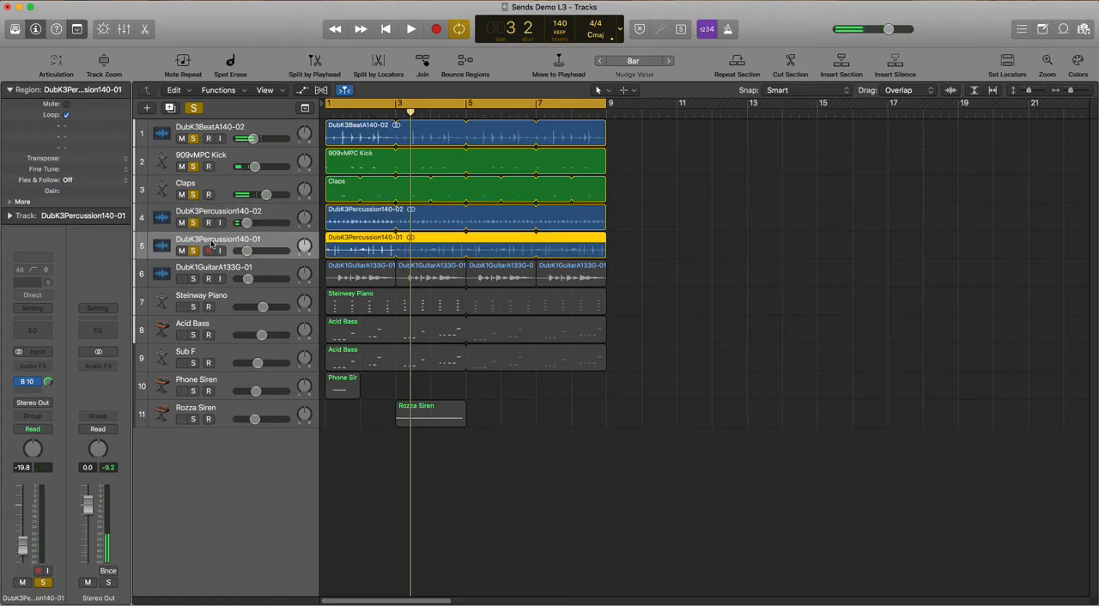
key(space)
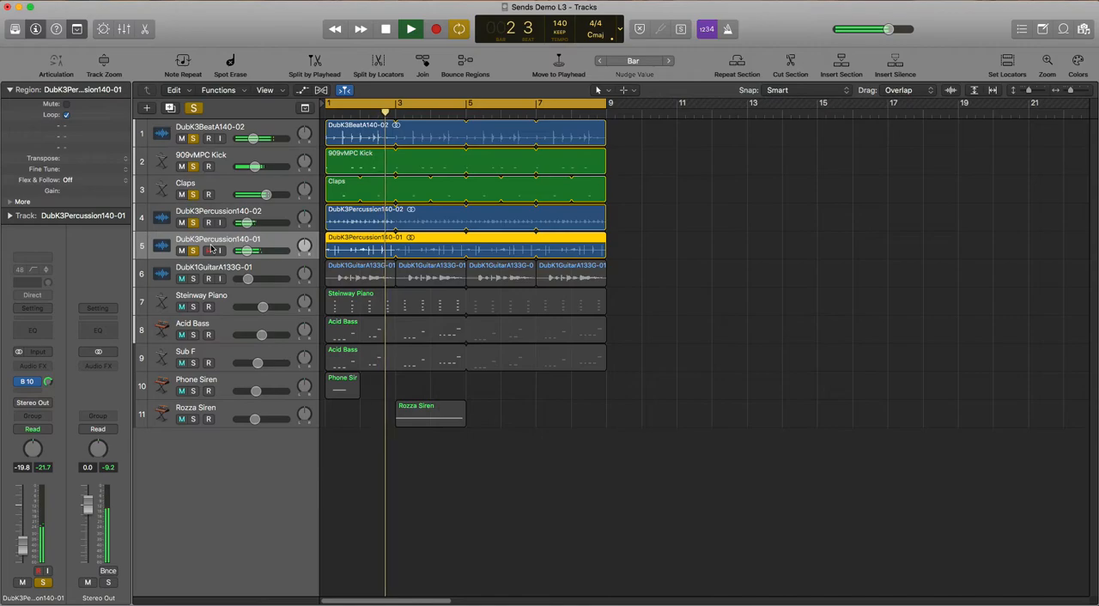
key(space)
Bring the DubK1GuitarA133G-01 track into the solo group and listen to it with the drums
click(193, 279)
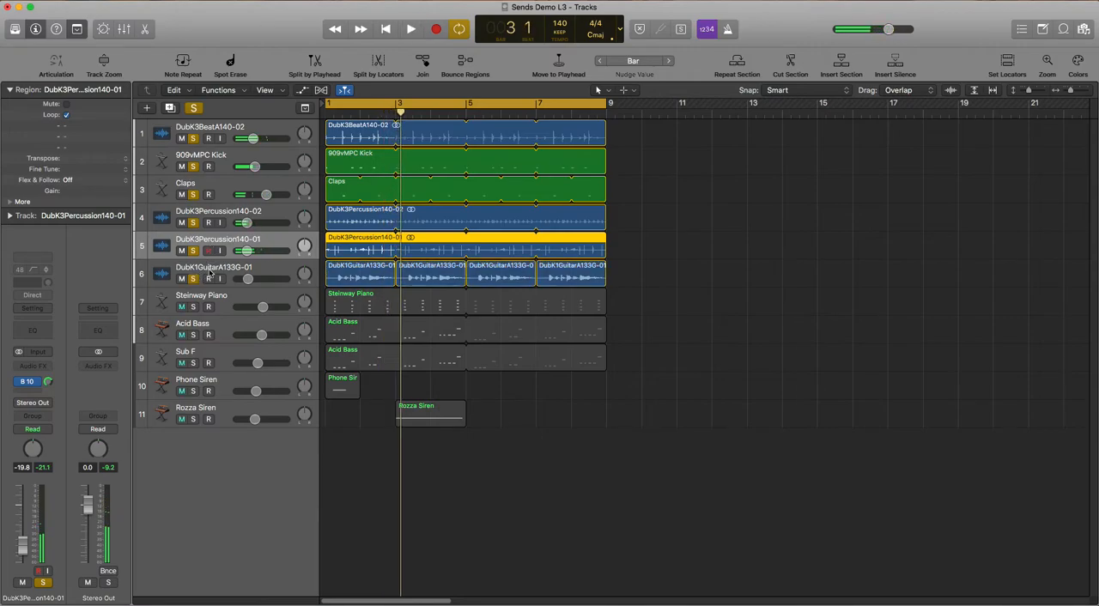
click(215, 269)
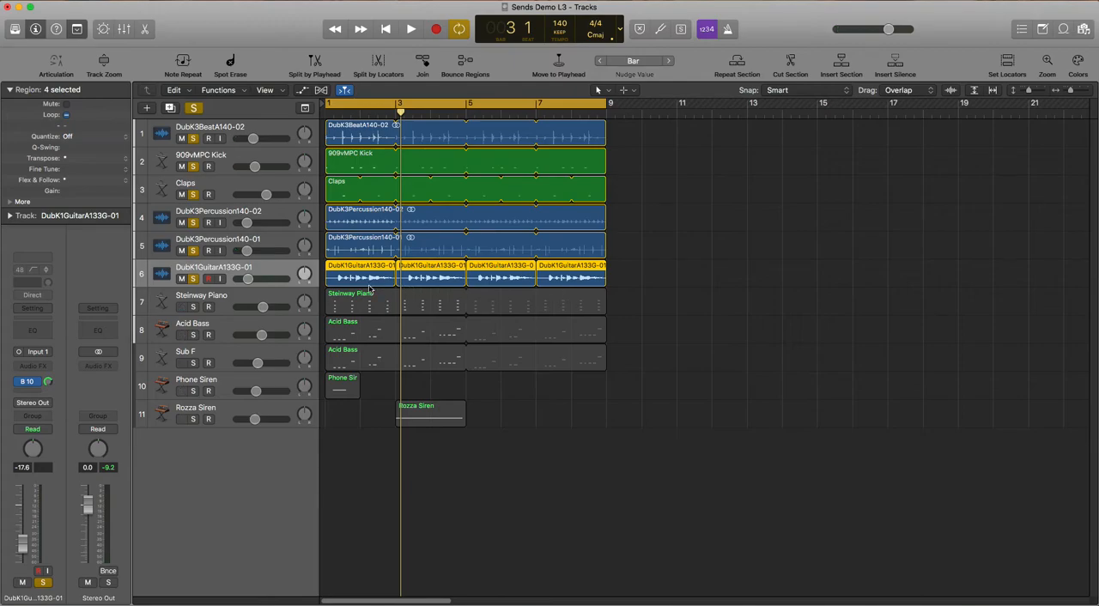
key(space)
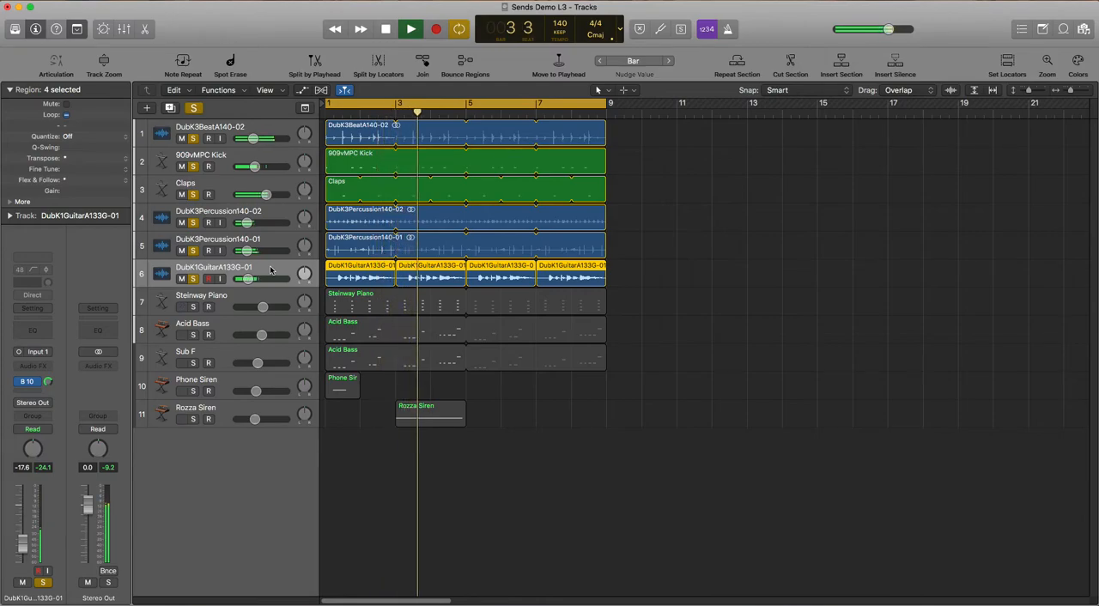
key(space)
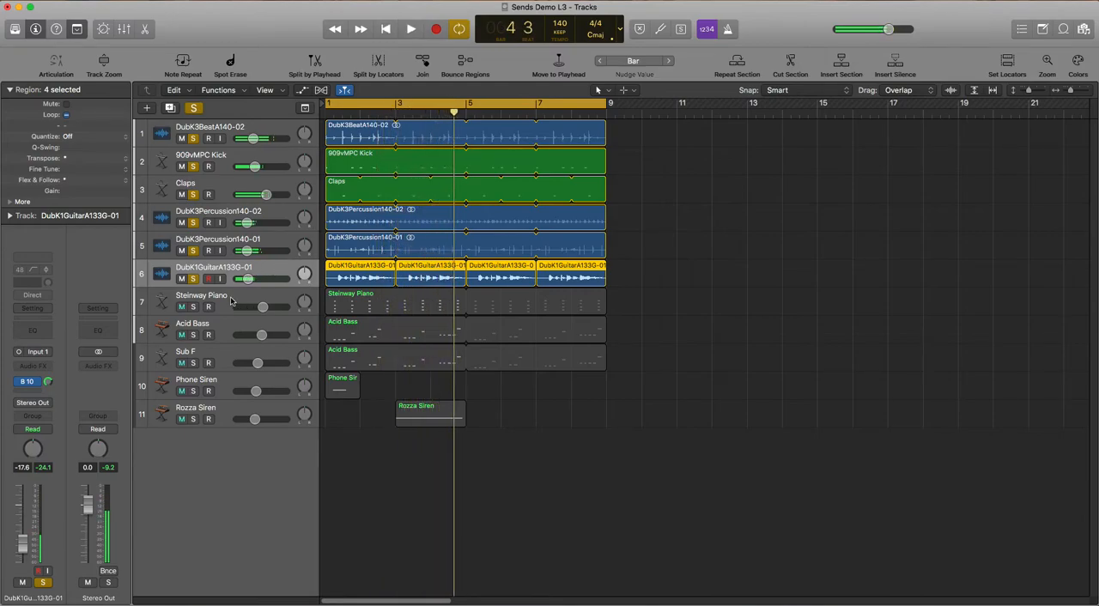
Solo the Steinway Piano track alongside the drums and guitar and play the mix
click(266, 299)
click(194, 307)
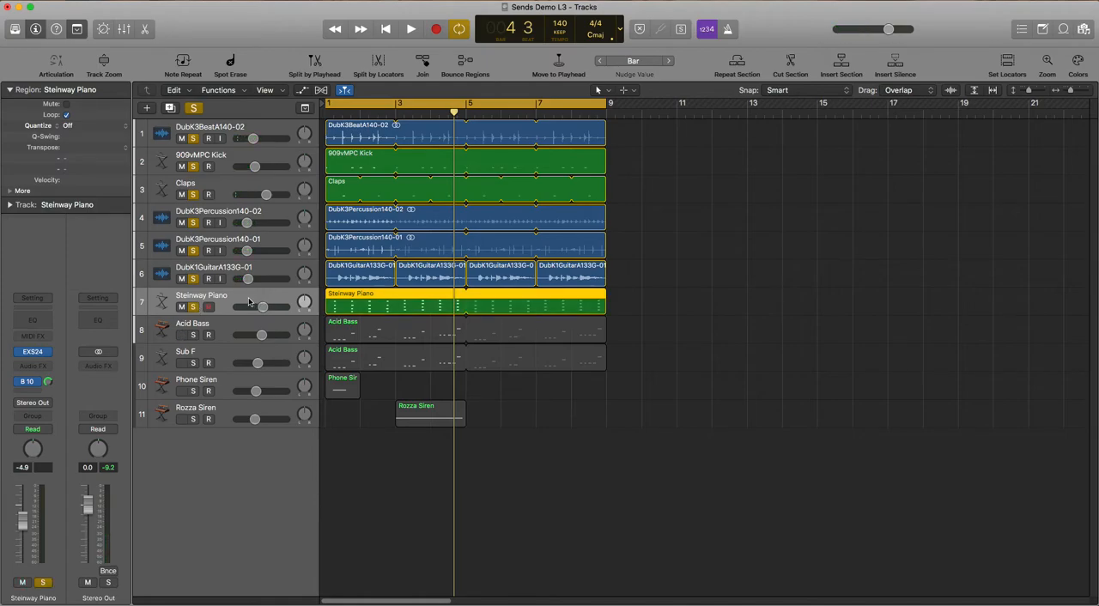
key(space)
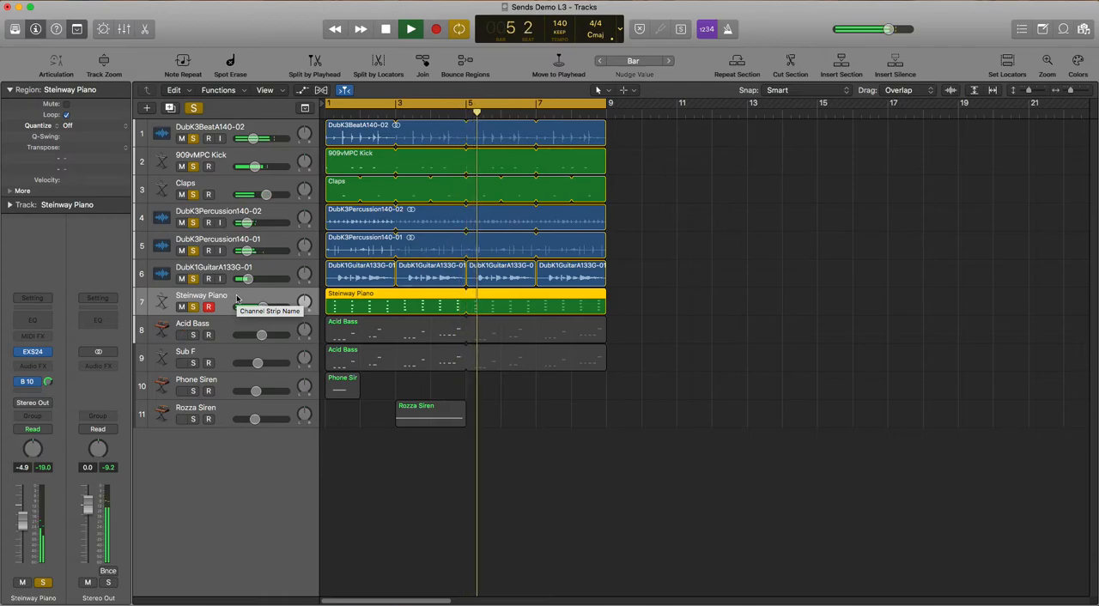
key(space)
Solo the Acid Bass track, view its Retro Synth instrument settings, and close the plug-in window
click(231, 331)
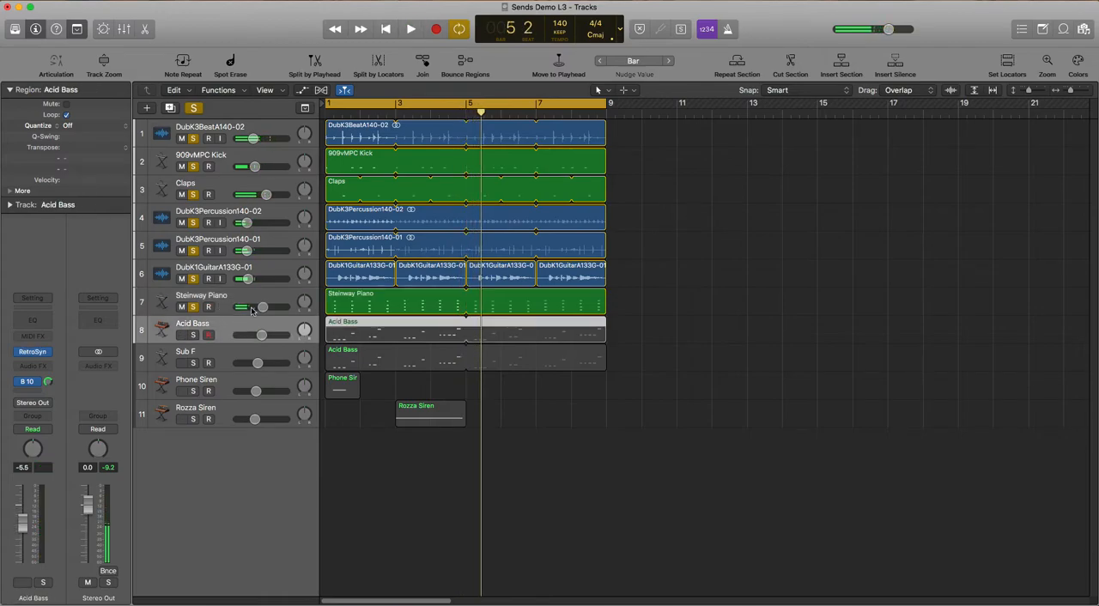
click(192, 335)
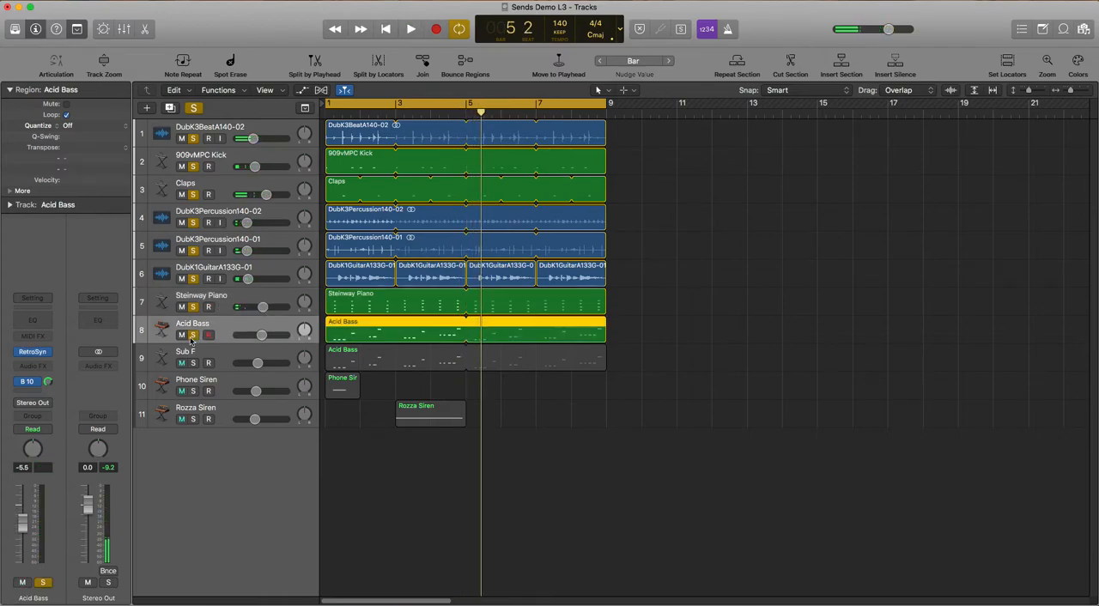
click(33, 354)
drag(568, 169, 550, 97)
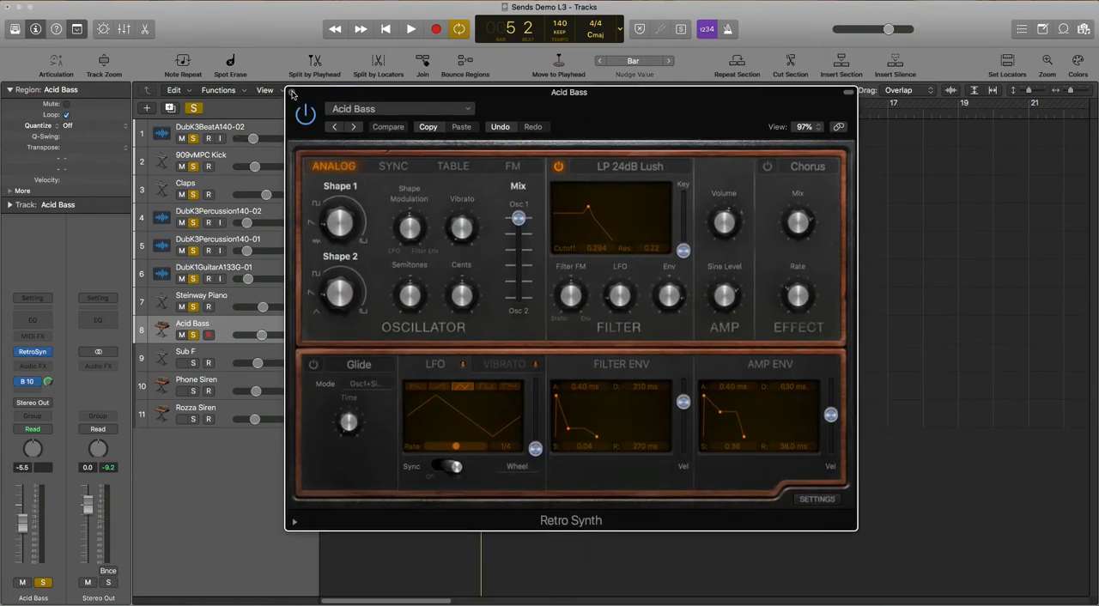
click(291, 94)
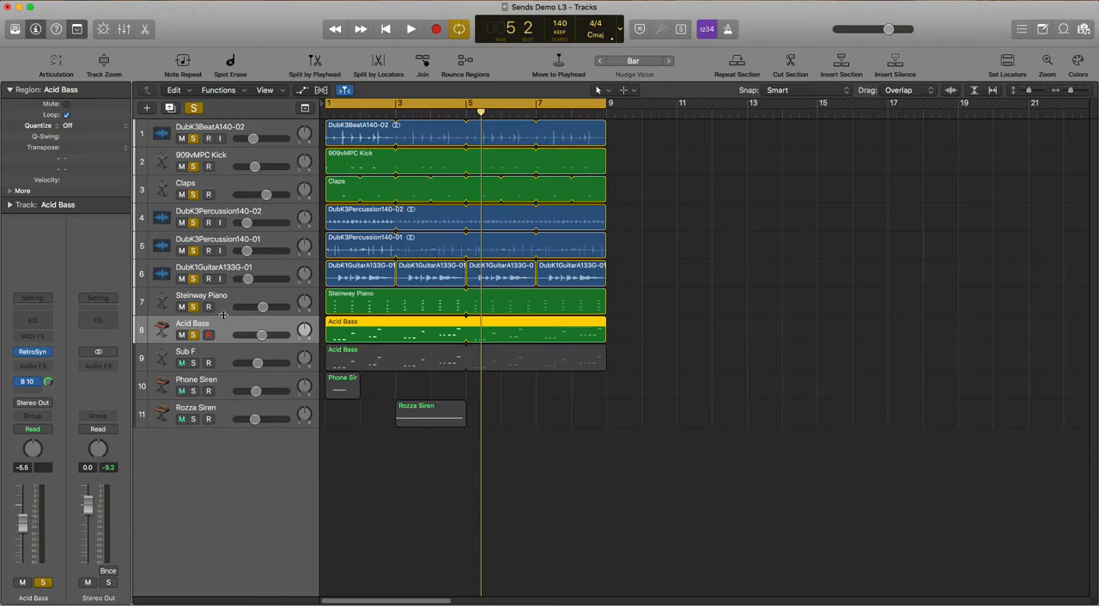
Play the soloed tracks from the start of the project to hear the Acid Bass in context
key(Return)
key(space)
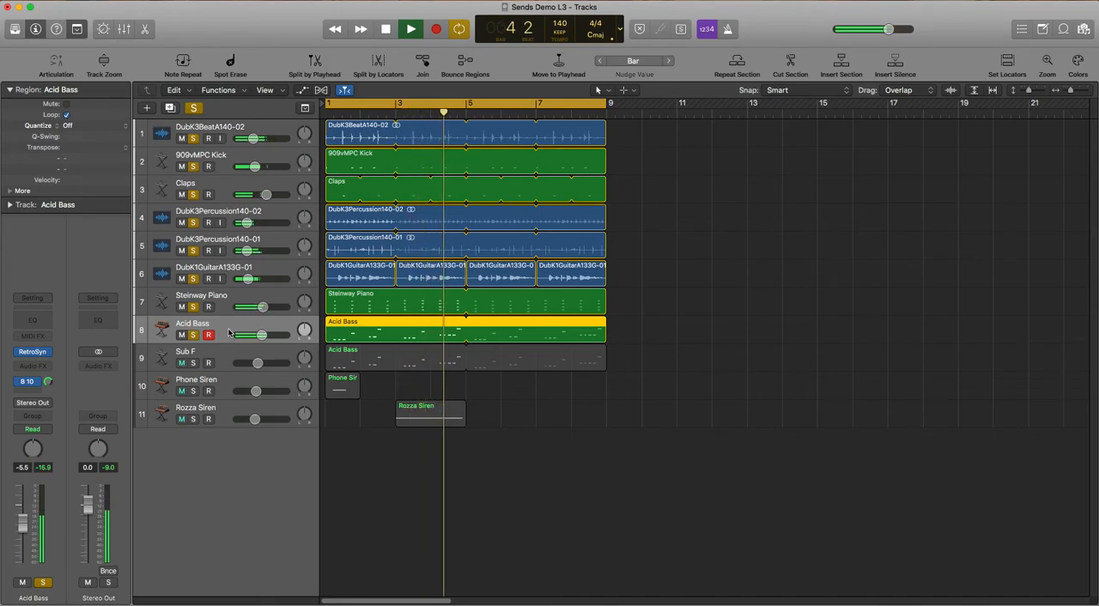
key(space)
Add the Sub F track to the solo group and audition it beneath the Acid Bass
click(200, 356)
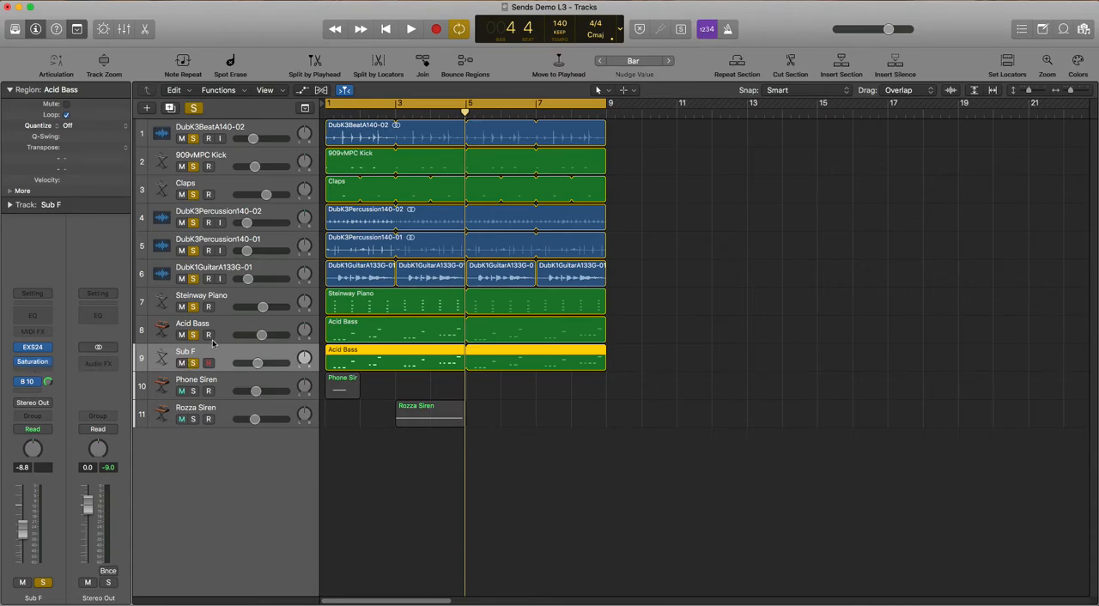
key(space)
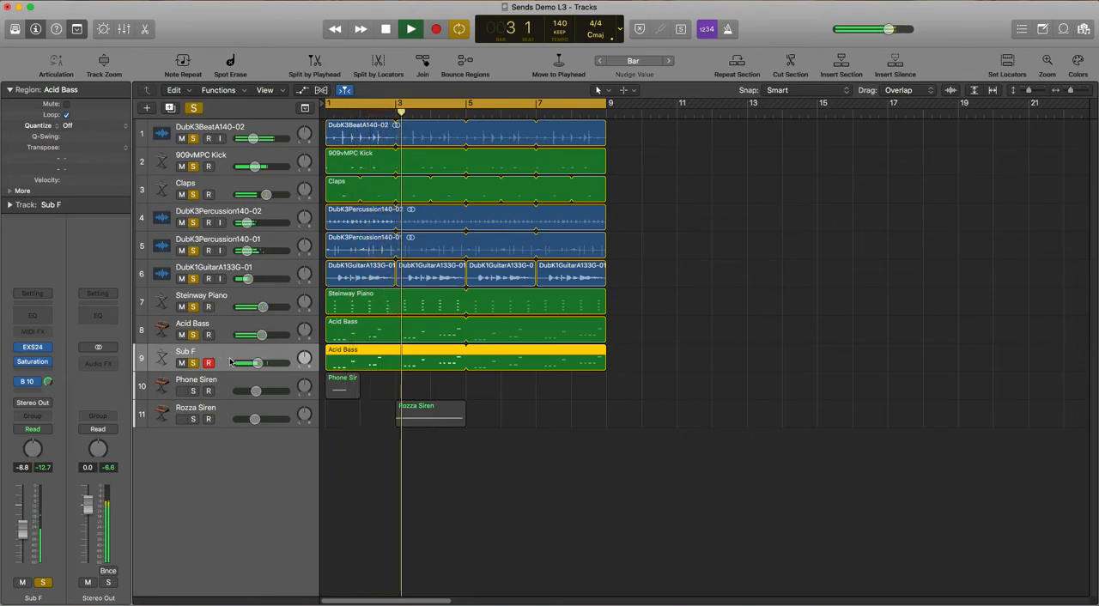
key(space)
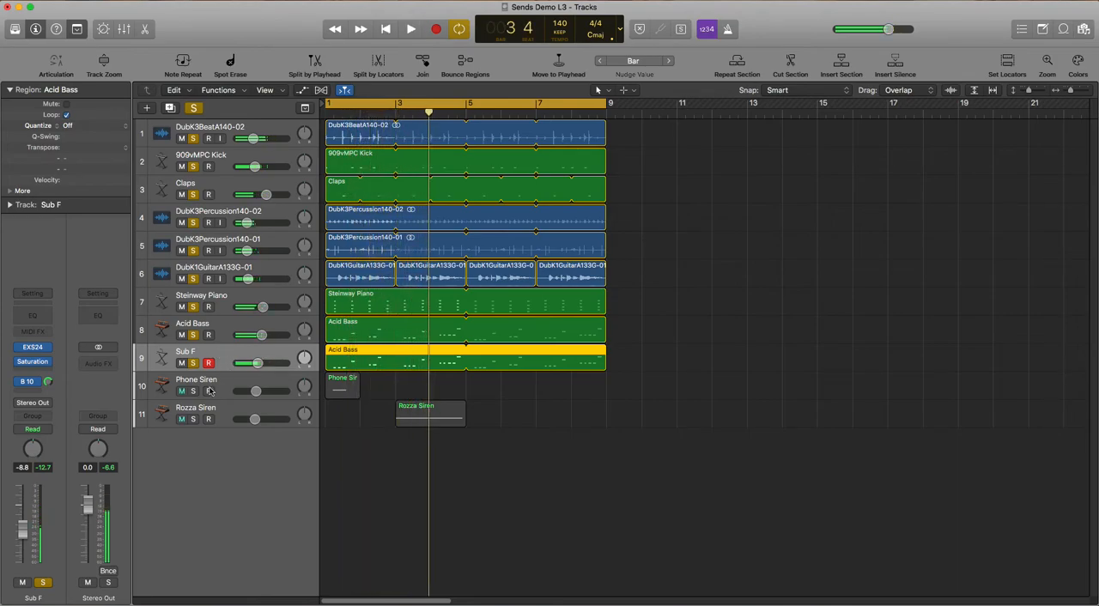
Add the Phone Siren and Rozza Siren tracks to the solo group and audition the full mix
click(194, 390)
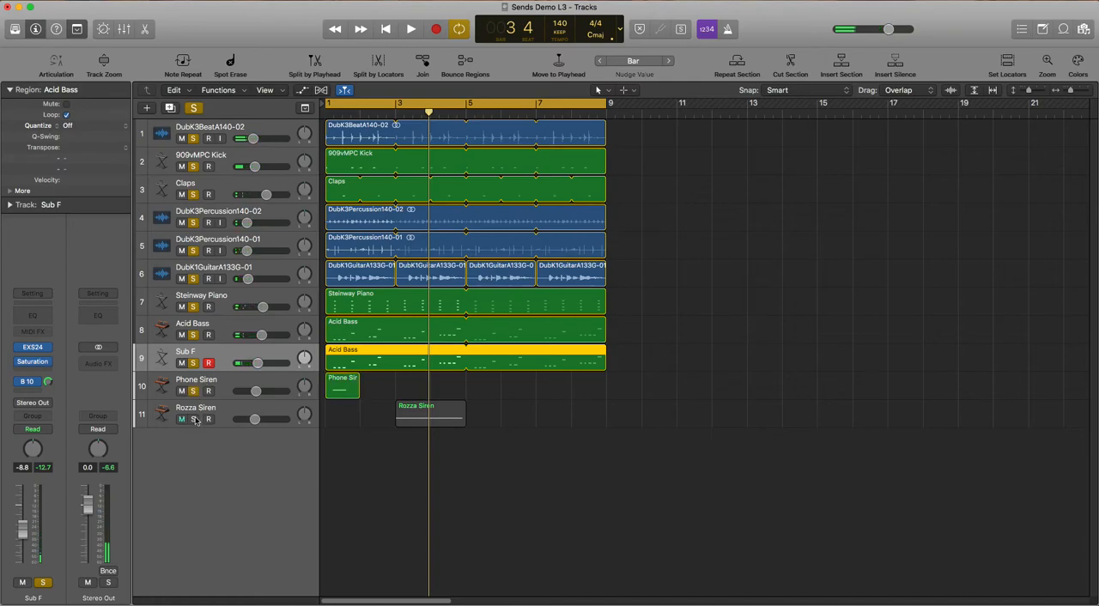
click(194, 419)
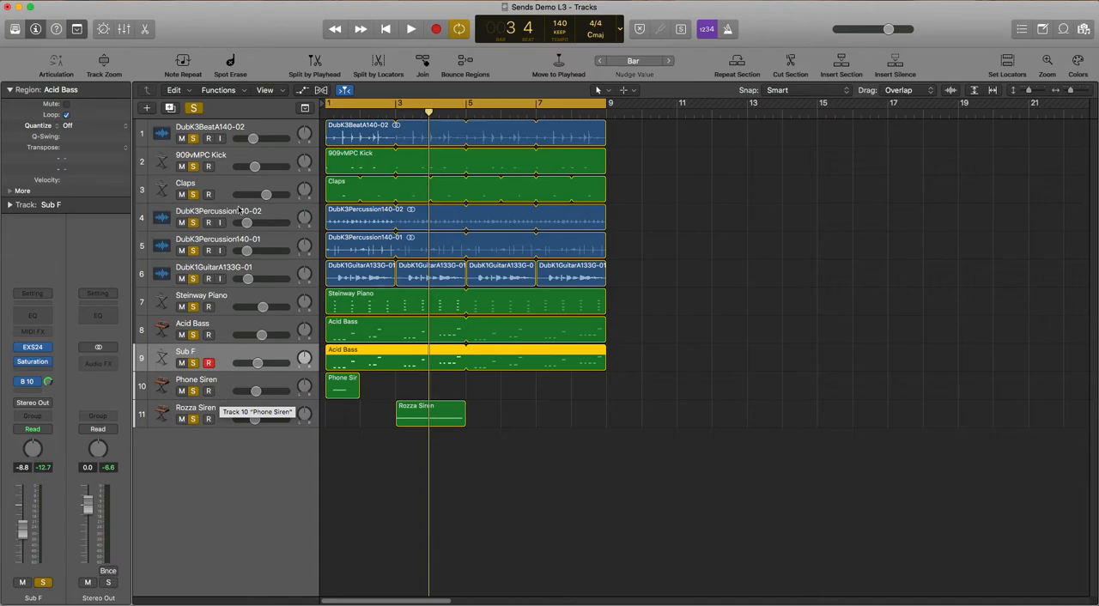
key(space)
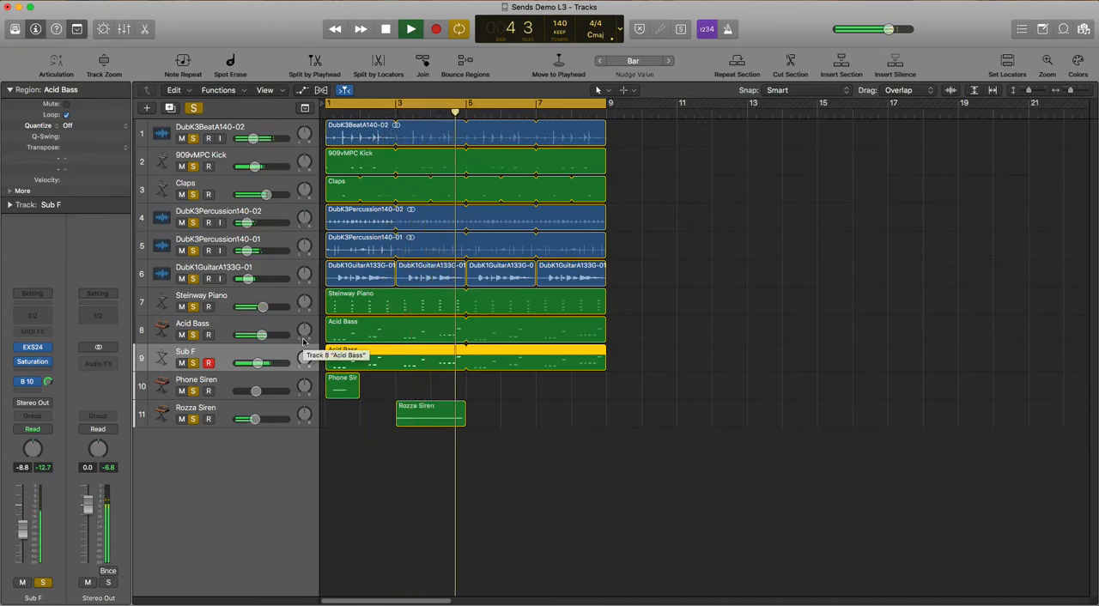
key(space)
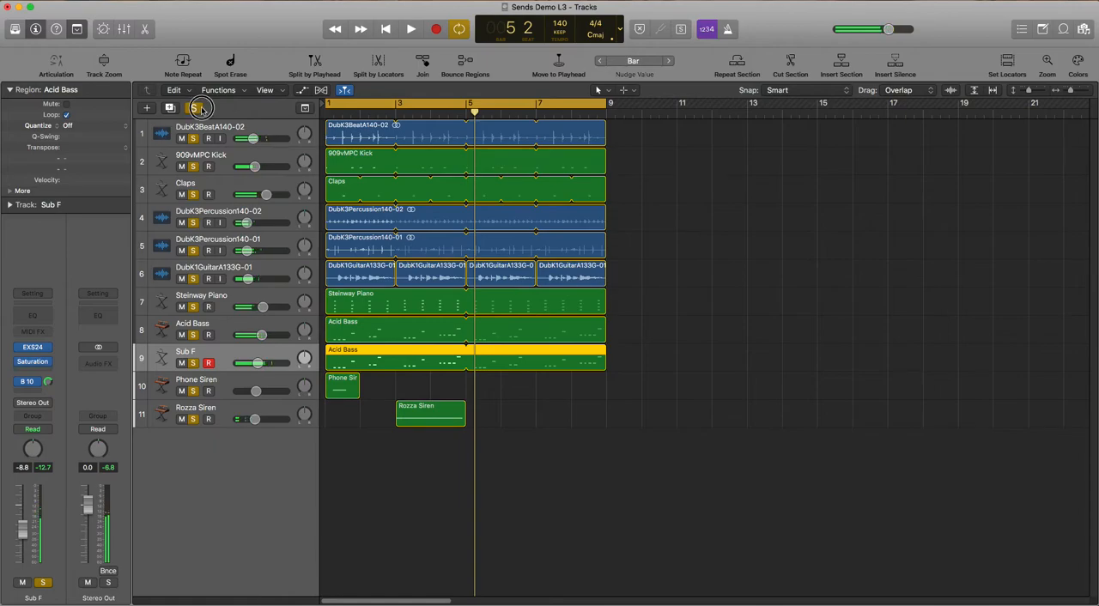
Clear all track solos and open the Mixer in its own window, placed at the top of the screen
click(193, 107)
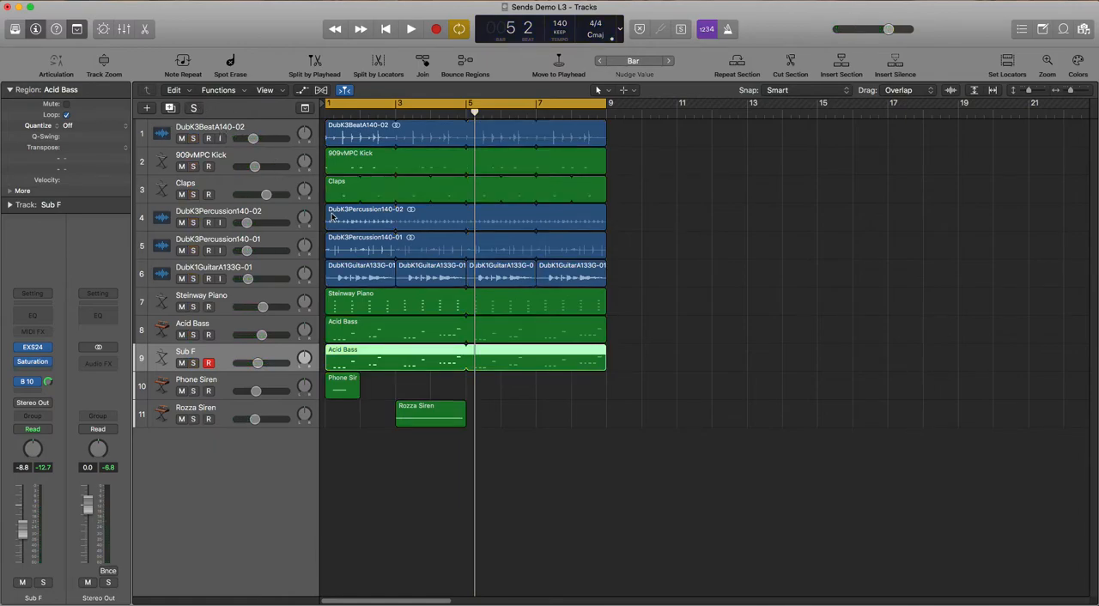
key(x)
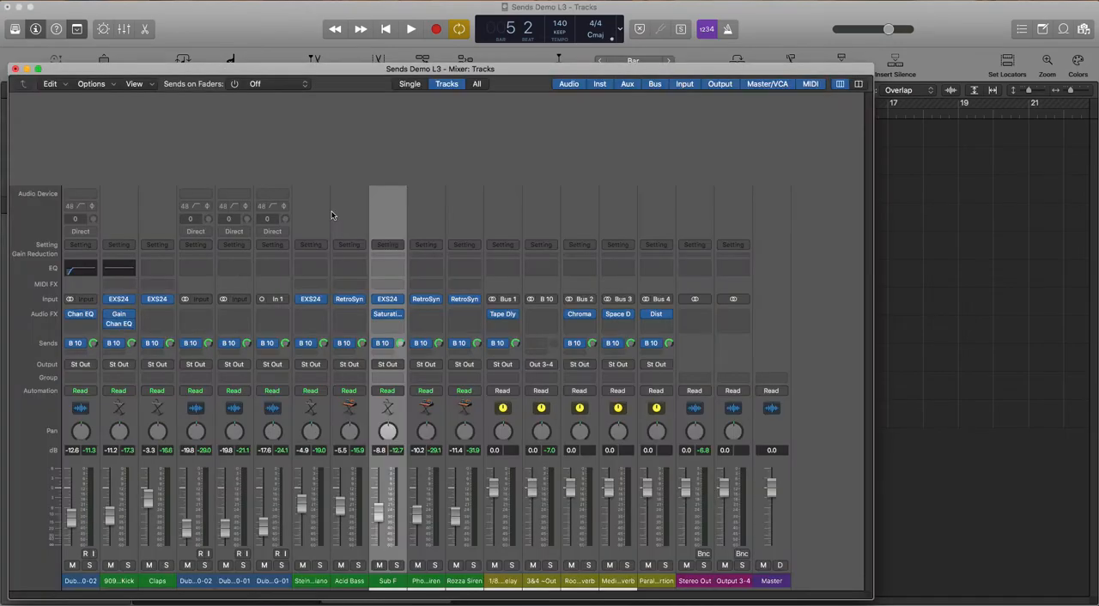
drag(339, 62, 343, 2)
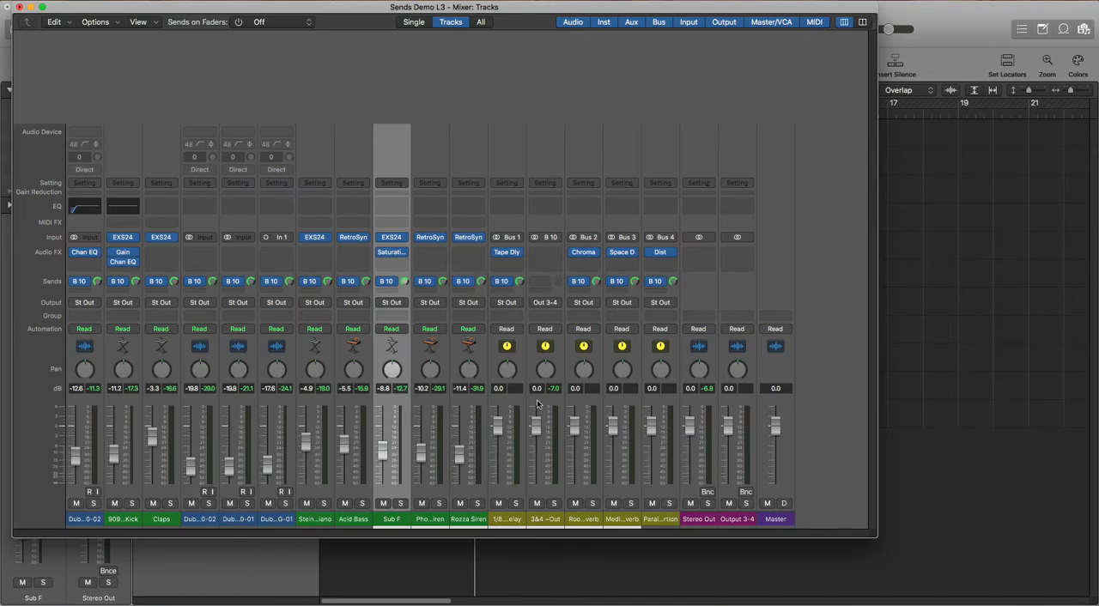
Look over the mixer's channel strips, selecting Rozza Siren, Output 3-4, Stereo Out and the parallel distortion aux in turn
click(479, 521)
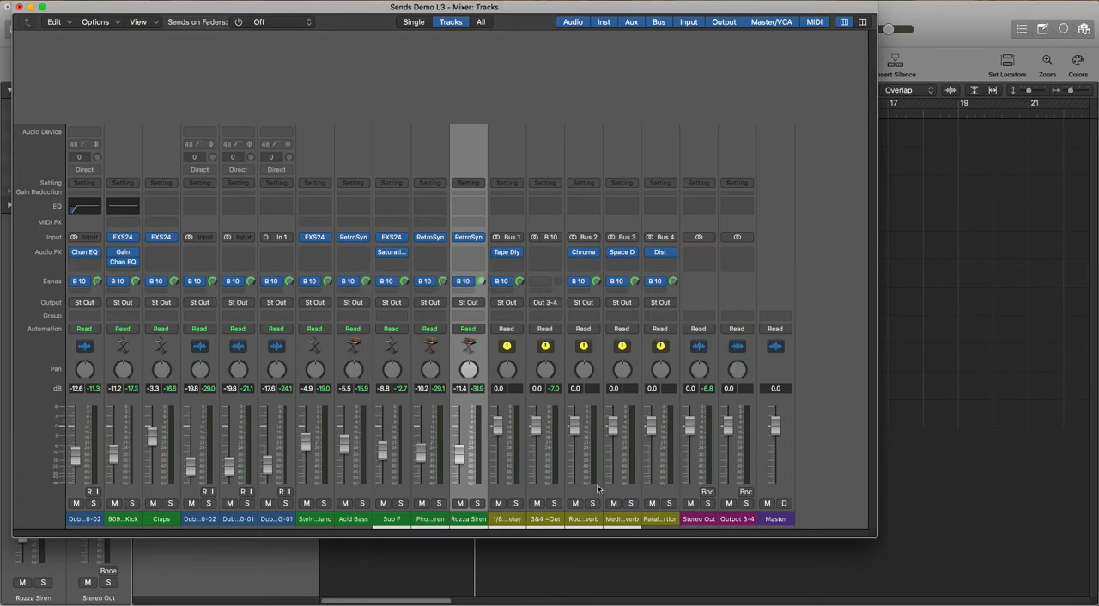
click(734, 520)
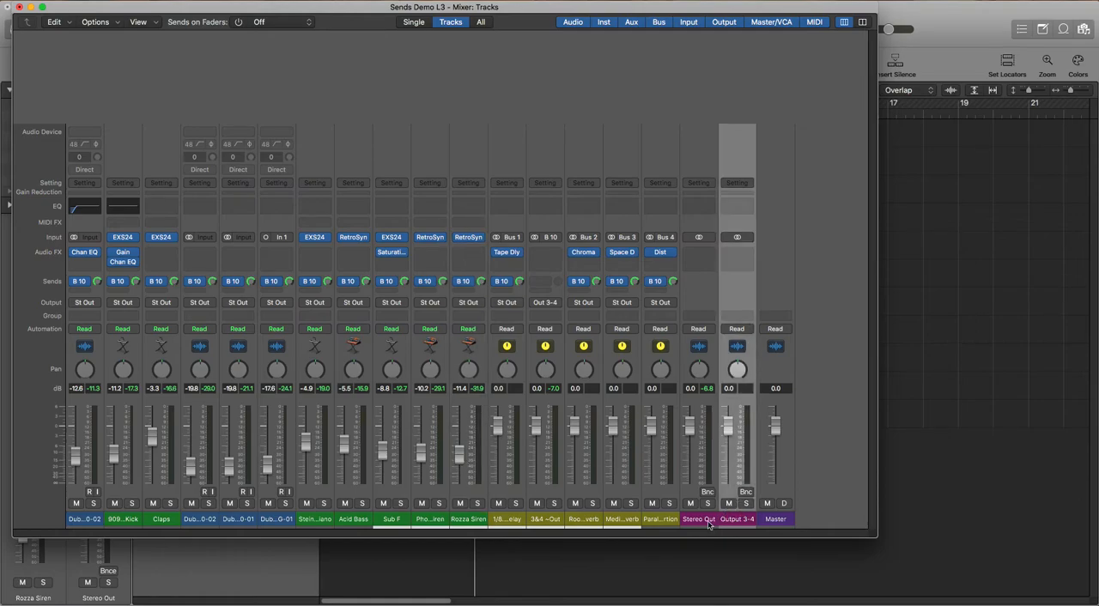
click(702, 521)
click(668, 520)
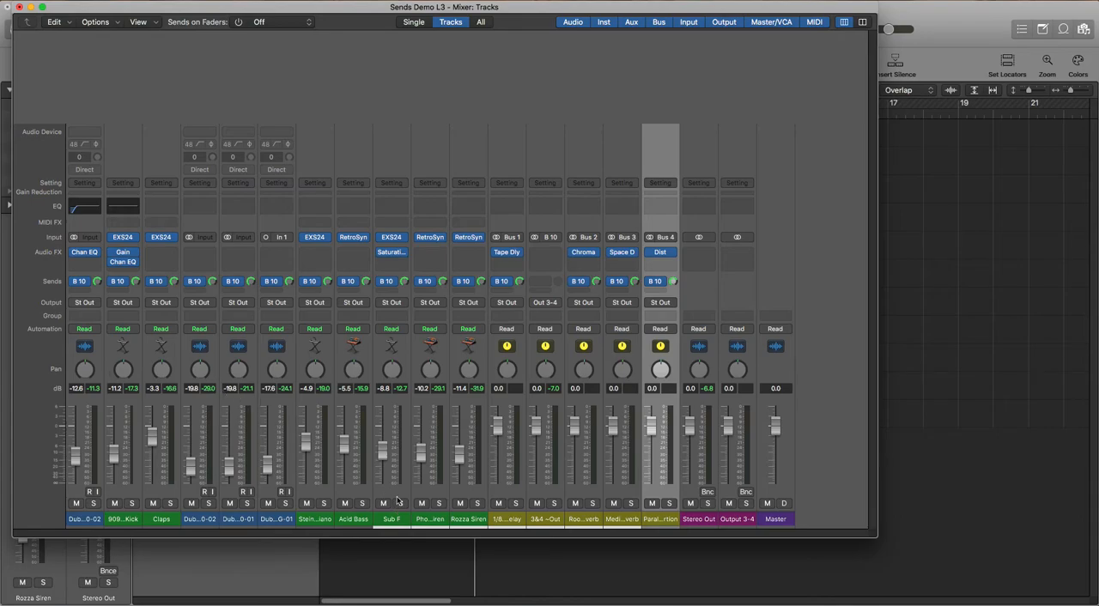
Add a second send on the Acid Bass channel, routed to the unused Bus 5
click(357, 519)
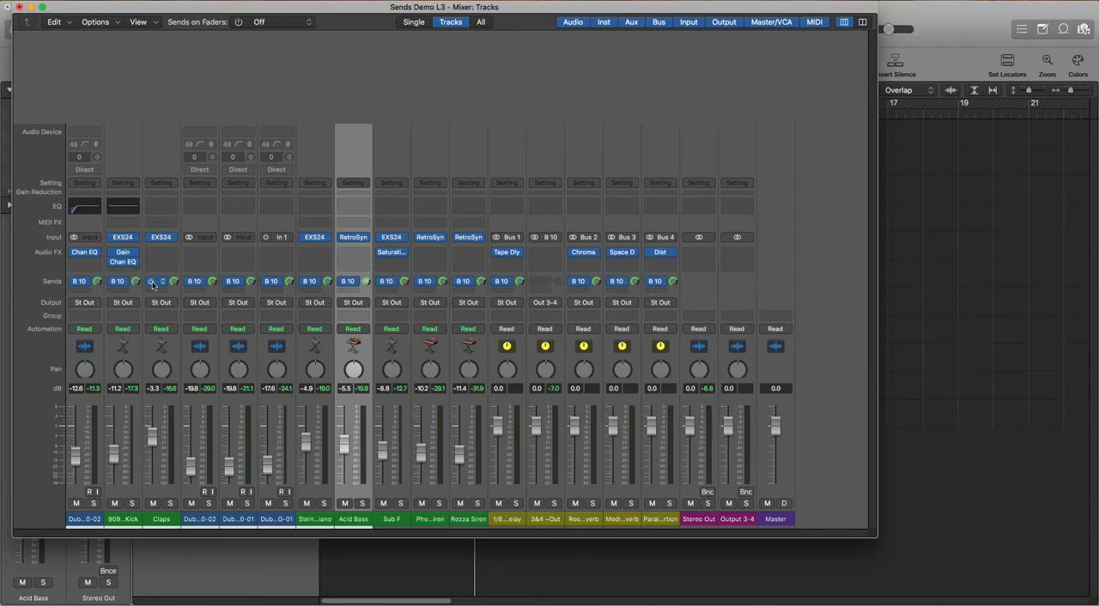
click(351, 292)
mouse_move(354, 307)
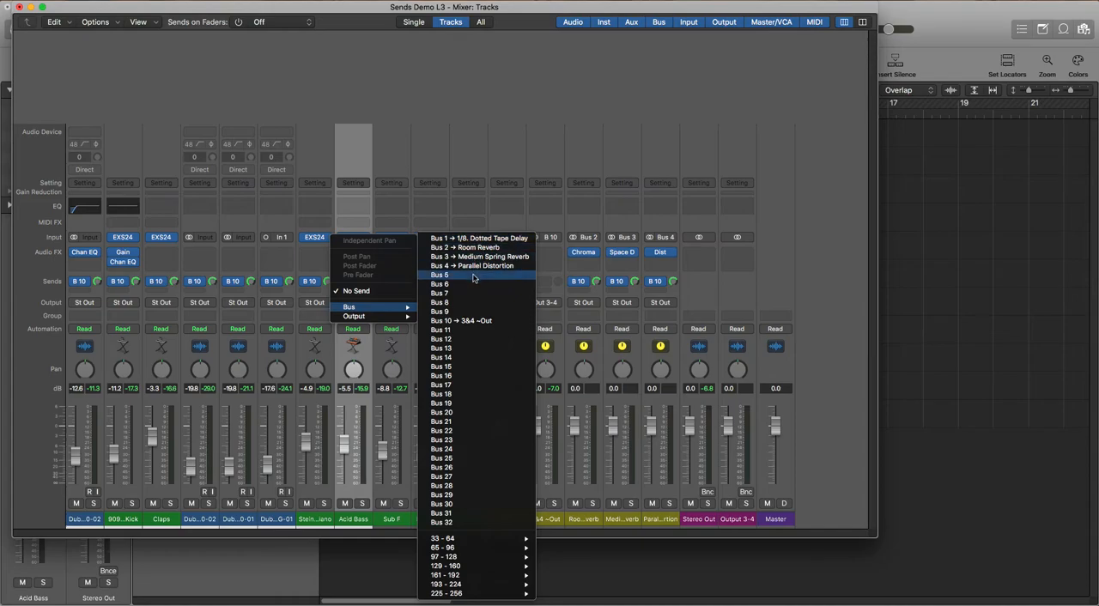
click(473, 276)
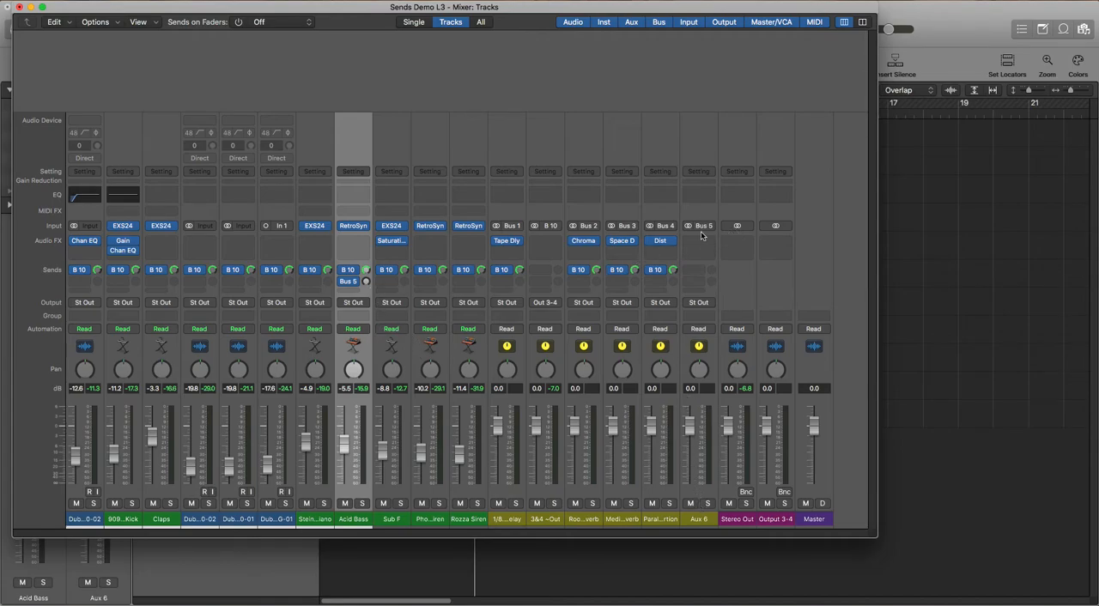
Insert a stereo Tape Delay plug-in on the new aux channel fed by Bus 5
click(699, 519)
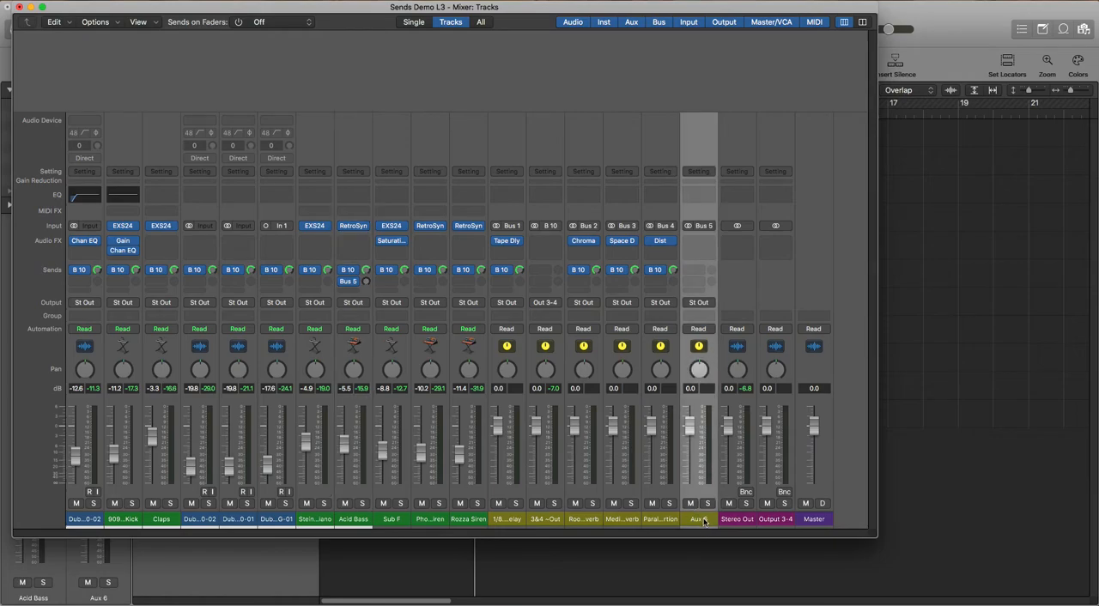
click(706, 246)
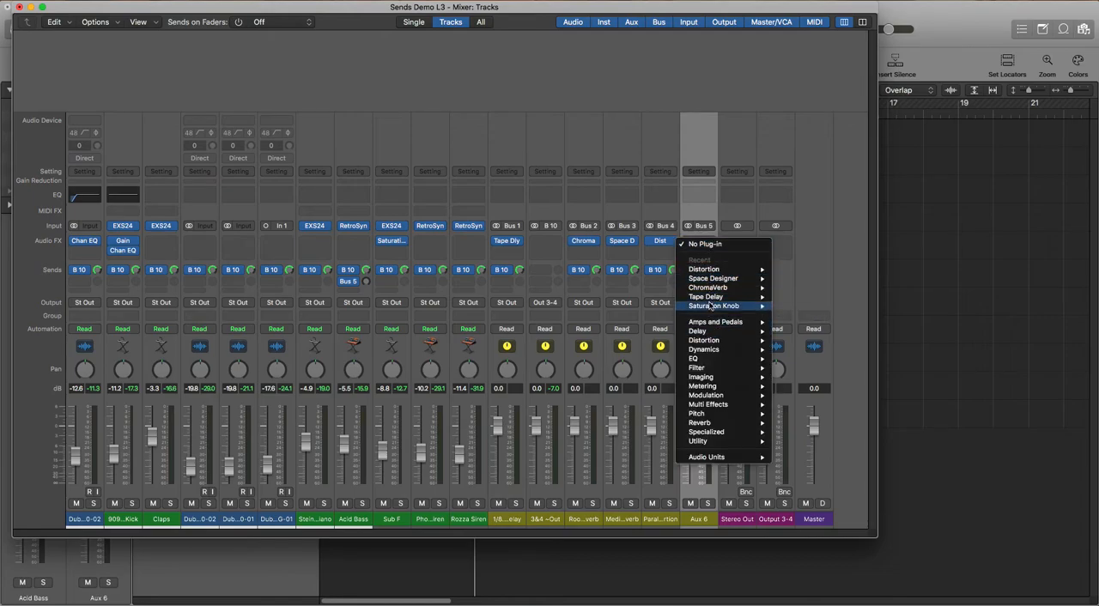
click(726, 150)
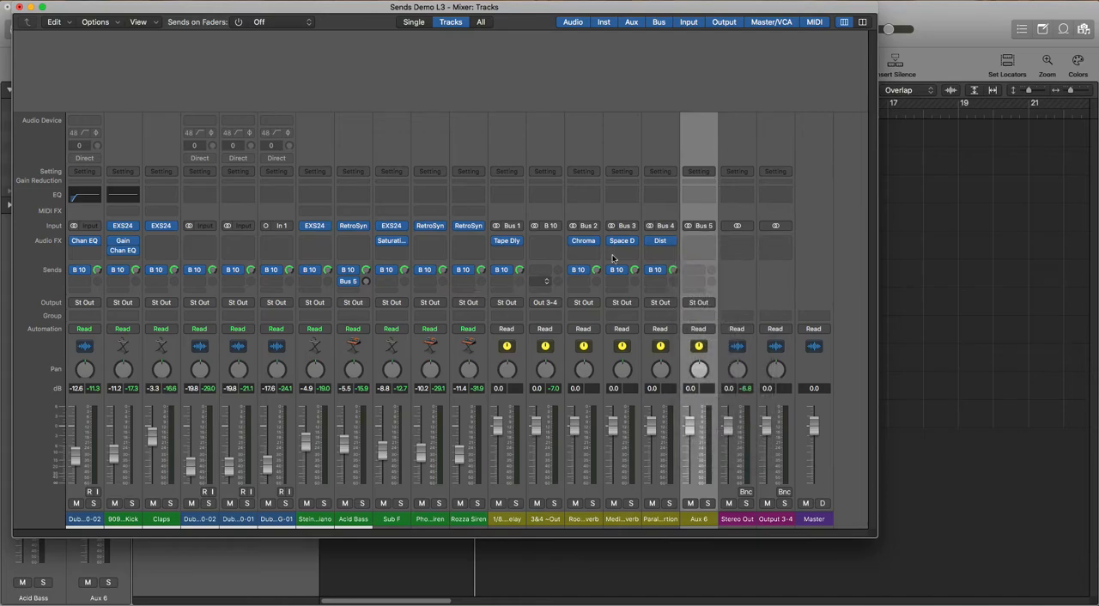
click(701, 243)
mouse_move(703, 281)
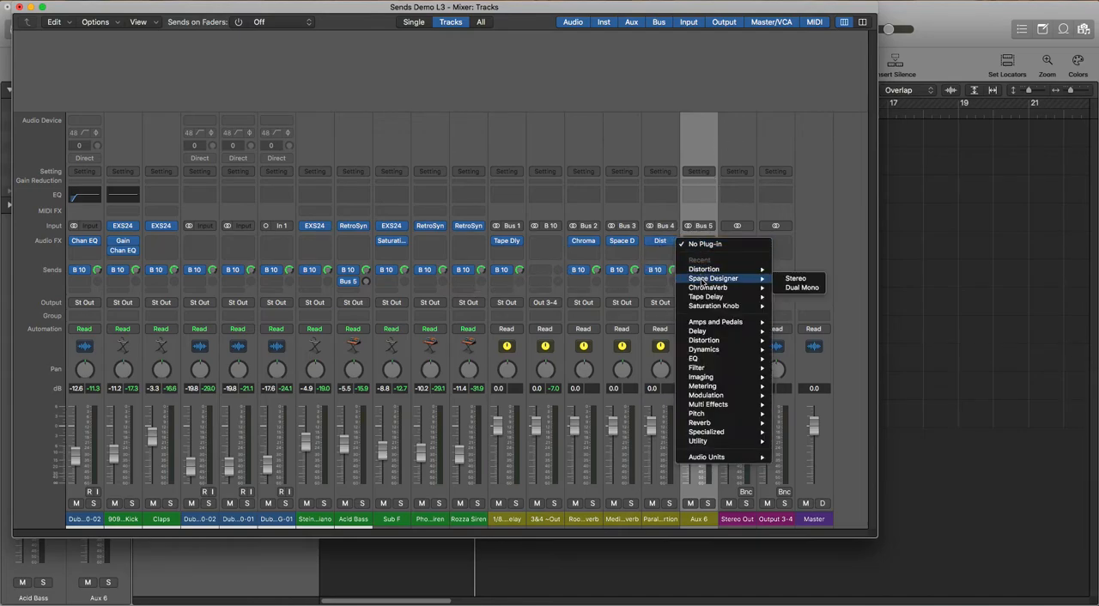
mouse_move(700, 300)
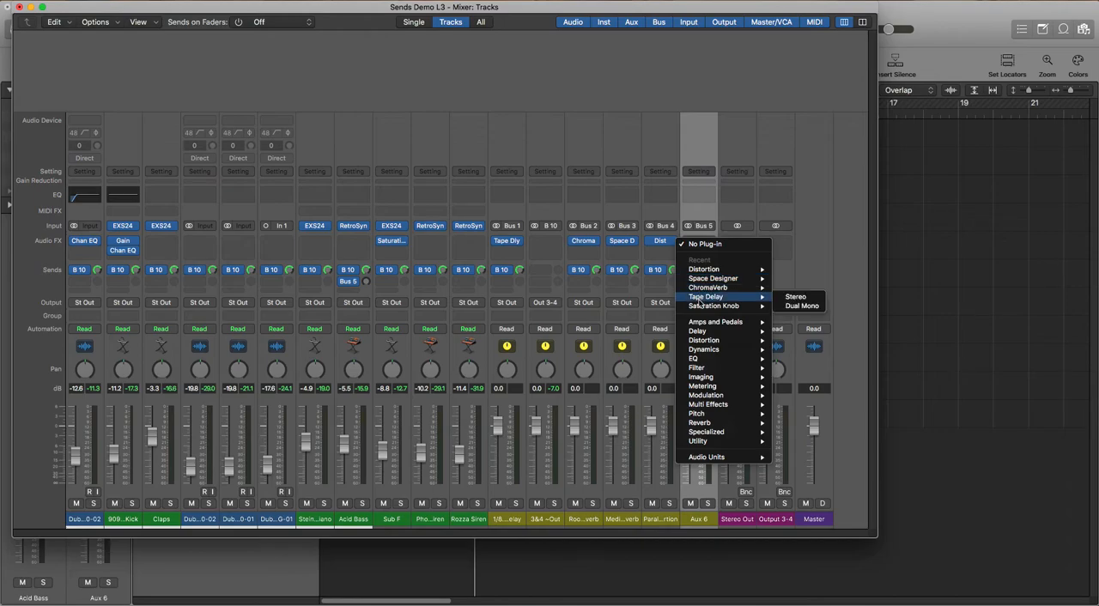
click(797, 297)
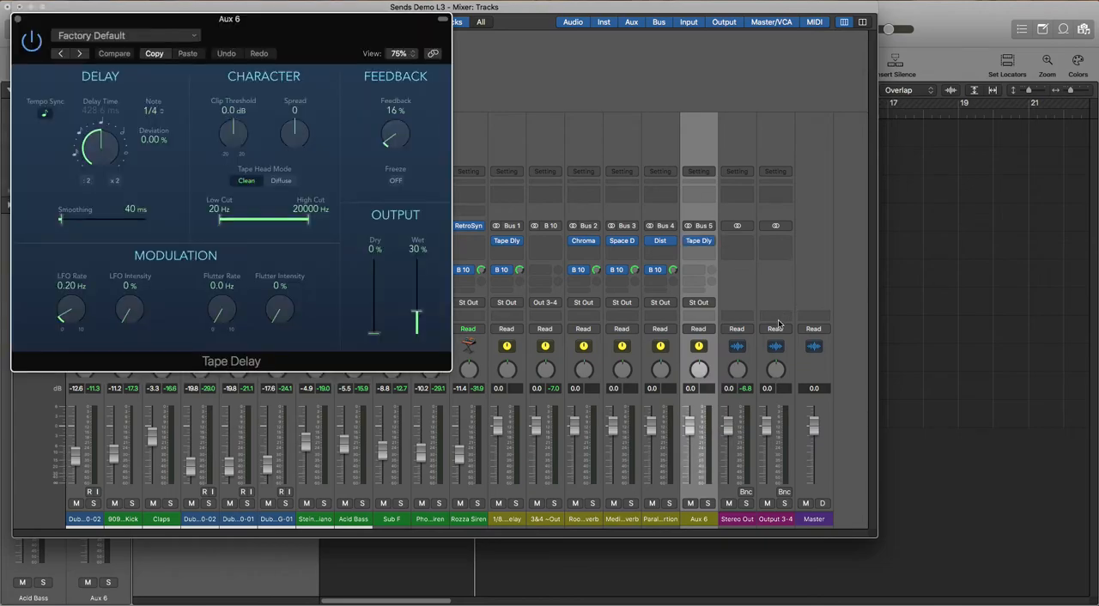
Load the factory 1/8 Note Dotted Dub preset in Tape Delay and reduce its feedback to 69 %
click(120, 36)
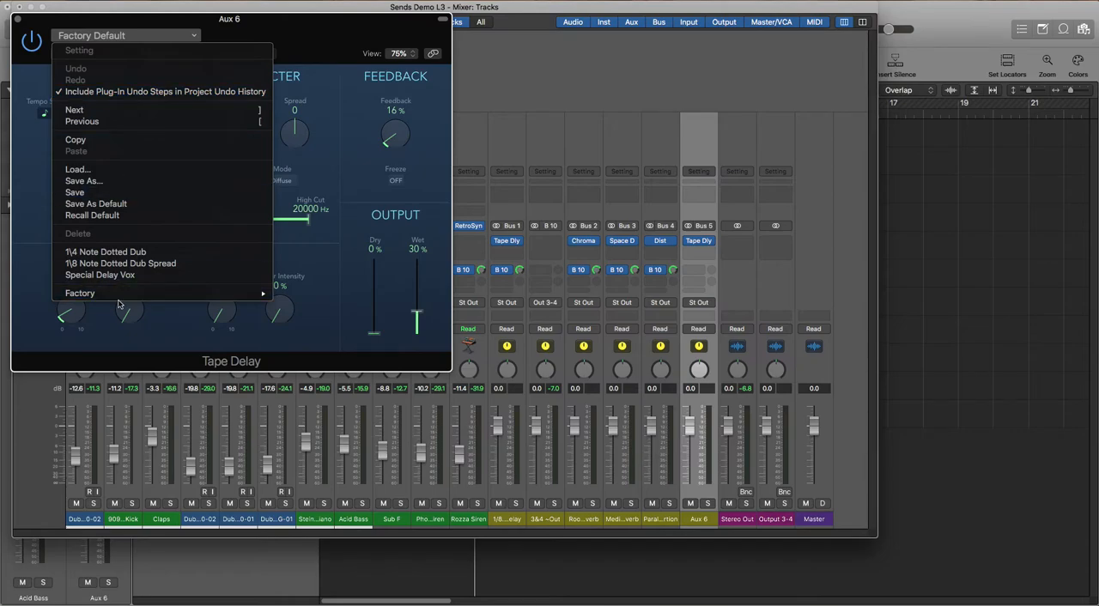
mouse_move(154, 295)
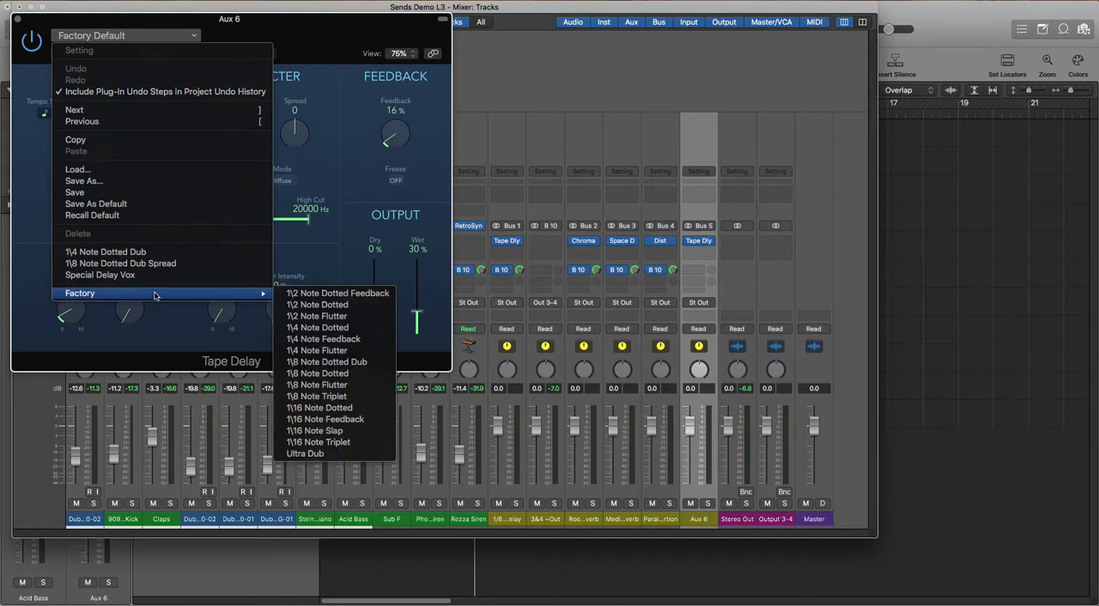
click(324, 363)
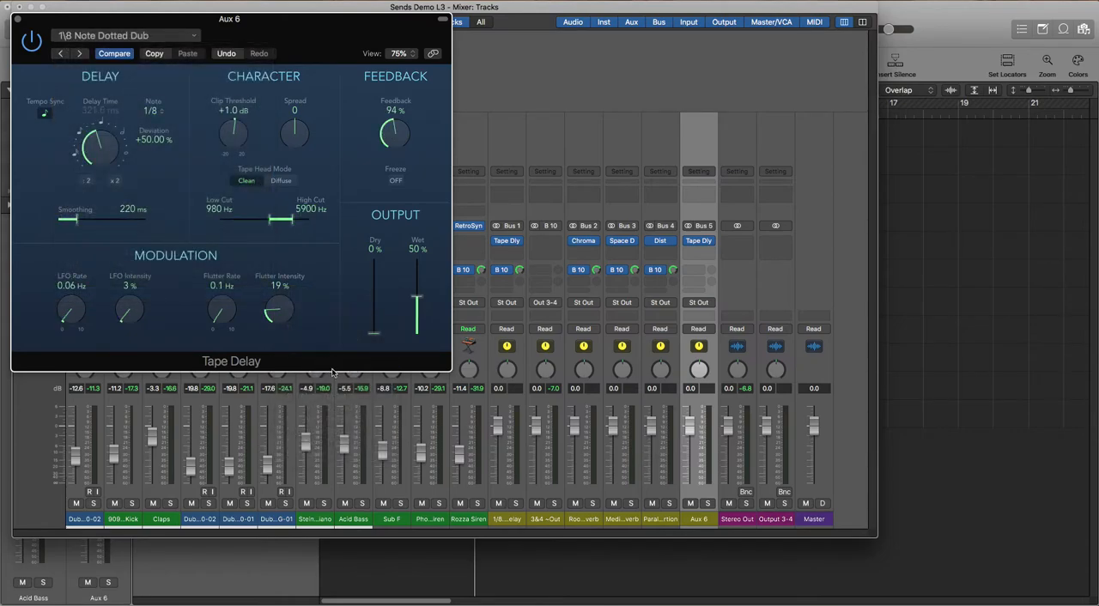
drag(388, 133, 390, 151)
mouse_move(83, 16)
mouse_down()
mouse_move(667, 77)
mouse_move(346, 9)
mouse_move(102, 19)
mouse_up()
Add a Bus 10 send at 0 dB to the Bus 5 aux channel and close the Tape Delay window
click(697, 272)
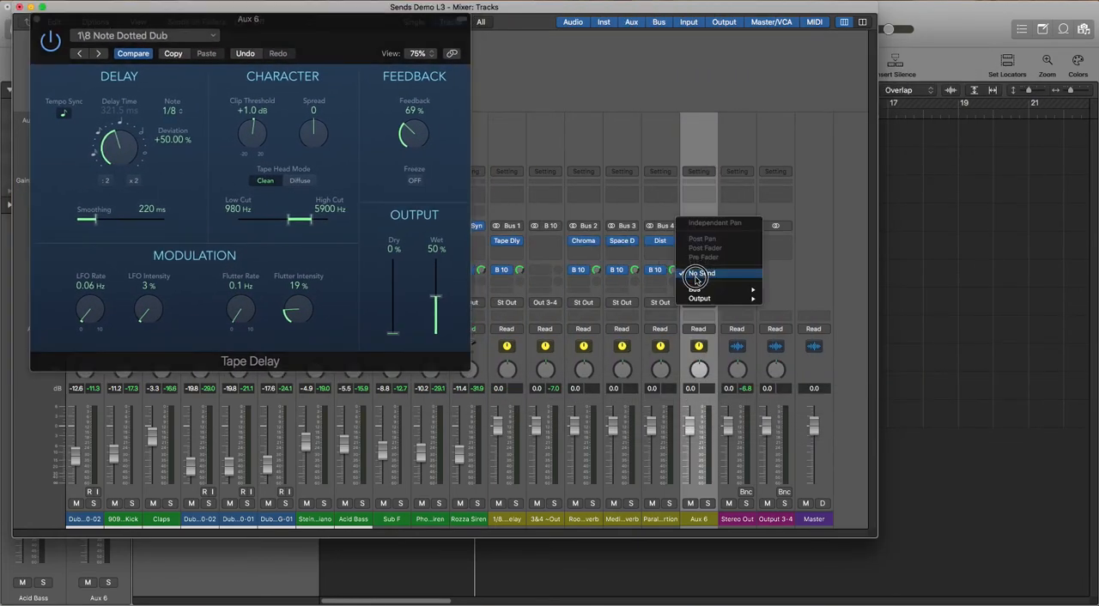
mouse_move(695, 290)
click(803, 320)
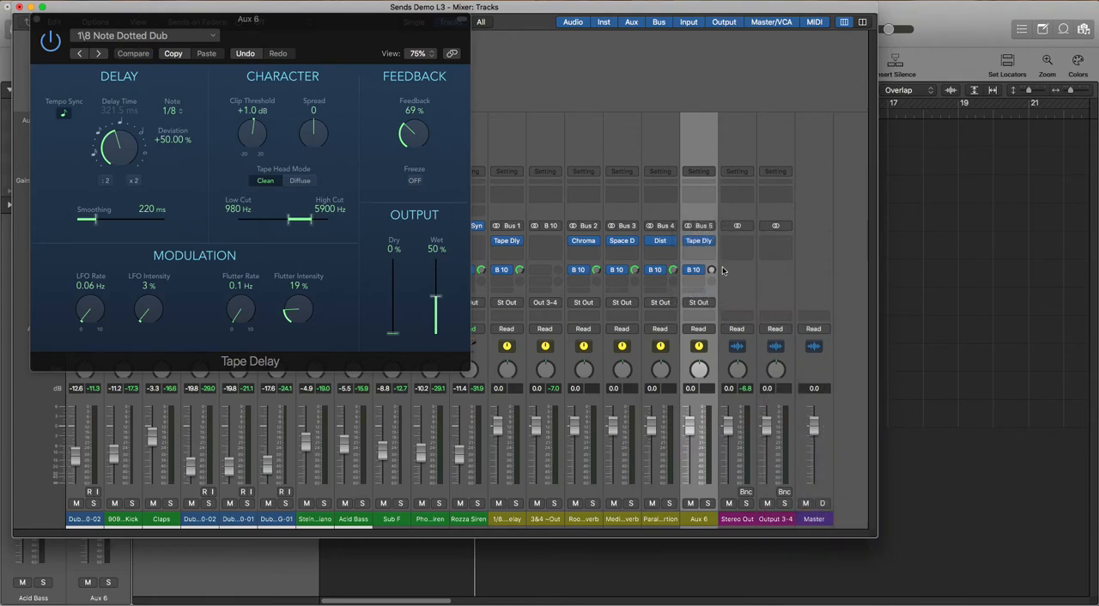
click(711, 272)
text(0)
key(Return)
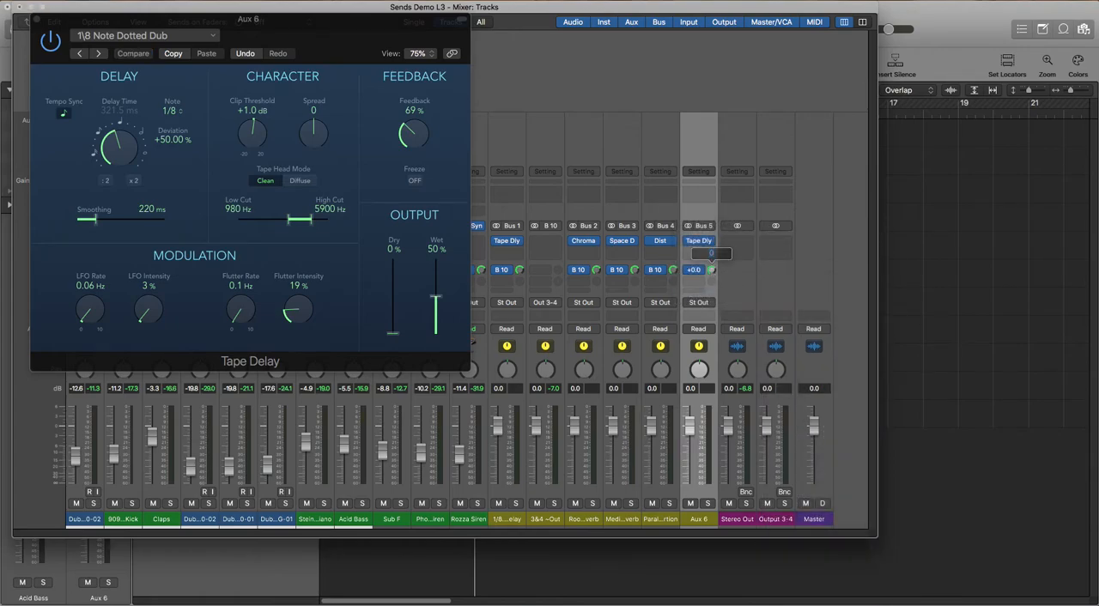
click(36, 19)
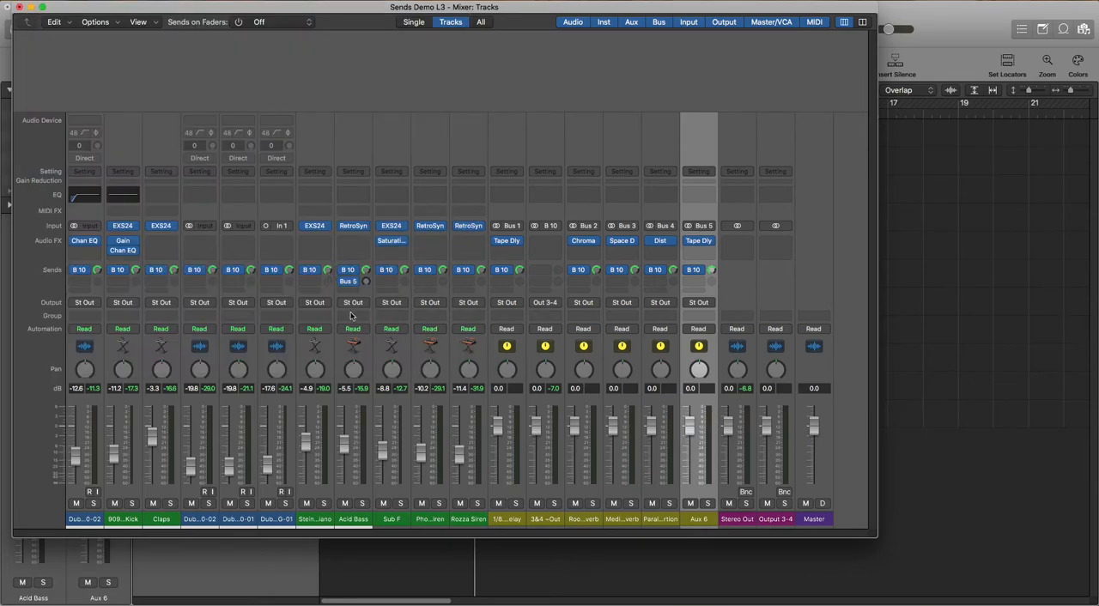
Solo the Acid Bass channel, start playback and raise its Bus 5 send to hear the tape delay
click(364, 521)
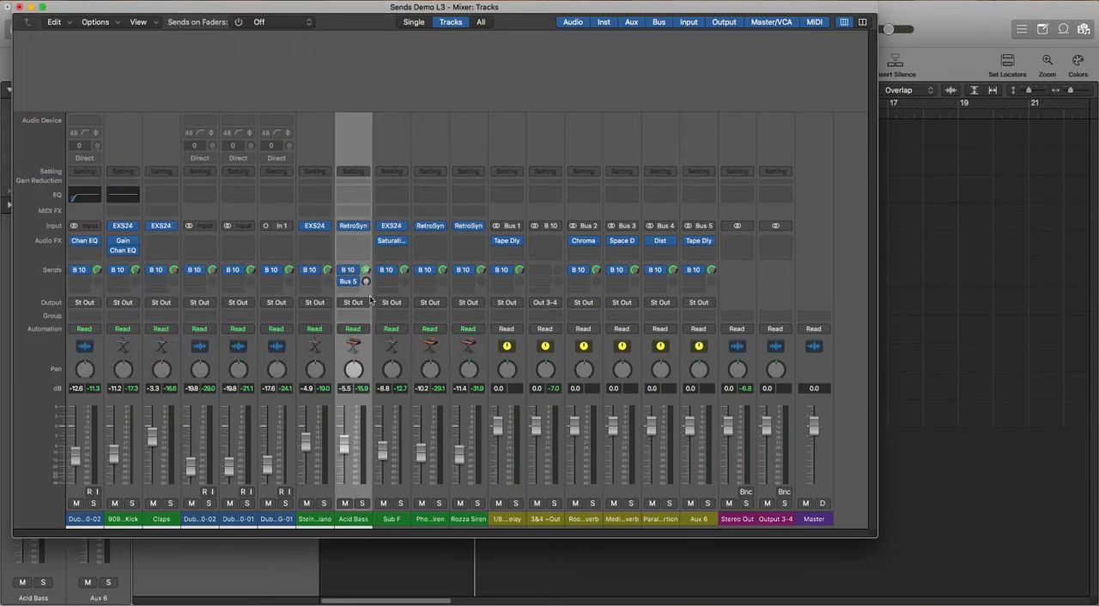
click(361, 505)
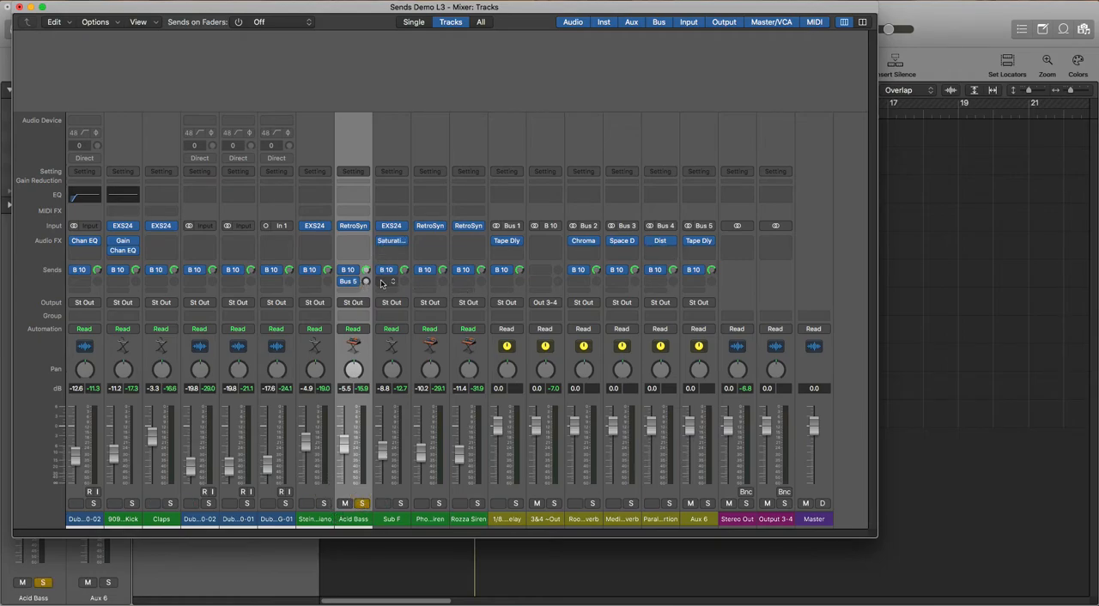
mouse_move(351, 284)
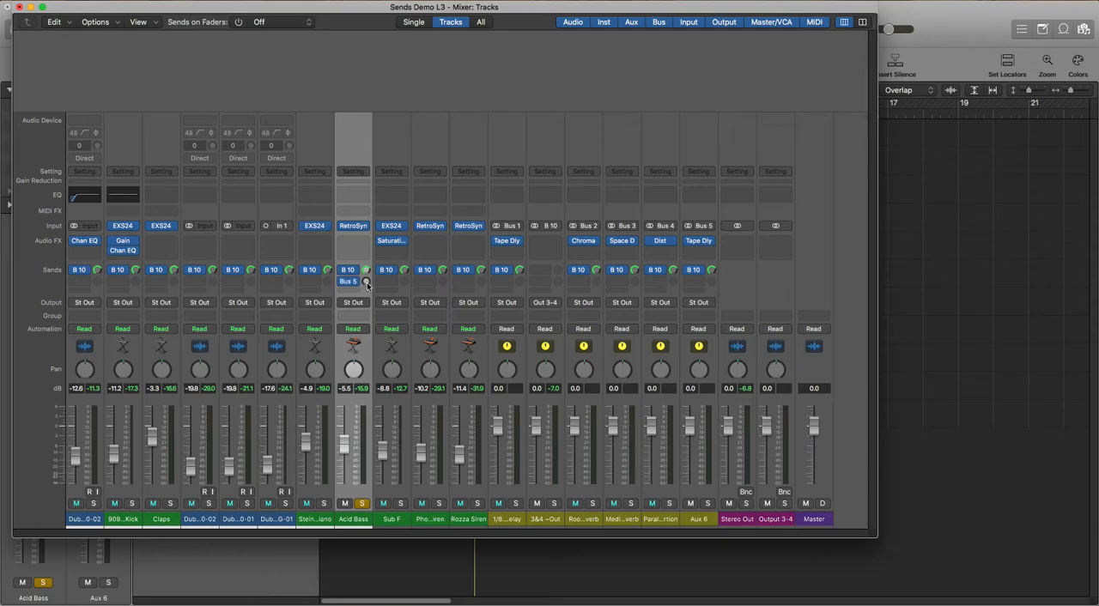
mouse_move(367, 283)
mouse_down()
mouse_move(372, 190)
mouse_move(371, 286)
mouse_move(378, 196)
mouse_move(385, 295)
mouse_up()
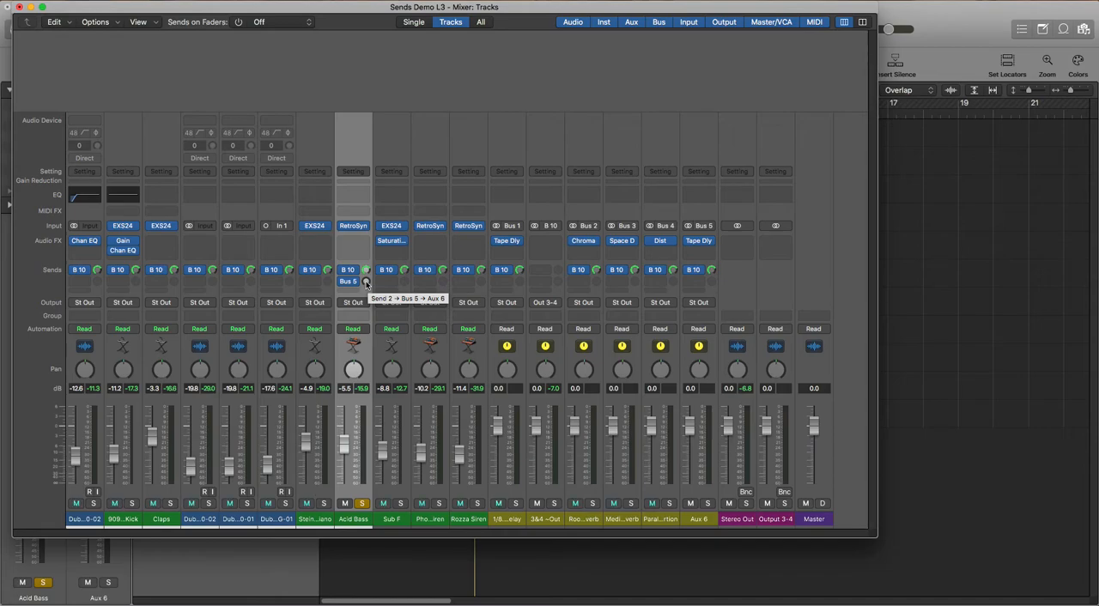
key(space)
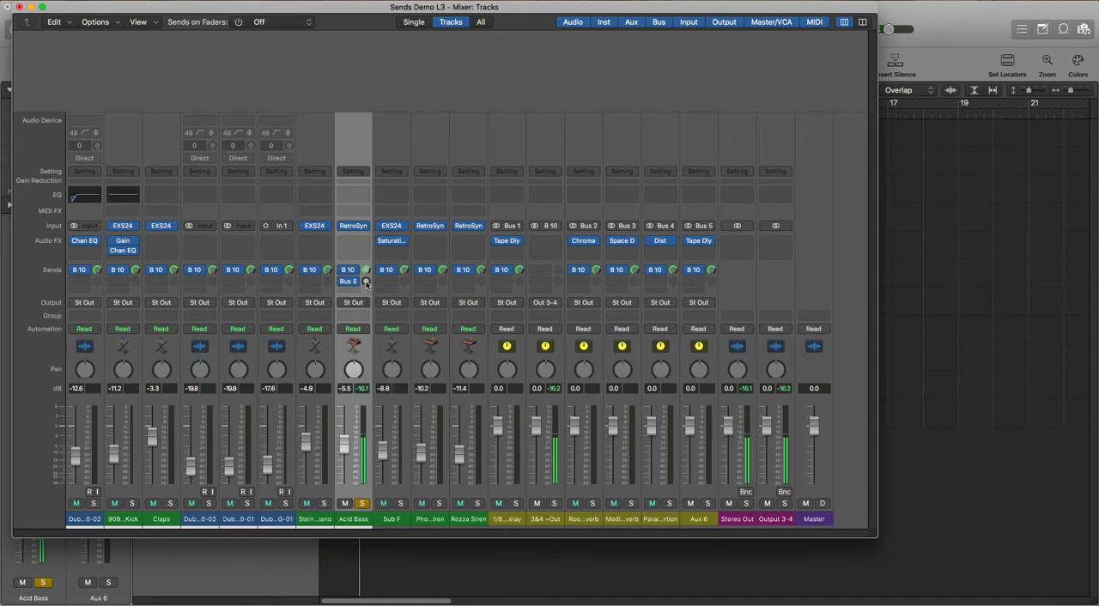
drag(365, 283, 371, 237)
mouse_move(367, 282)
mouse_down()
mouse_move(372, 240)
mouse_move(371, 273)
mouse_up()
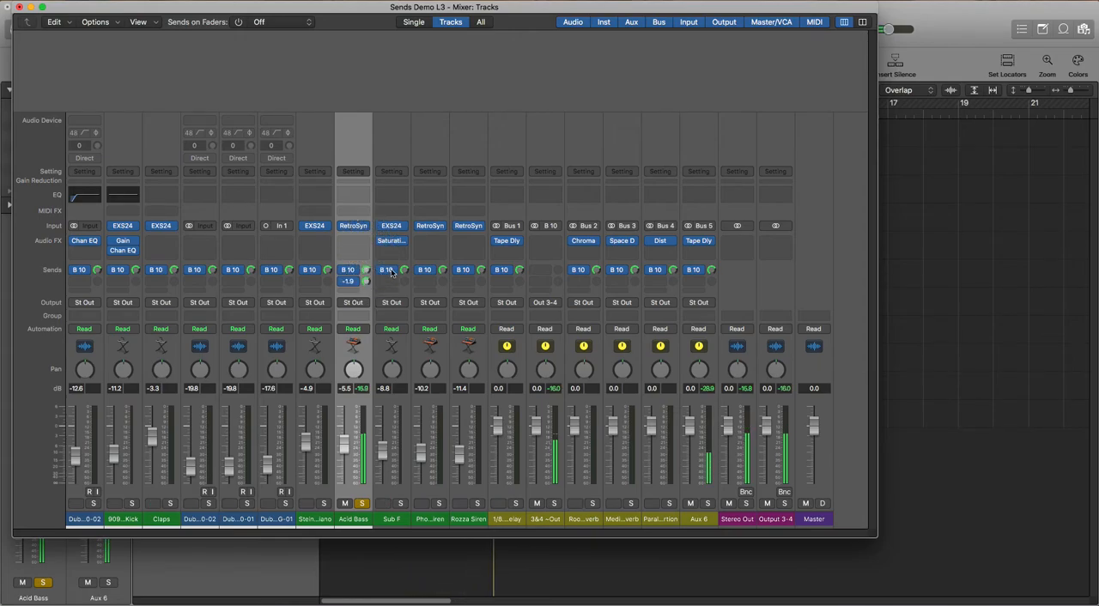
Set the Tape Delay's low cut to 690 Hz and high cut to 3700 Hz, and lower the Acid Bass send to Bus 5
click(699, 240)
mouse_move(291, 220)
mouse_down()
mouse_move(282, 222)
mouse_move(310, 222)
mouse_move(287, 222)
mouse_up()
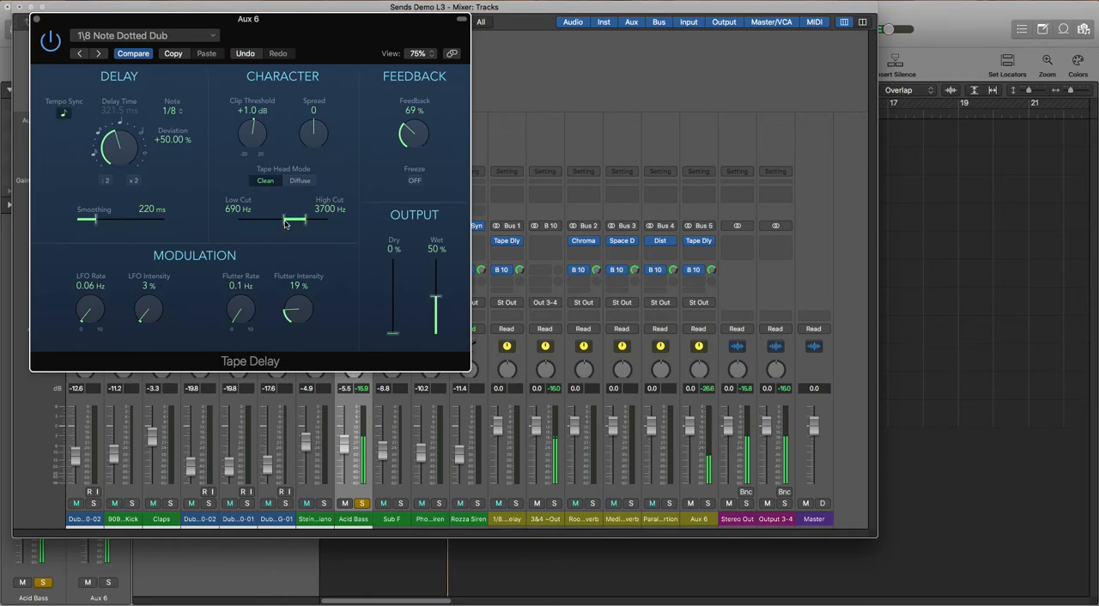
click(37, 19)
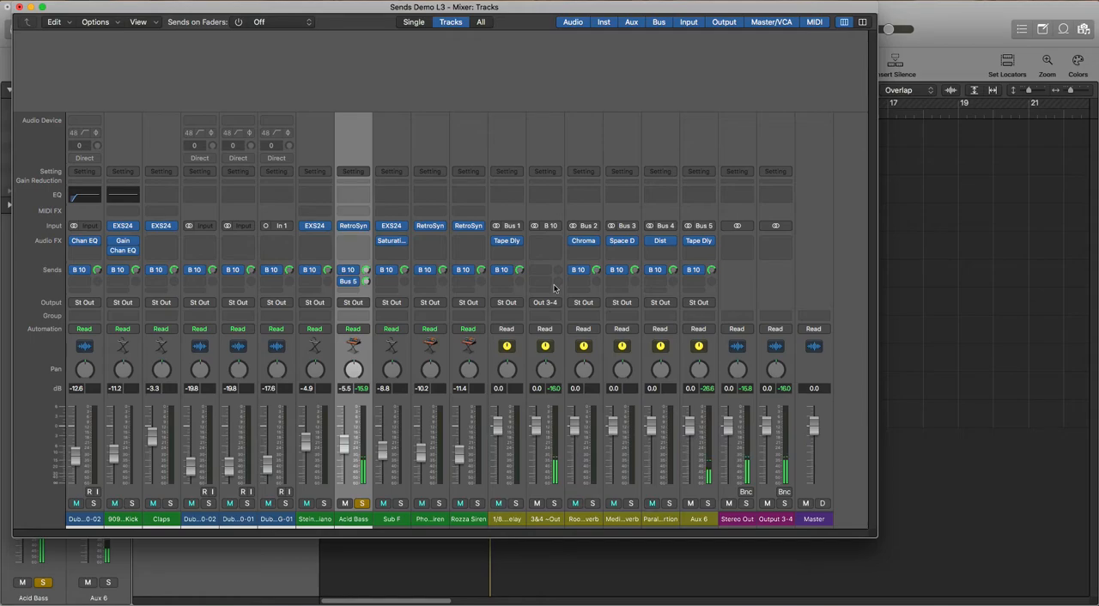
drag(367, 280, 368, 306)
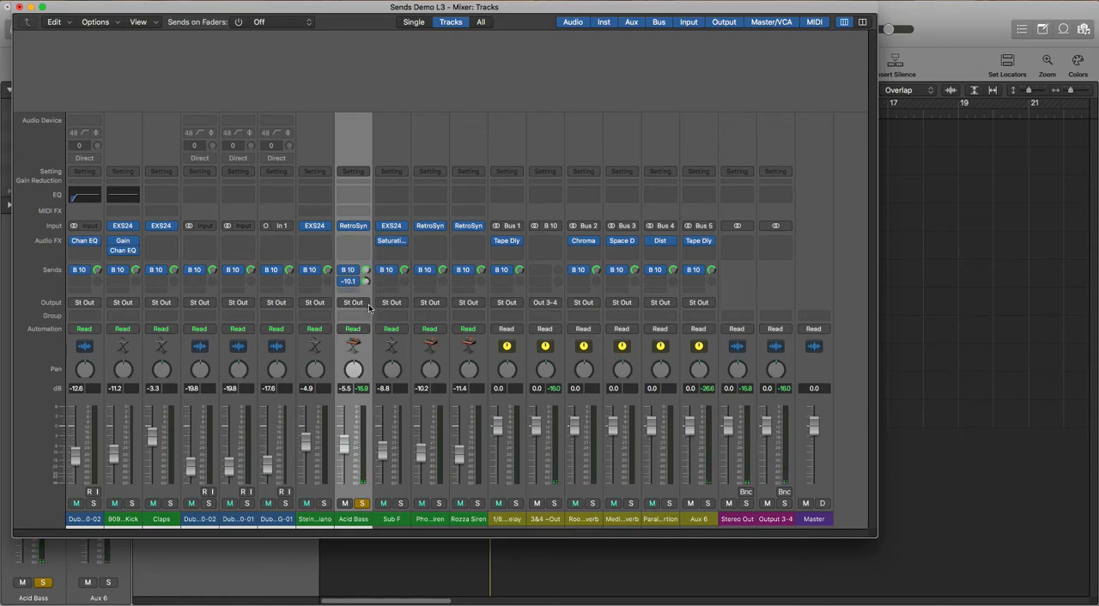
Solo the Phone Siren channel, add a Bus 5 send to it and raise the send level during playback
click(431, 519)
click(438, 503)
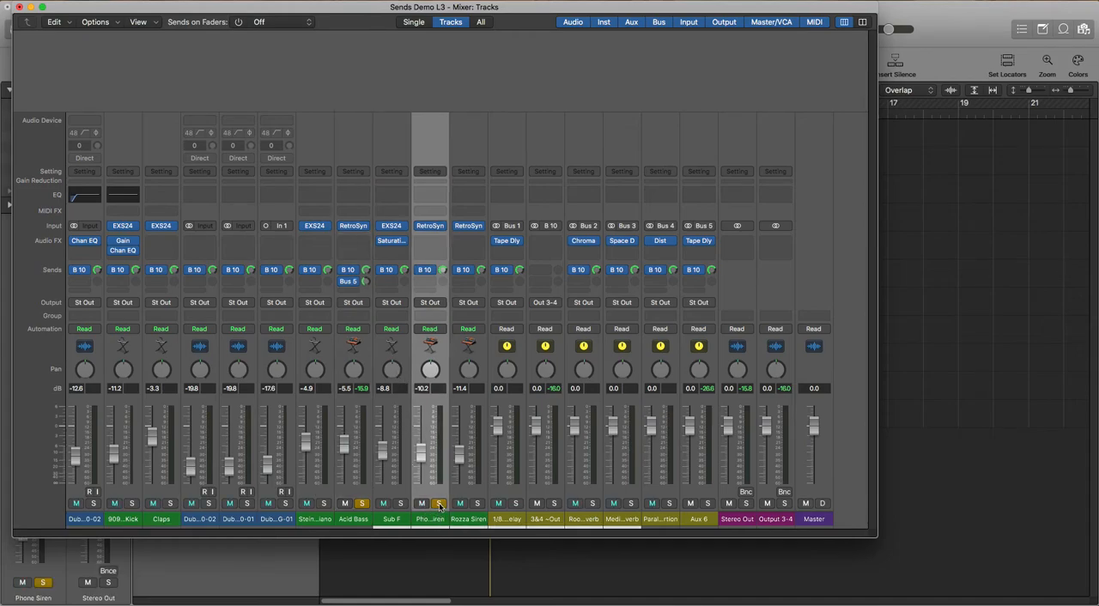
click(424, 283)
mouse_move(424, 301)
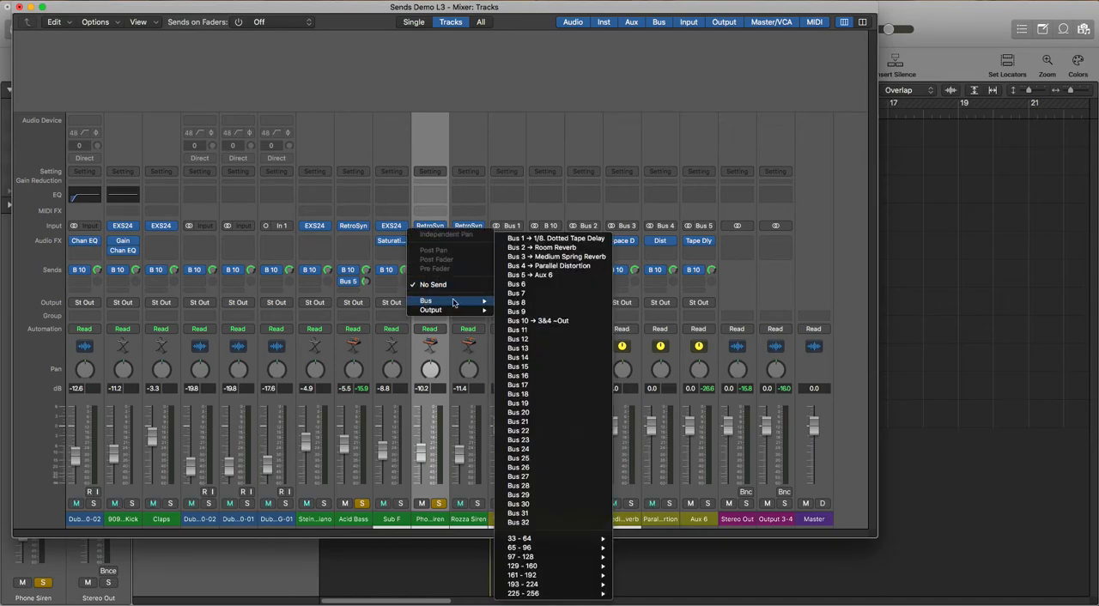
click(567, 283)
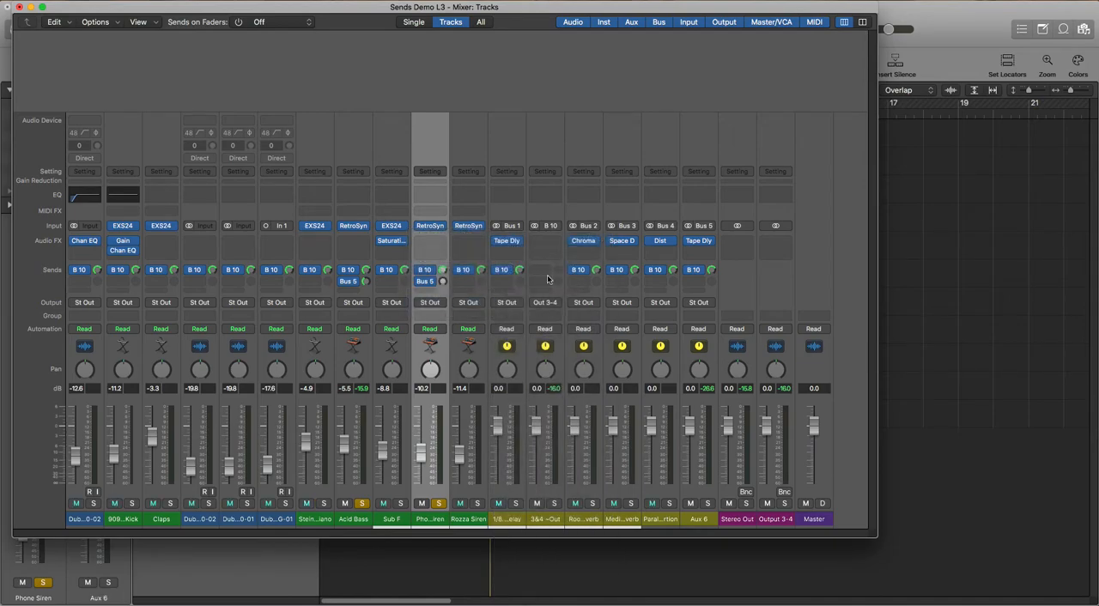
key(space)
drag(444, 282, 447, 247)
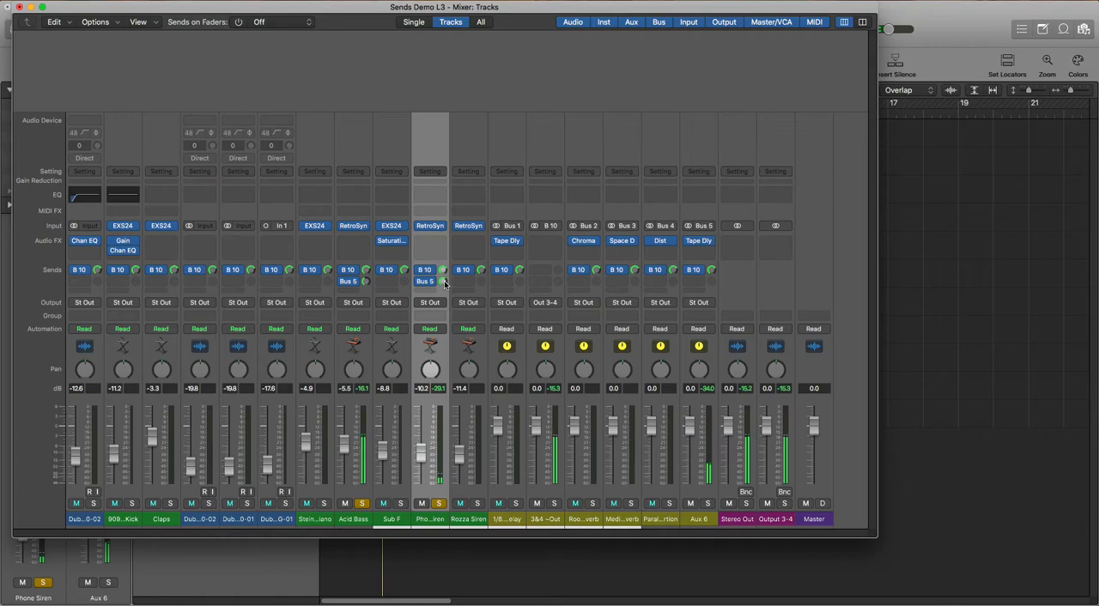
Lower the Acid Bass send to Bus 5, and remove the Bus 5 sends from both Acid Bass and Phone Siren
drag(367, 283, 368, 293)
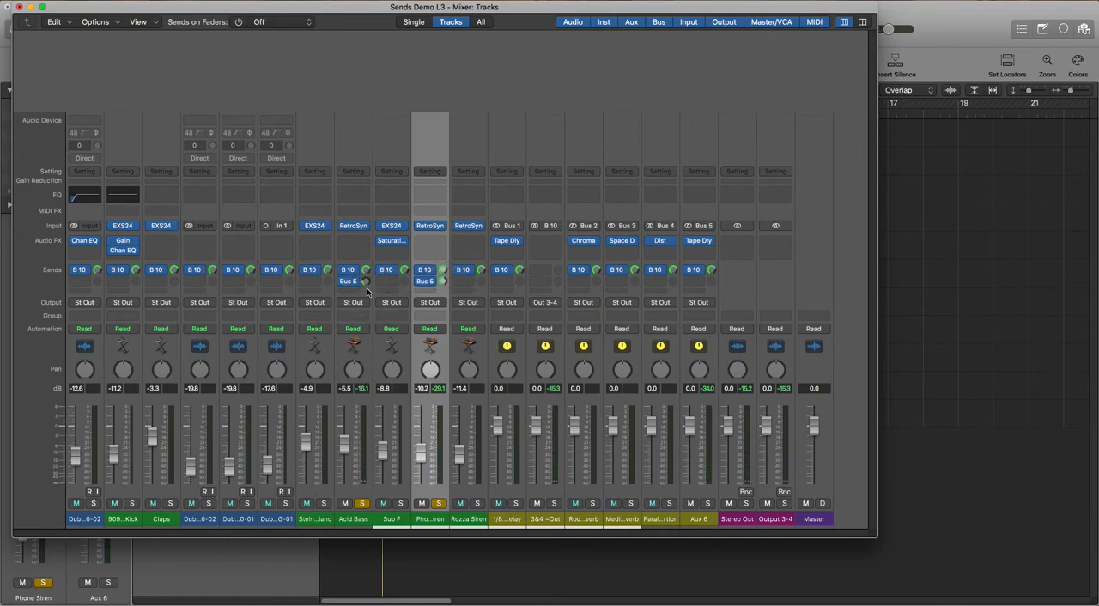
click(348, 282)
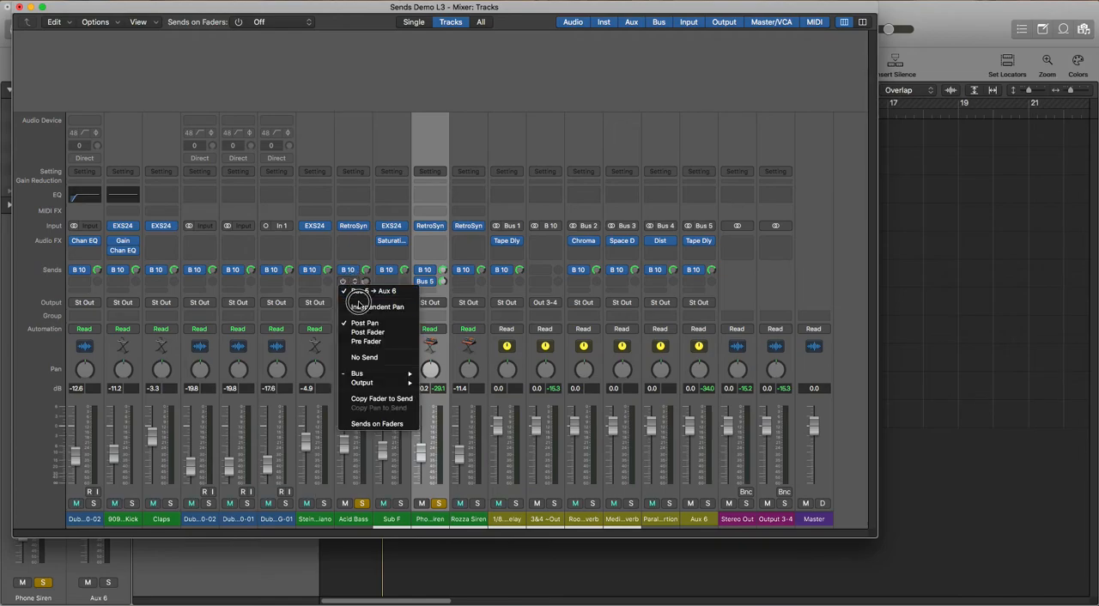
click(362, 356)
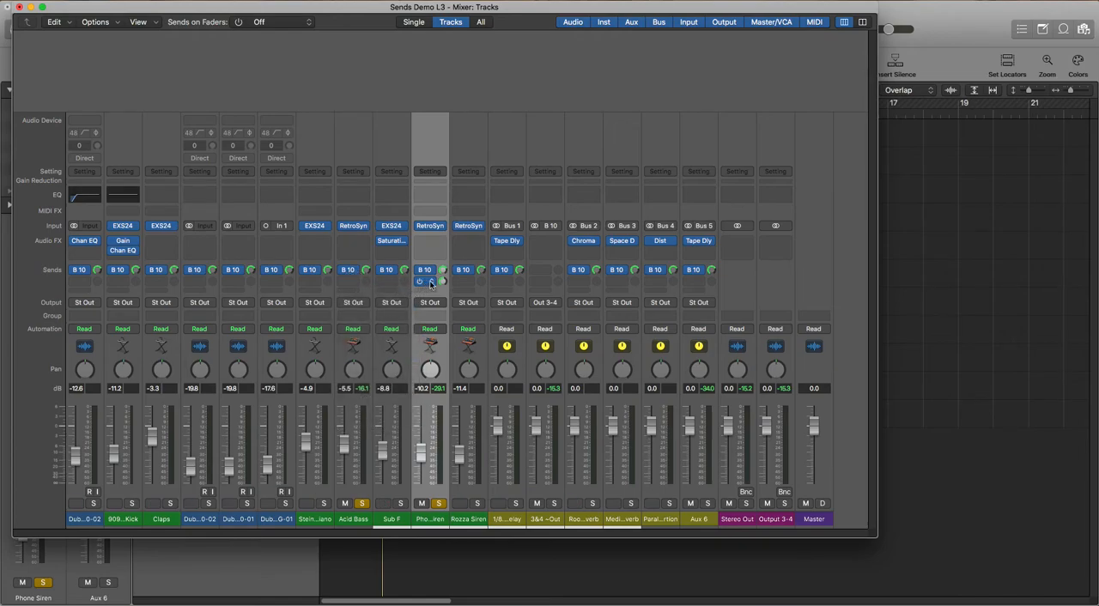
click(425, 282)
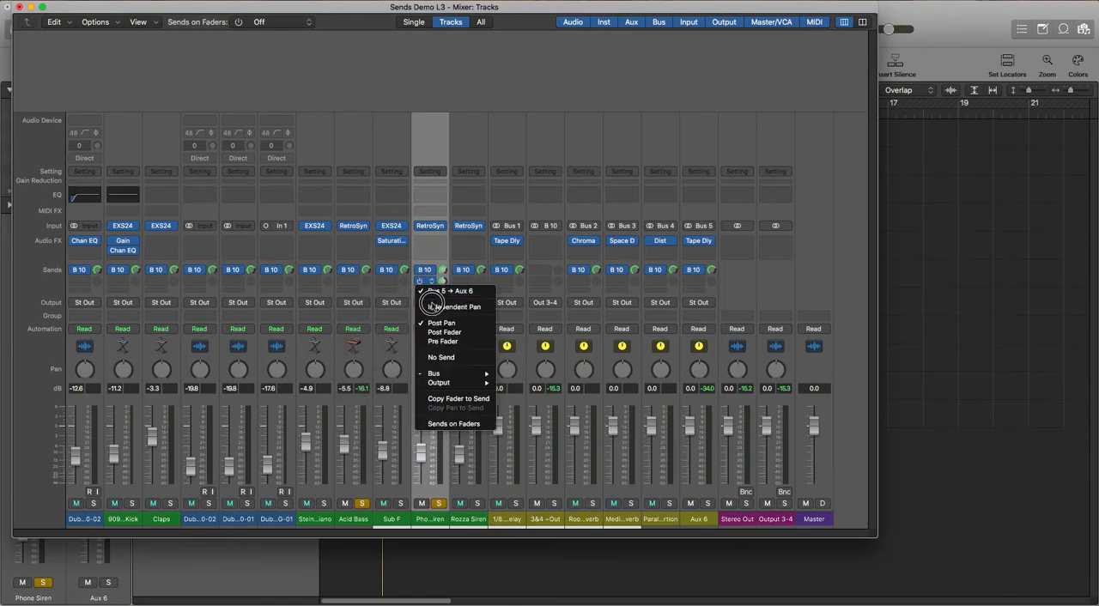
click(435, 359)
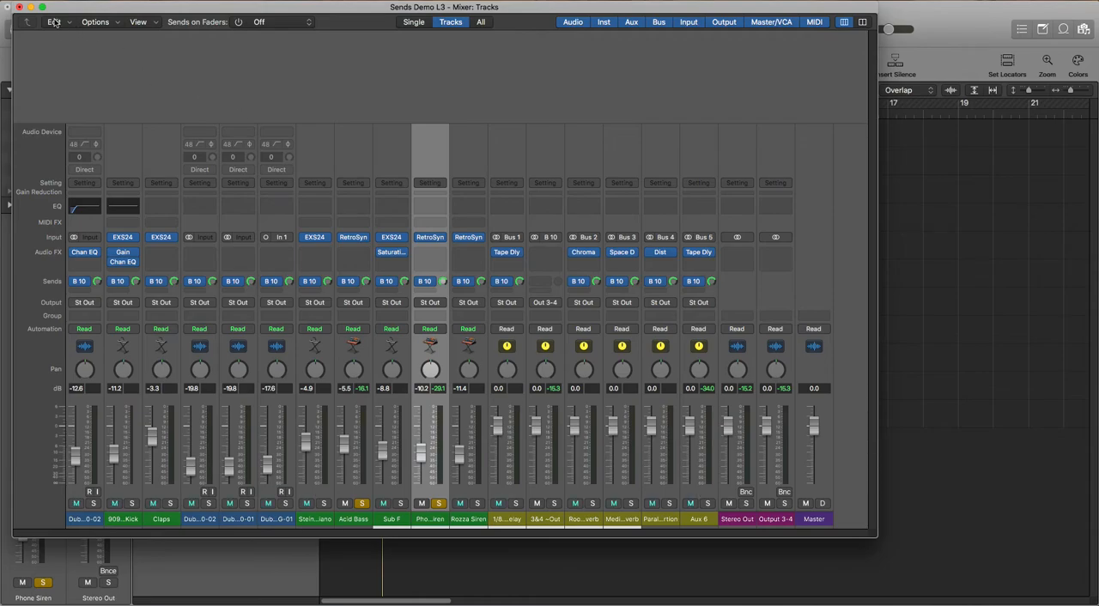
Close the Mixer window and turn off solo on the Phone Siren and Acid Bass tracks
click(19, 7)
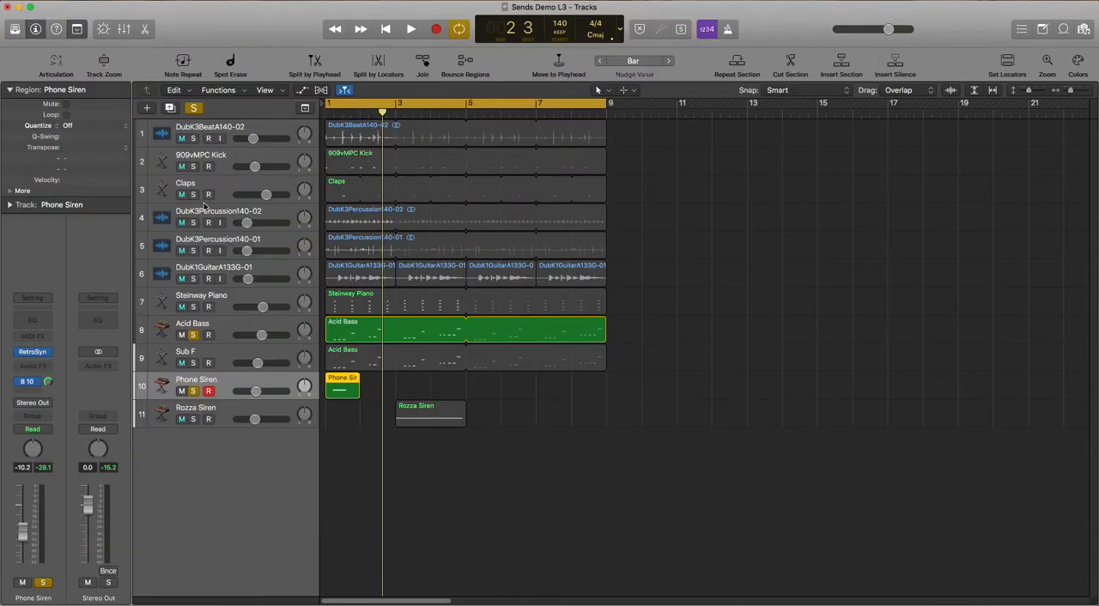
click(193, 390)
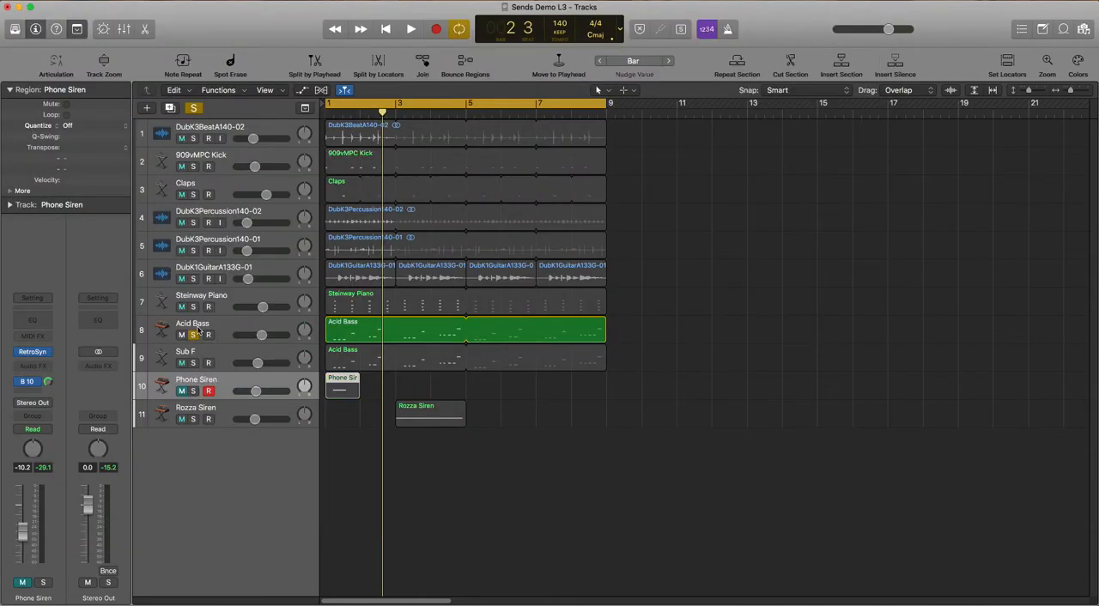
click(193, 334)
click(180, 391)
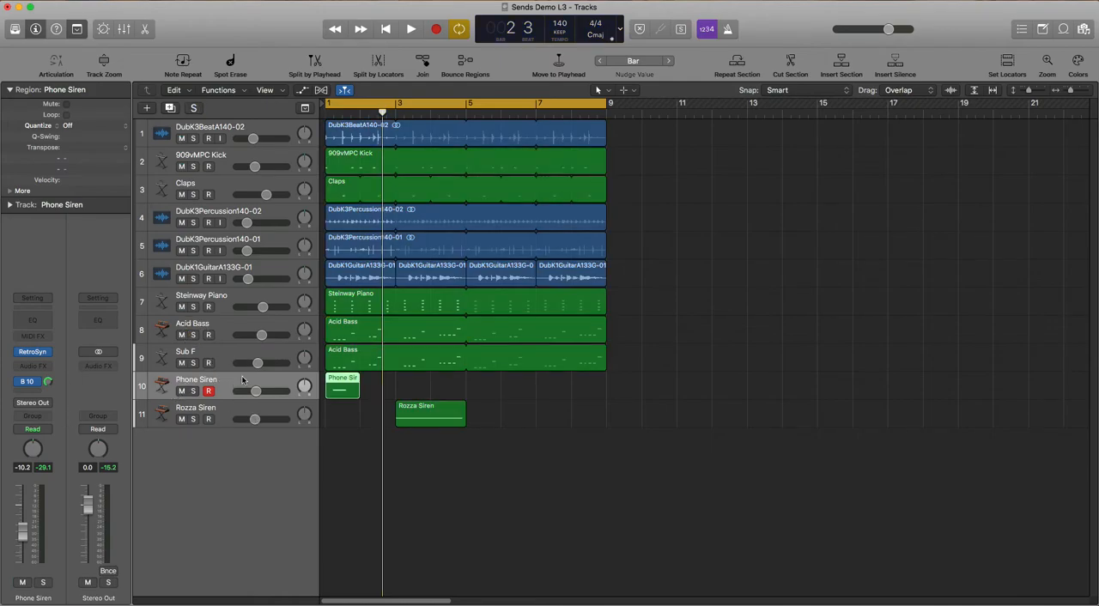
Add a Bus 1 send to the 1/8 Dotted Tape Delay on Phone Siren at -3.0 dB and audition it
click(30, 394)
mouse_move(51, 407)
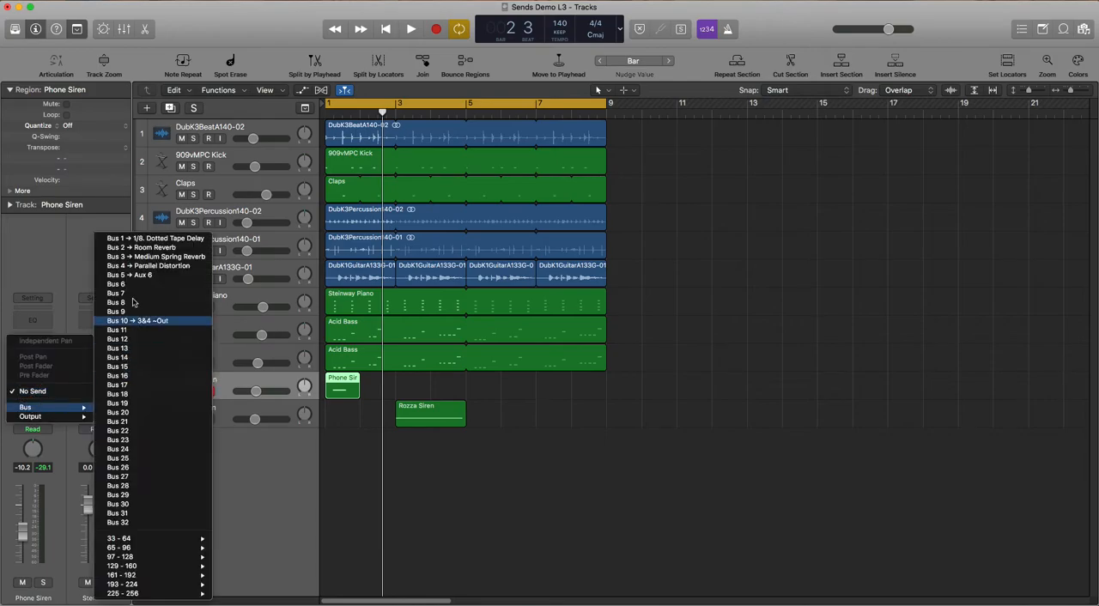
click(156, 243)
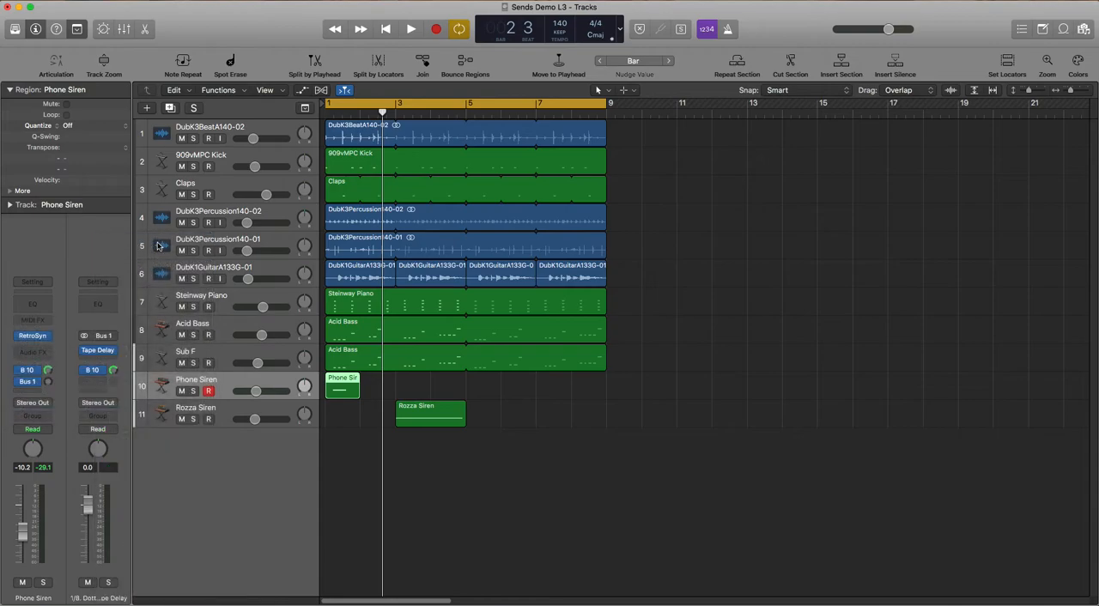
drag(50, 384, 54, 354)
key(space)
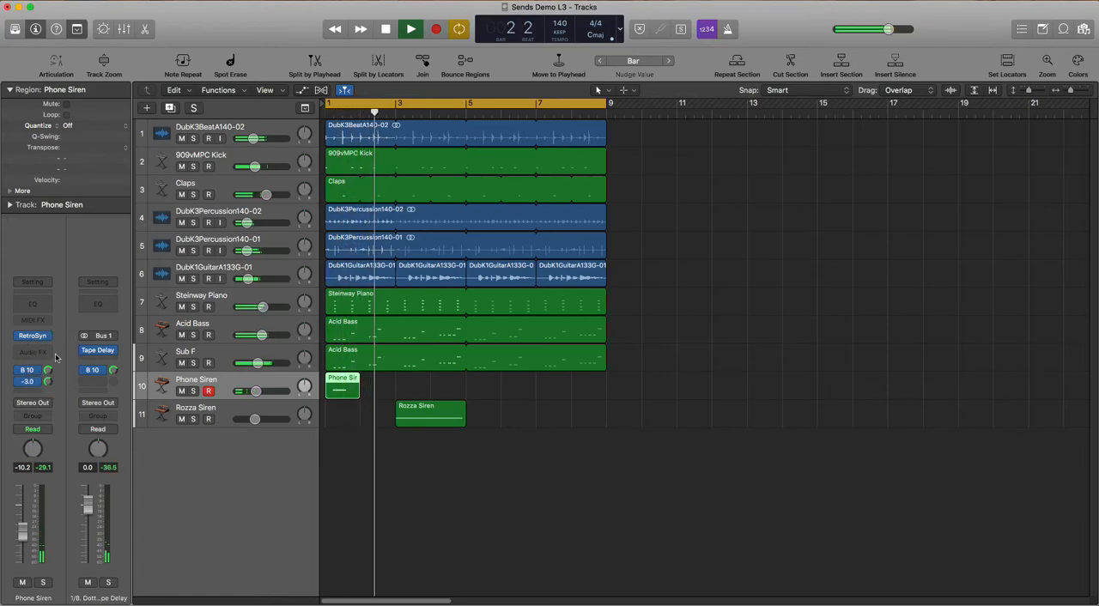
key(space)
Solo Phone Siren, add a Bus 3 send to the Medium Spring Reverb and raise its level while auditioning
click(193, 391)
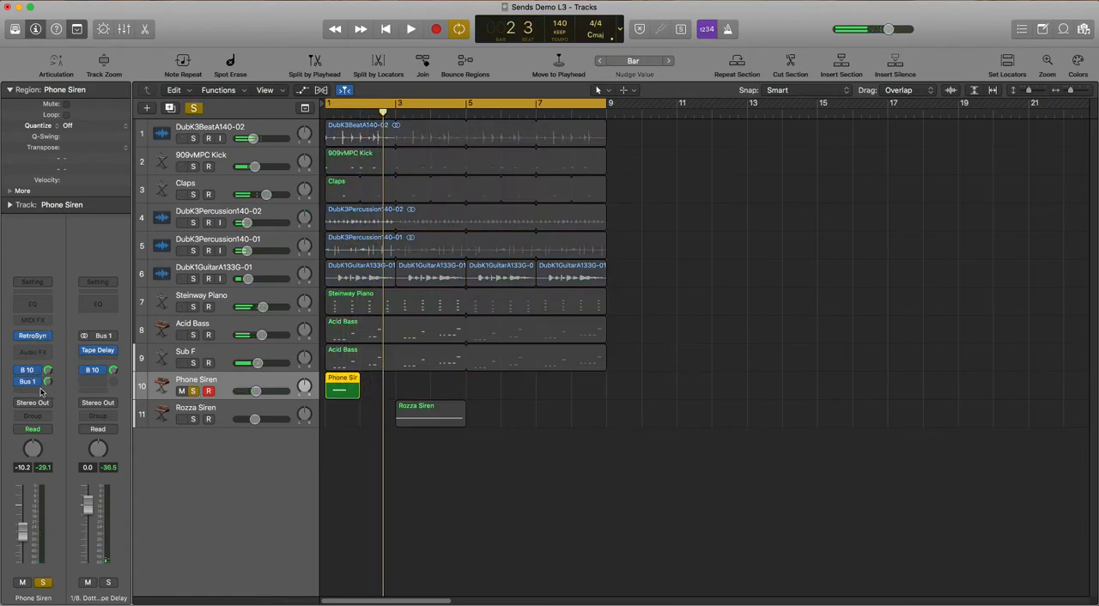
click(32, 386)
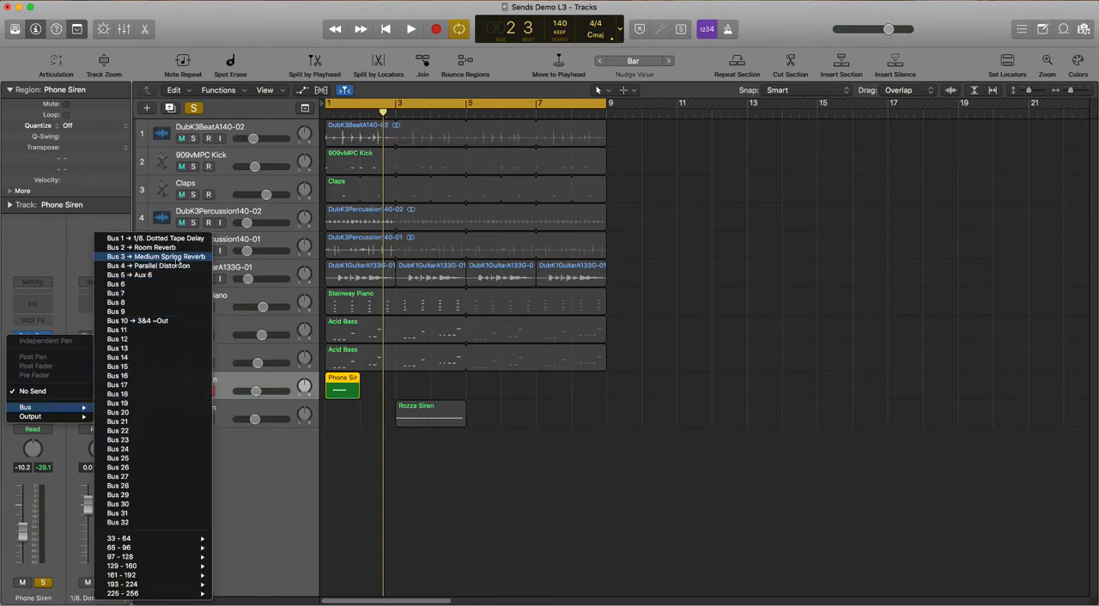
click(176, 259)
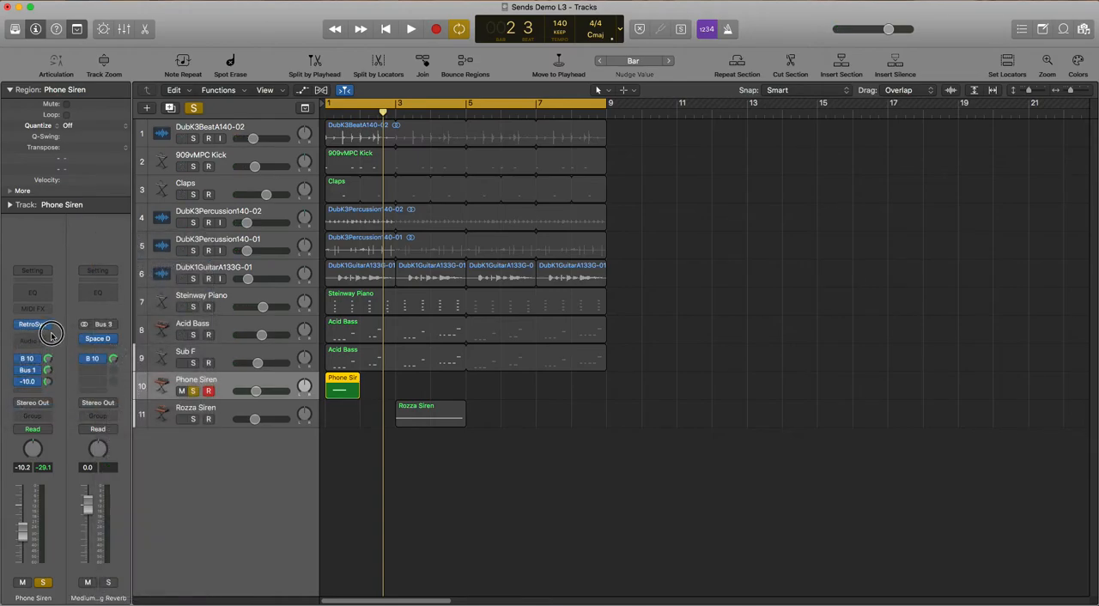
drag(52, 336, 51, 327)
key(space)
mouse_move(48, 382)
mouse_down()
mouse_move(60, 353)
mouse_move(49, 372)
mouse_up()
key(space)
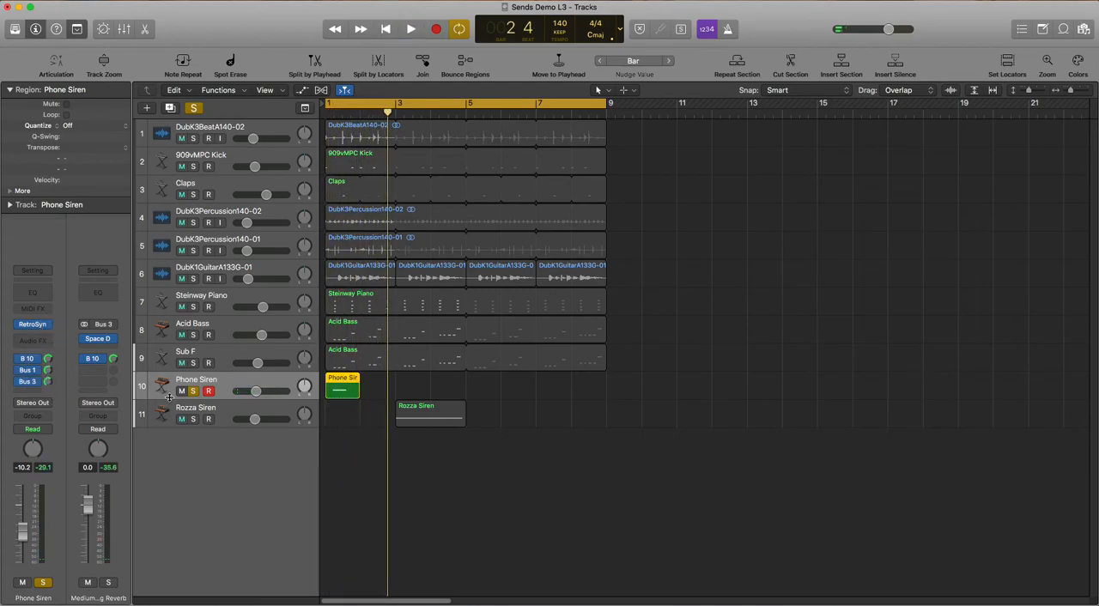
Switch the solo from Phone Siren to Rozza Siren and raise a new Bus 1 send to the 1/8 Dotted Tape Delay
click(193, 392)
click(193, 419)
click(232, 417)
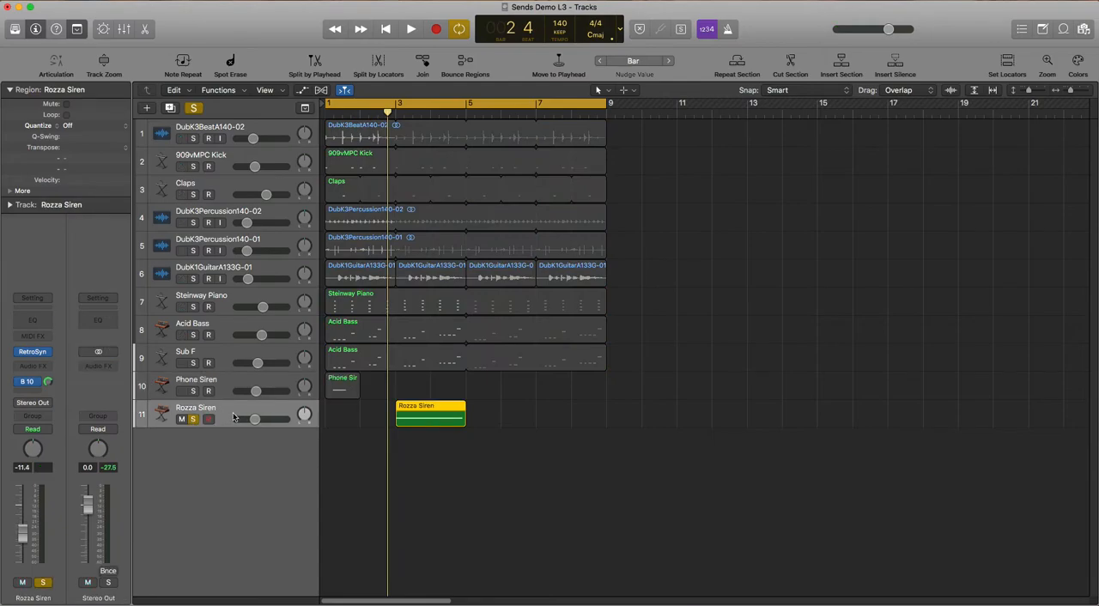
click(27, 391)
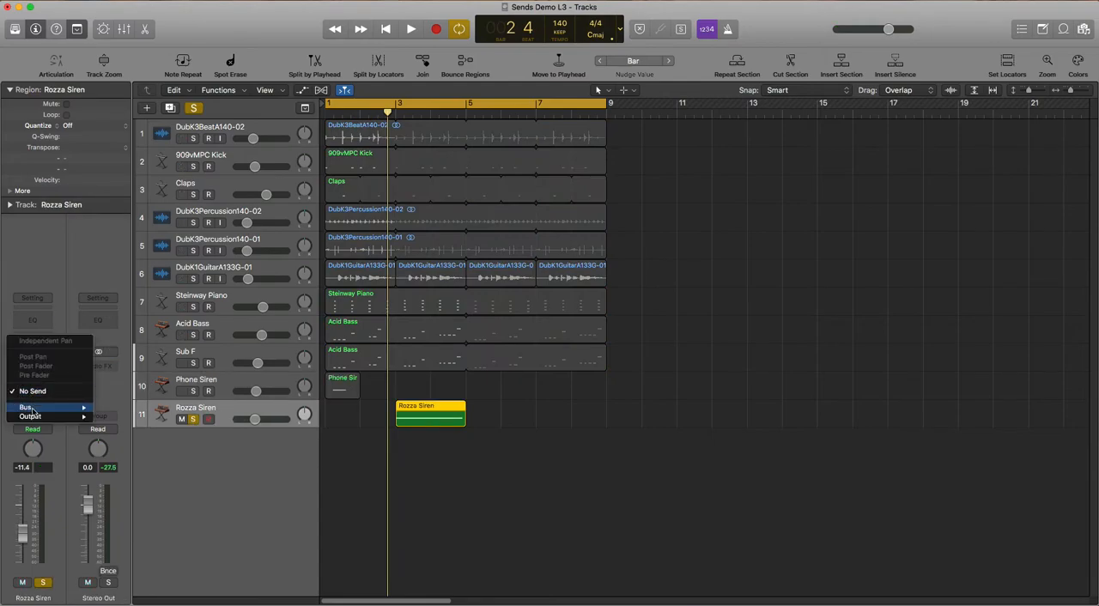
mouse_move(35, 408)
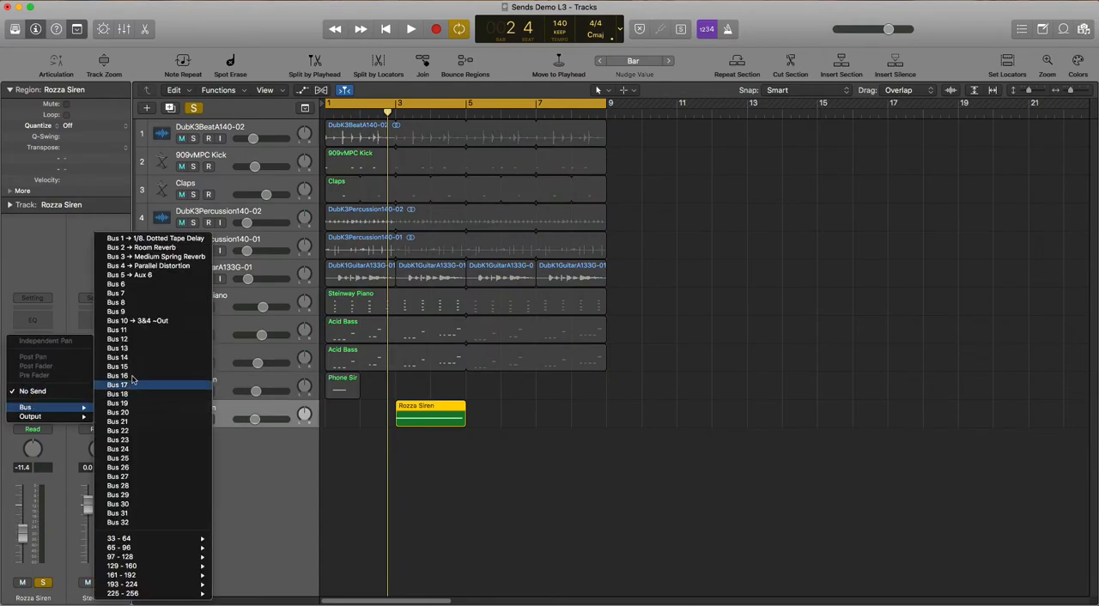
click(161, 239)
drag(48, 386, 53, 323)
key(space)
Set the cycle range from just before bar 3 to bar 5 around the Rozza Siren region and play it
key(space)
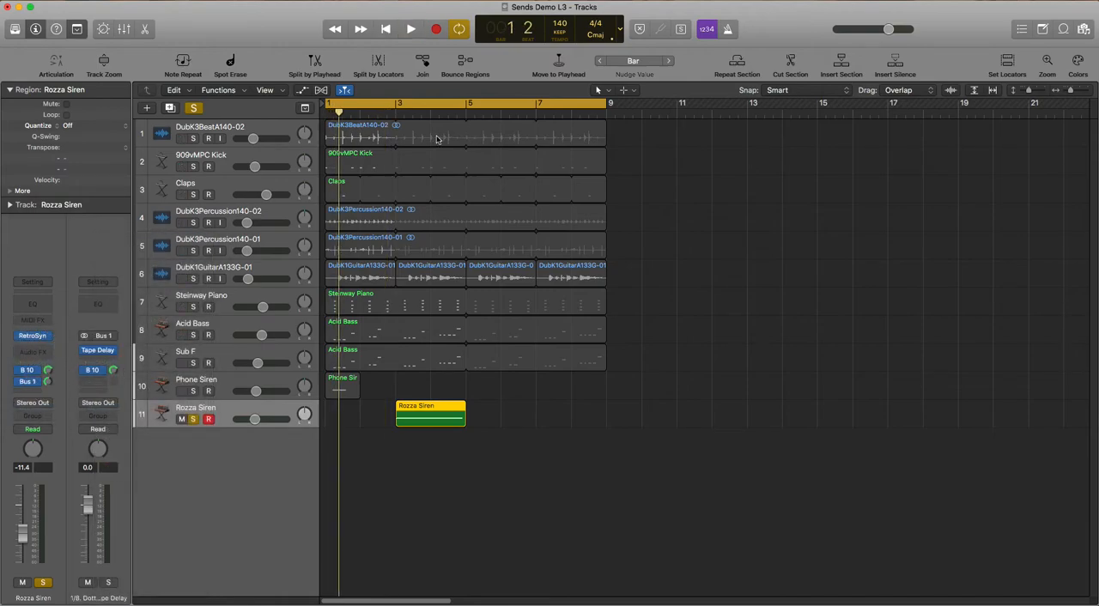
key(c)
drag(400, 104, 463, 103)
key(space)
key(space)
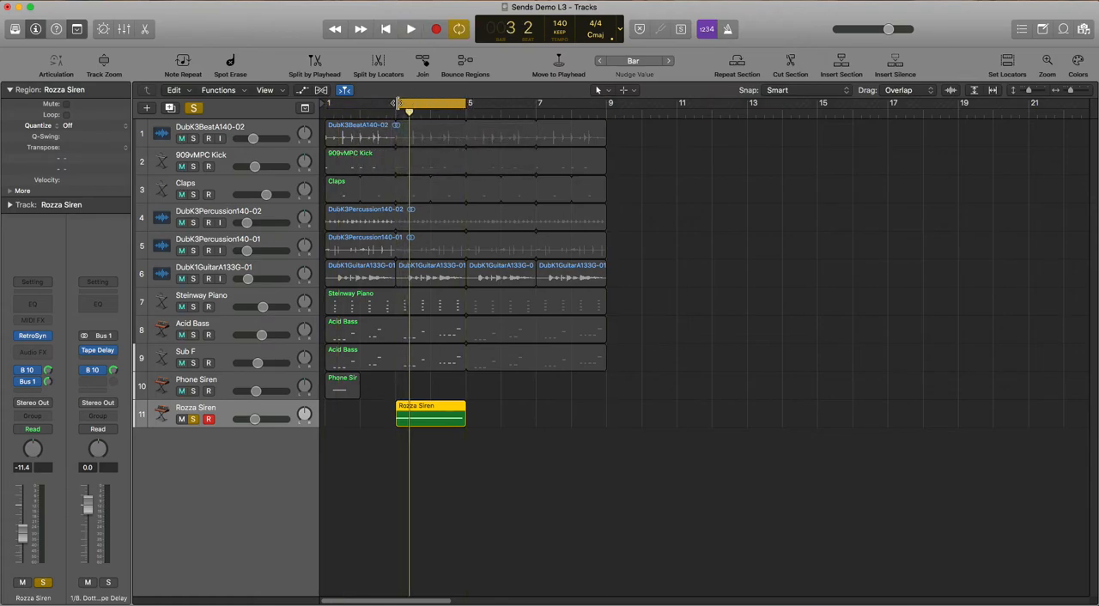
key(space)
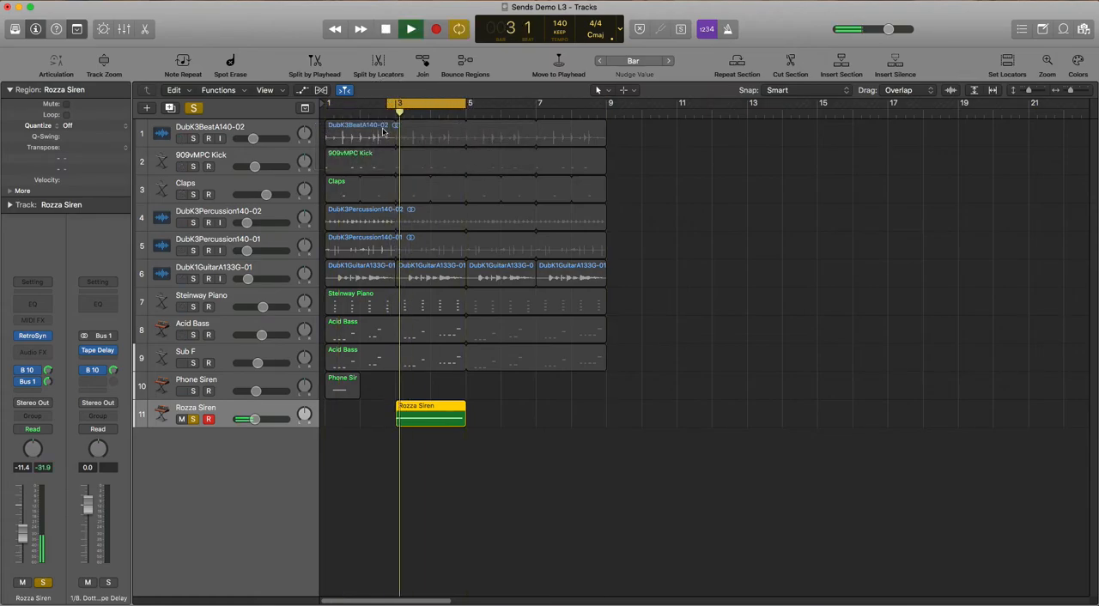
key(space)
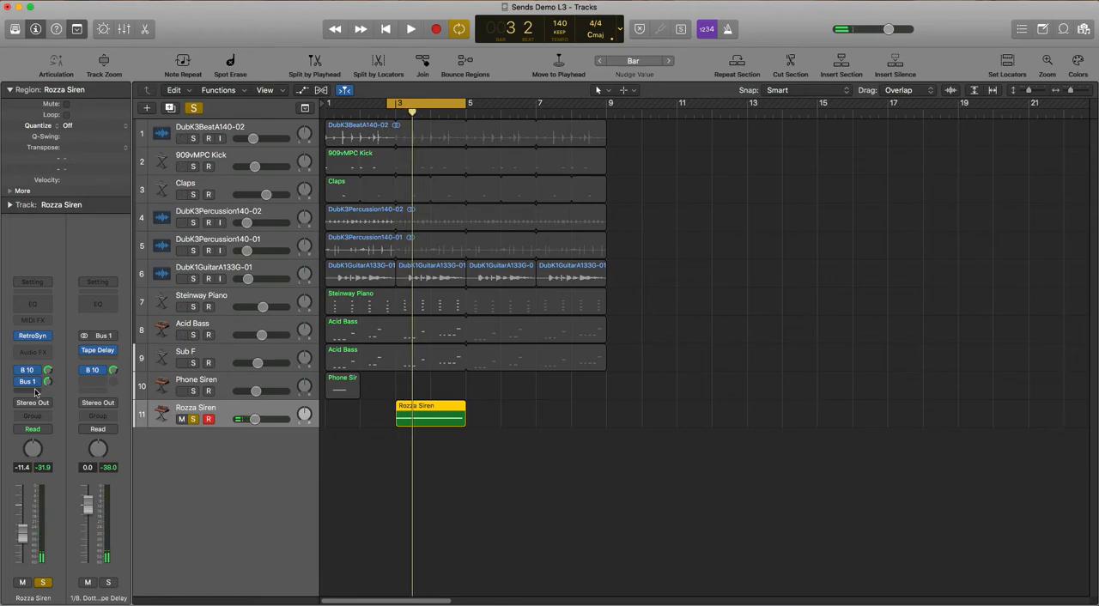
Add a Bus 3 send to the Medium Spring Reverb on Rozza Siren and raise it to about -10 dB during playback
click(35, 393)
mouse_move(39, 409)
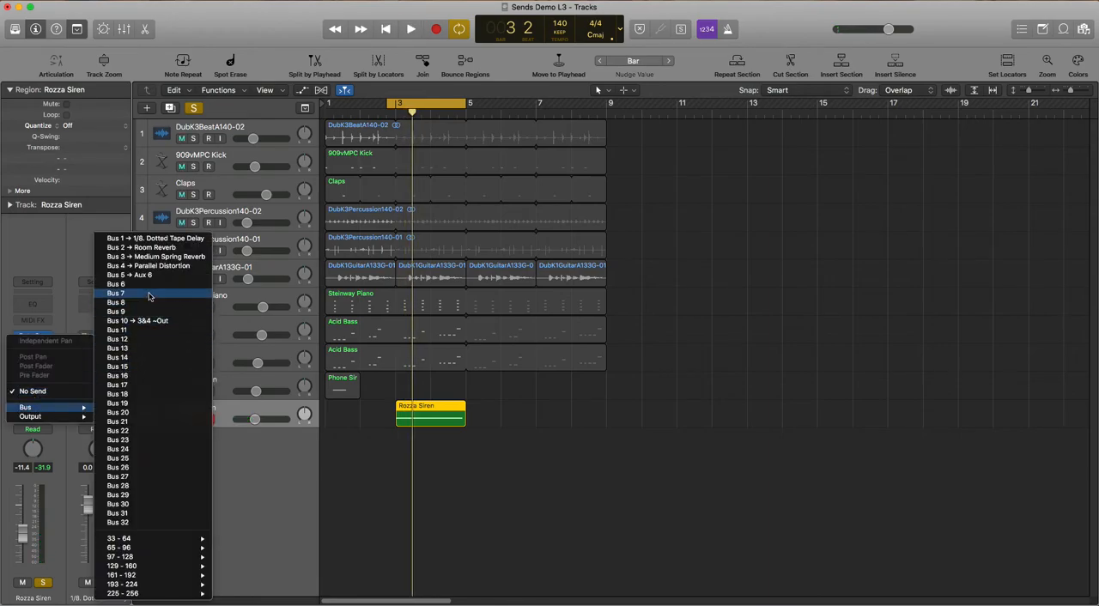
click(155, 256)
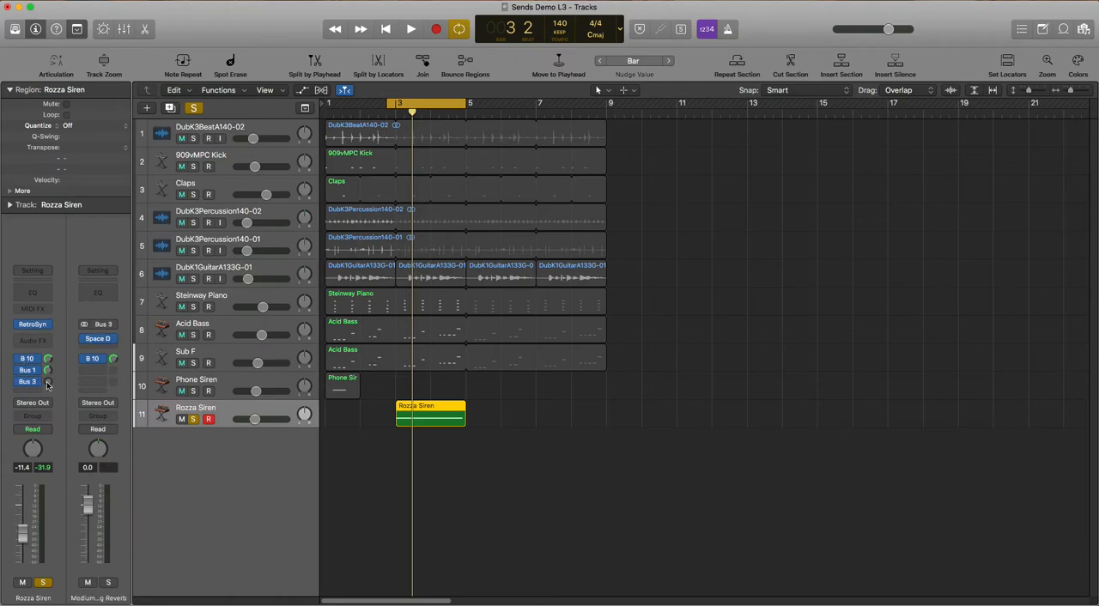
key(space)
drag(48, 382, 50, 364)
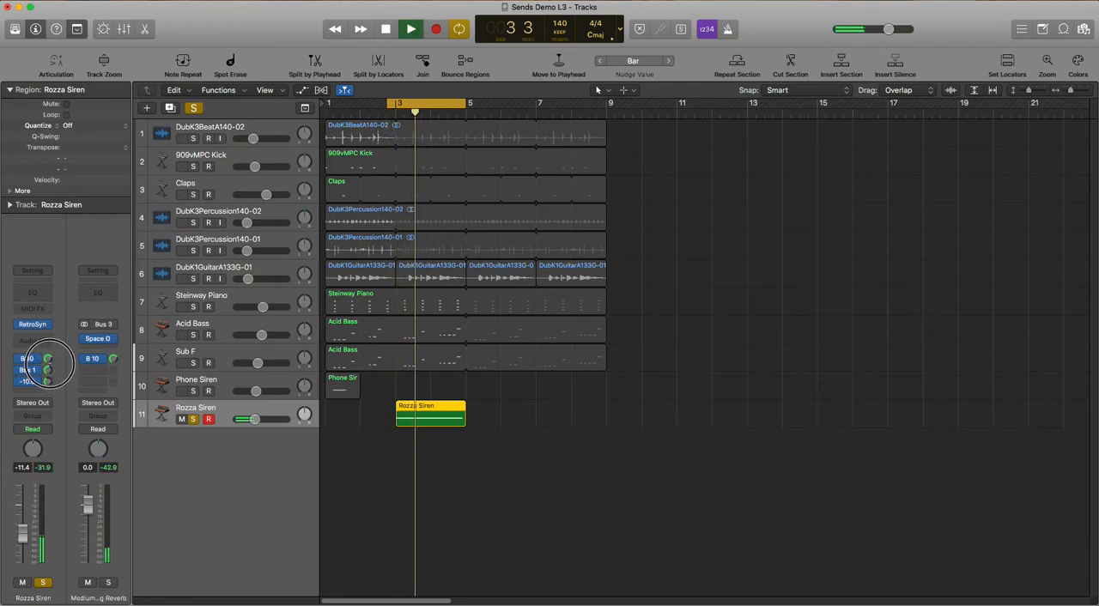
key(space)
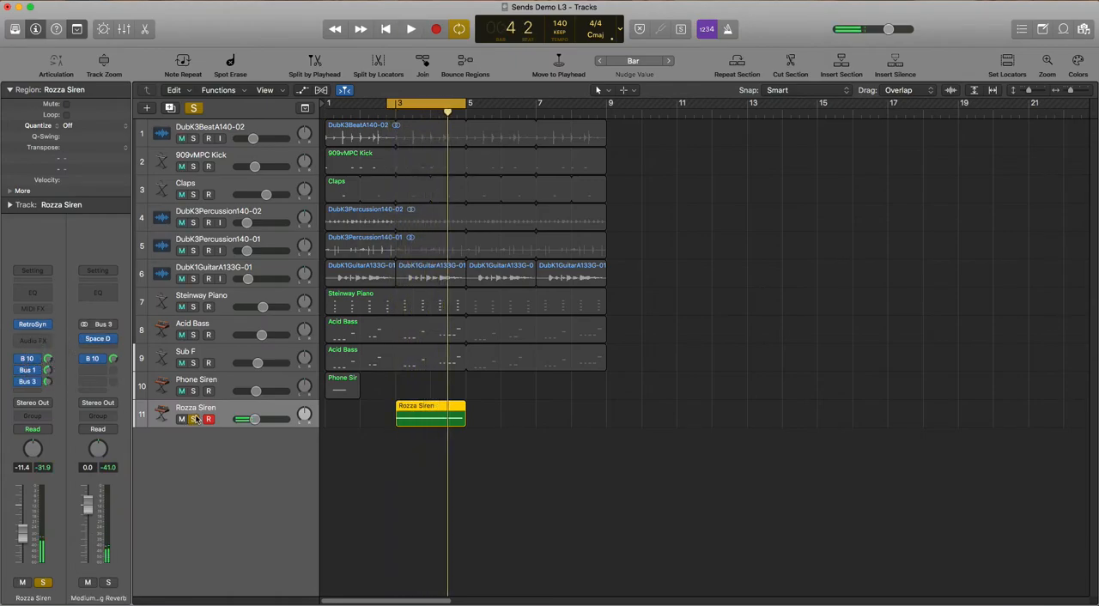
Switch the solo from Rozza Siren to the DubK3Percussion140-02 track and audition it
click(195, 419)
click(182, 420)
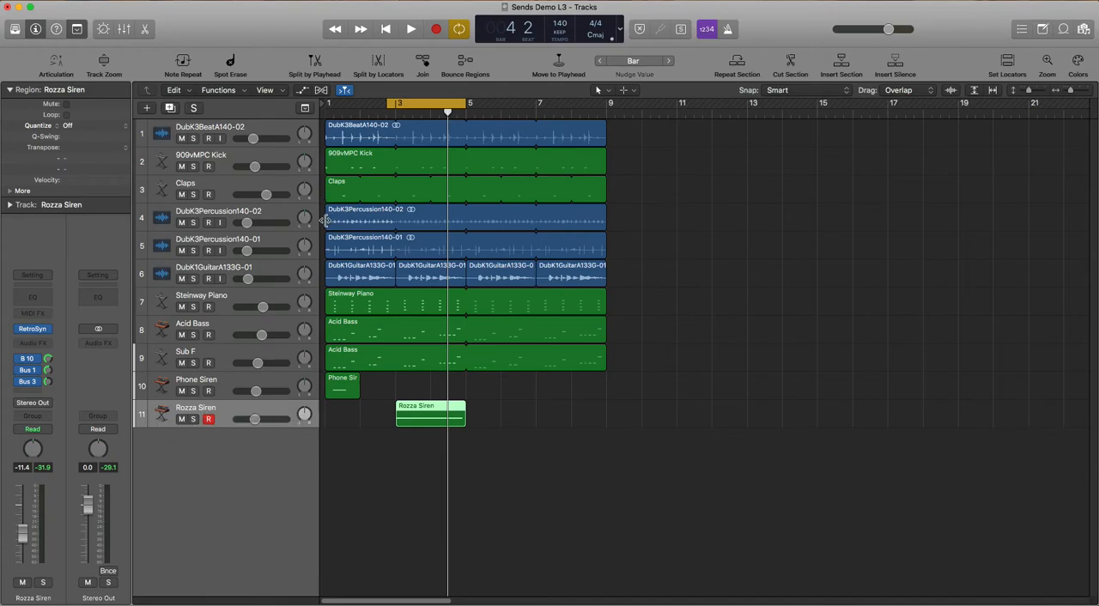
click(279, 219)
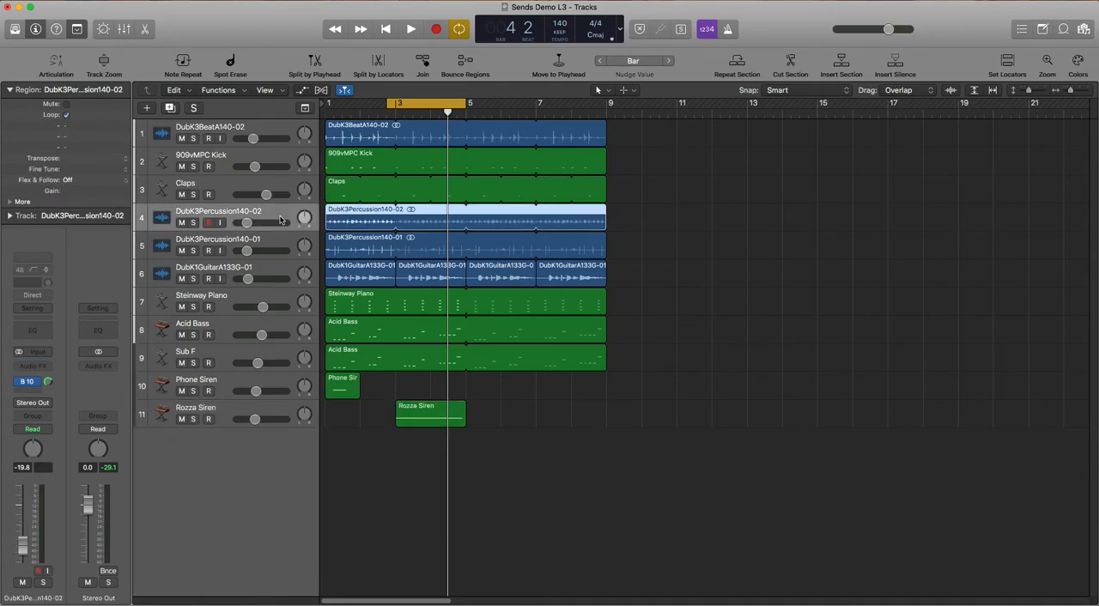
click(194, 222)
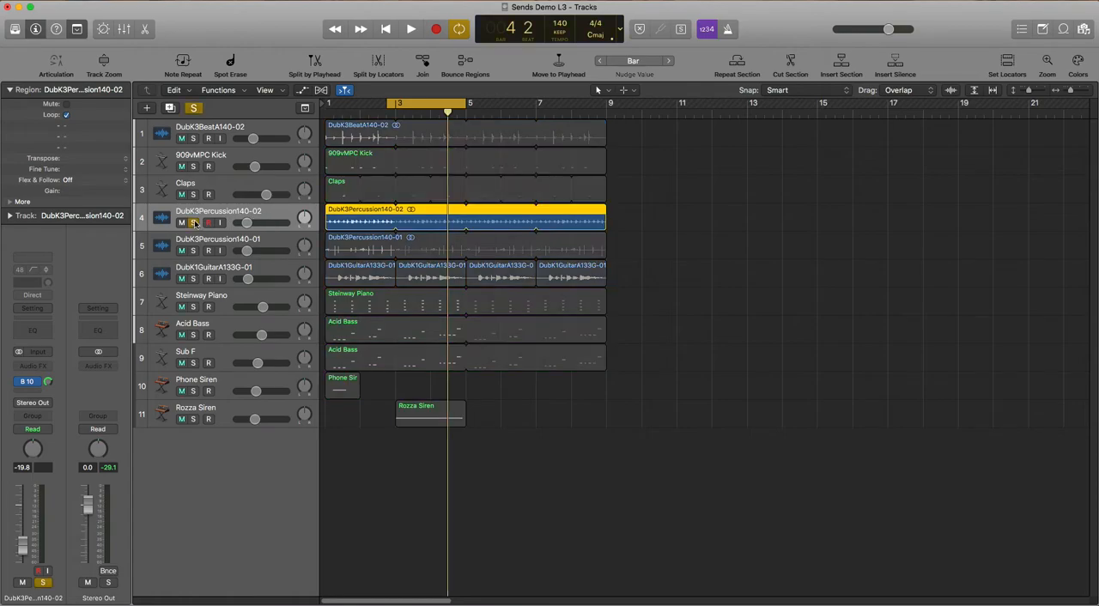
key(space)
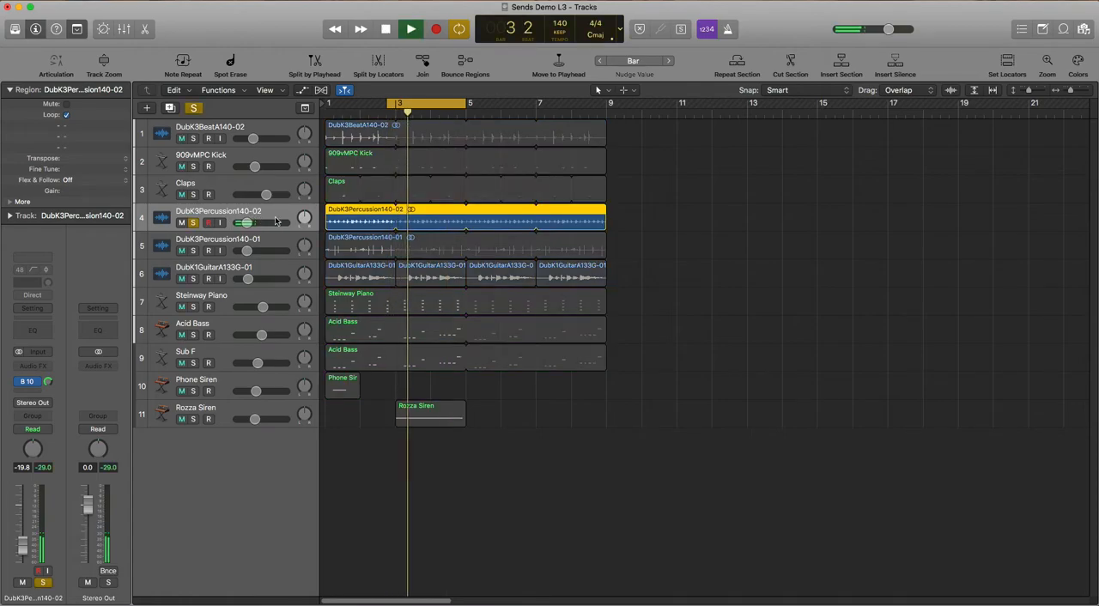
key(space)
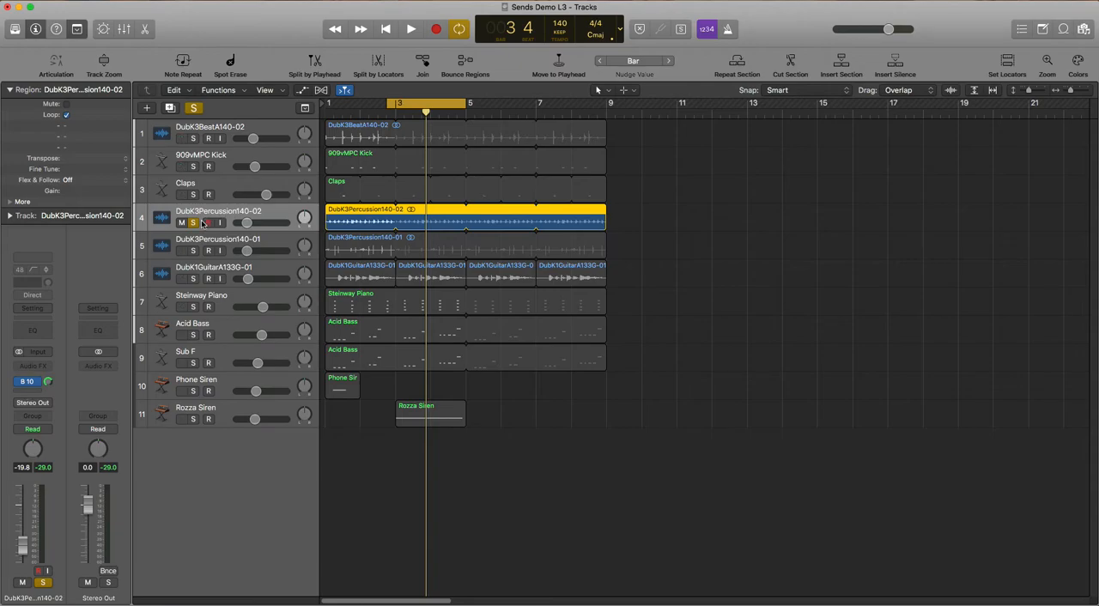
Add a Bus 2 send to the Room Reverb on the DubK3Percussion140-02 track
click(32, 392)
mouse_move(37, 408)
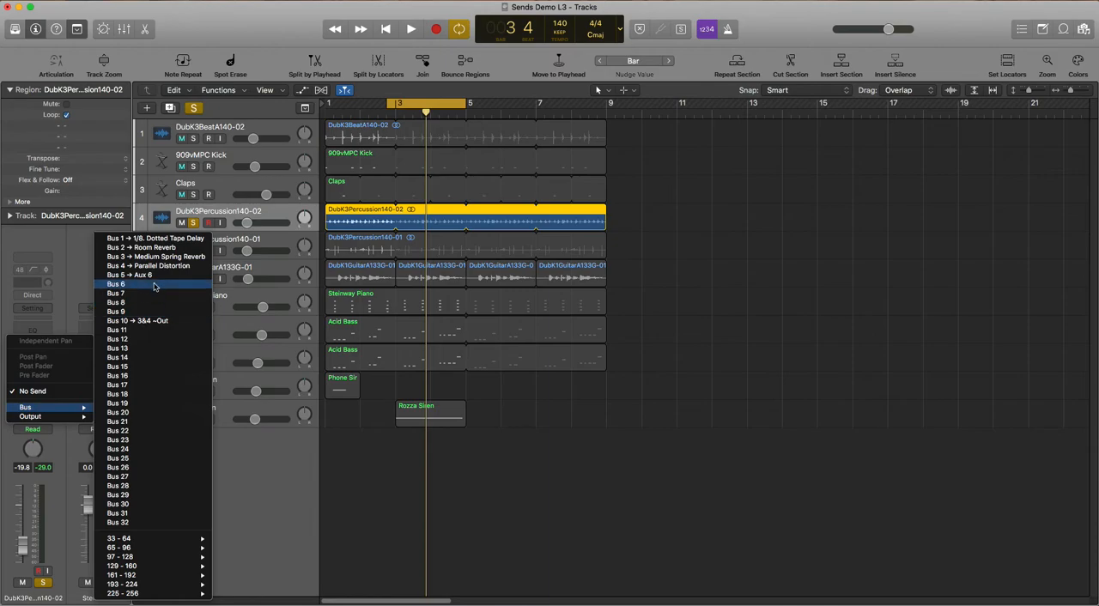
click(156, 249)
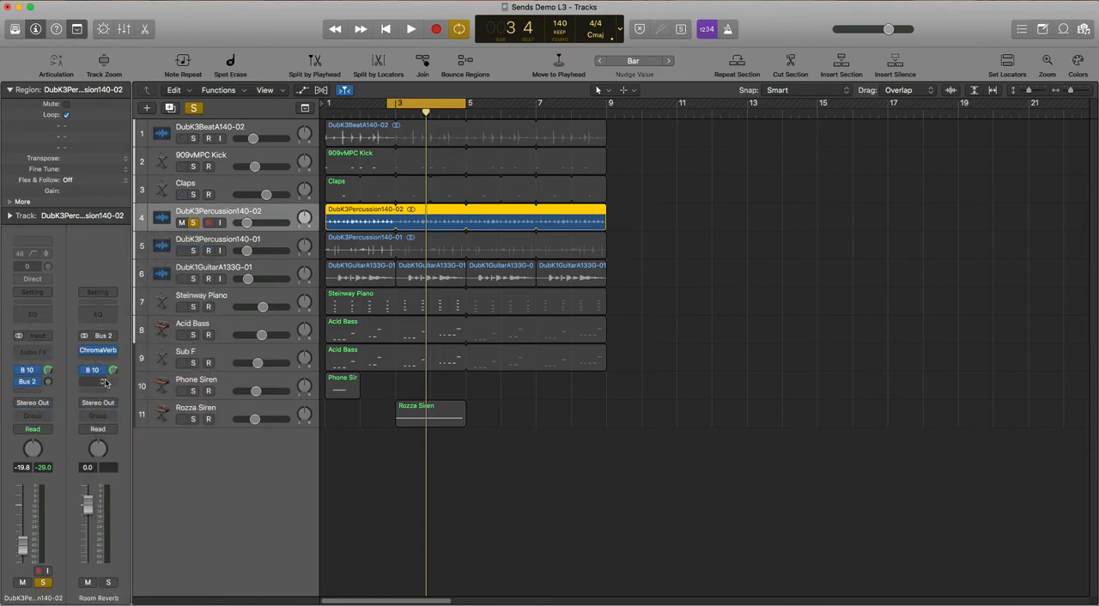
Examine the Room Reverb aux's ChromaVerb settings and its Rooms presets, leaving the Studio One preset in place
click(100, 350)
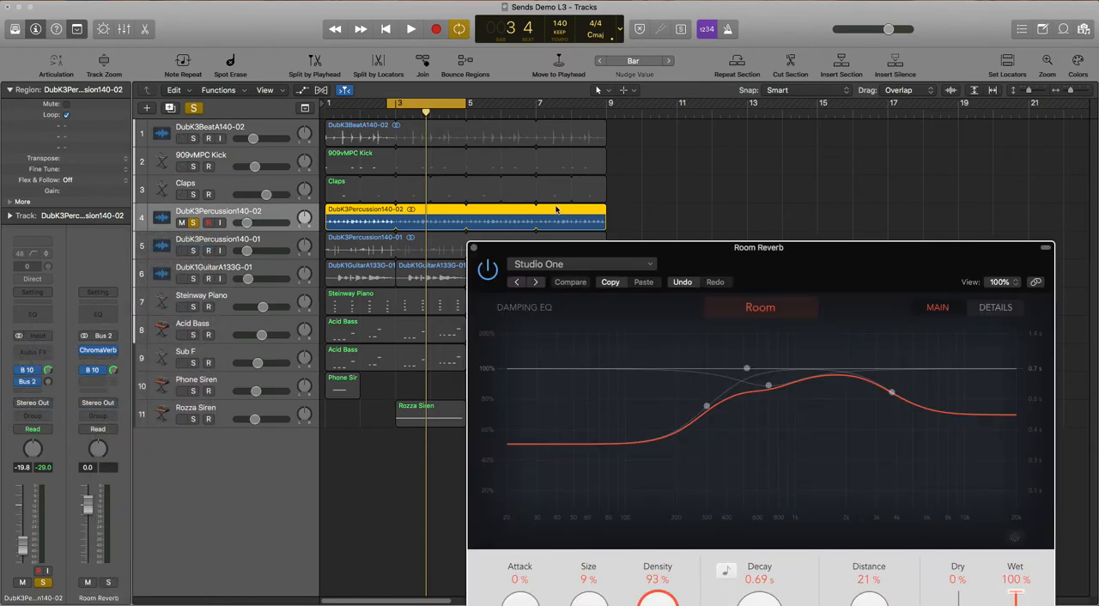
drag(786, 276, 665, 68)
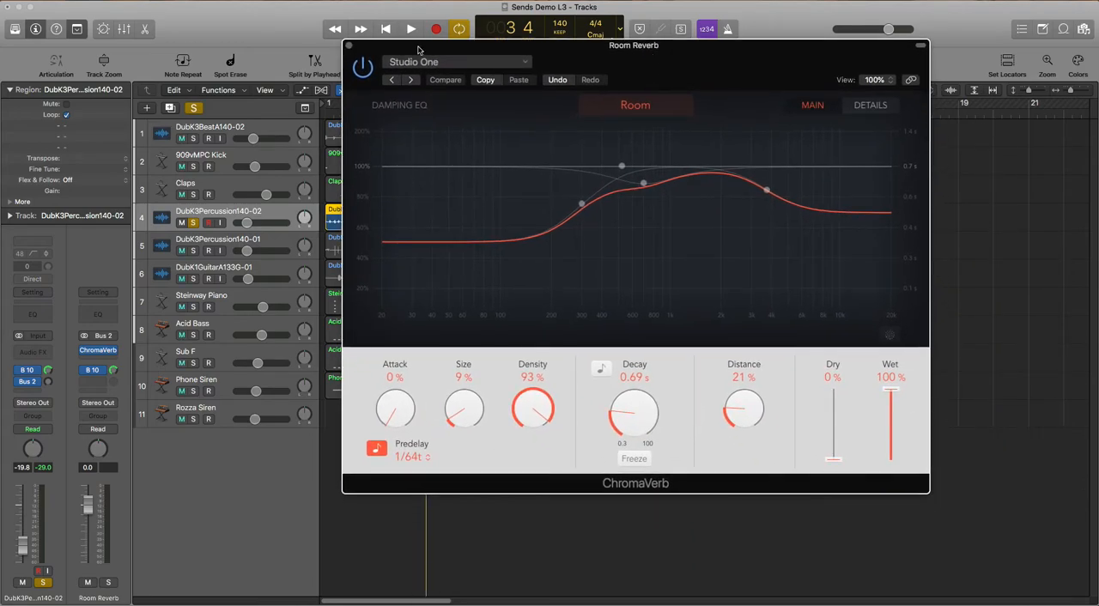
click(449, 61)
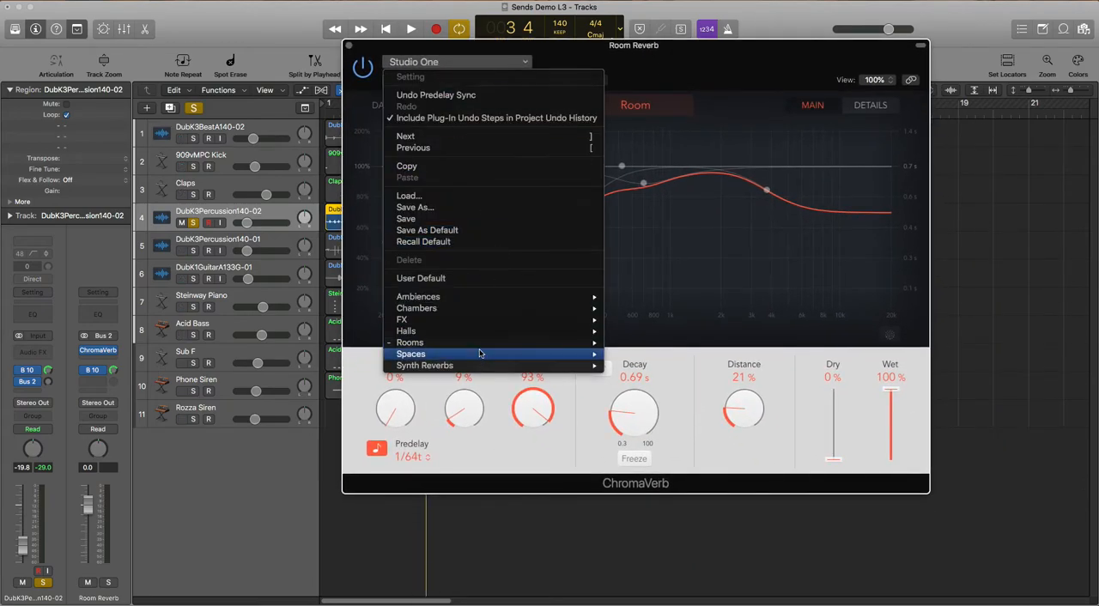
mouse_move(481, 348)
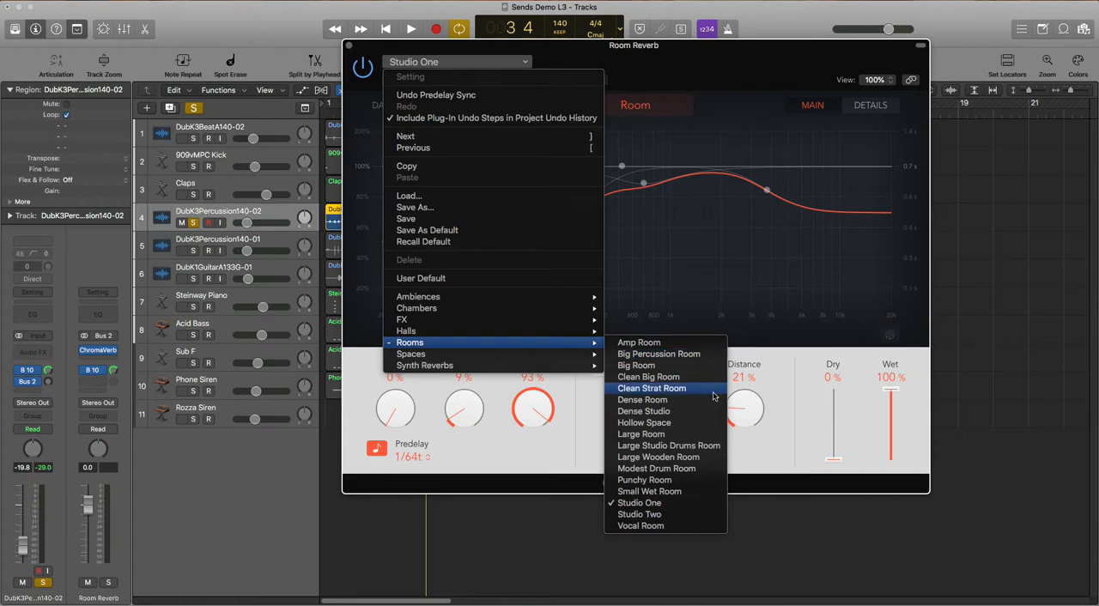
click(809, 401)
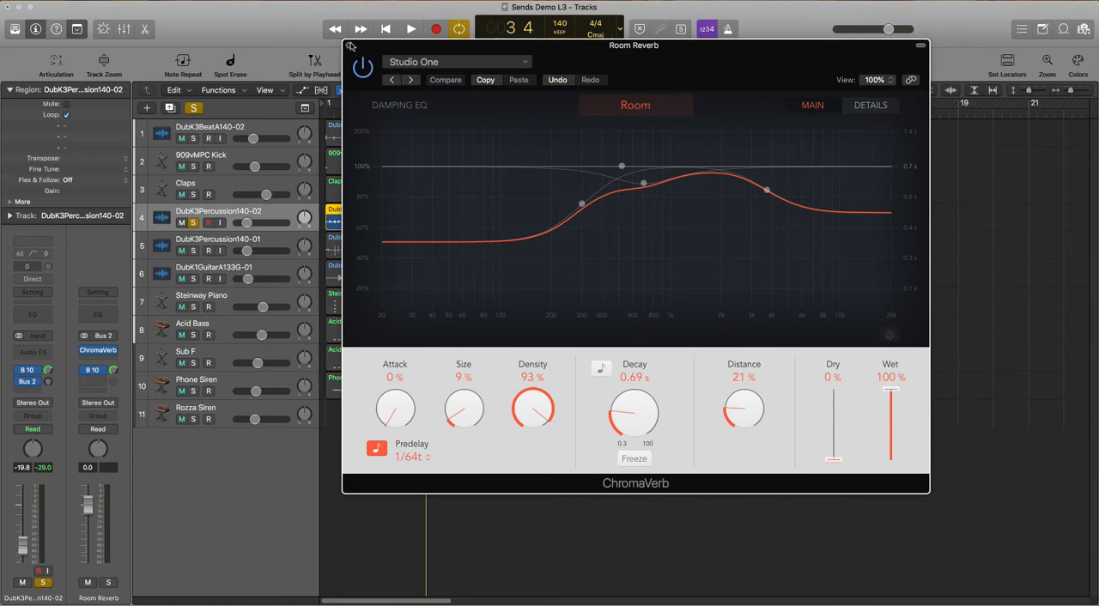
click(350, 46)
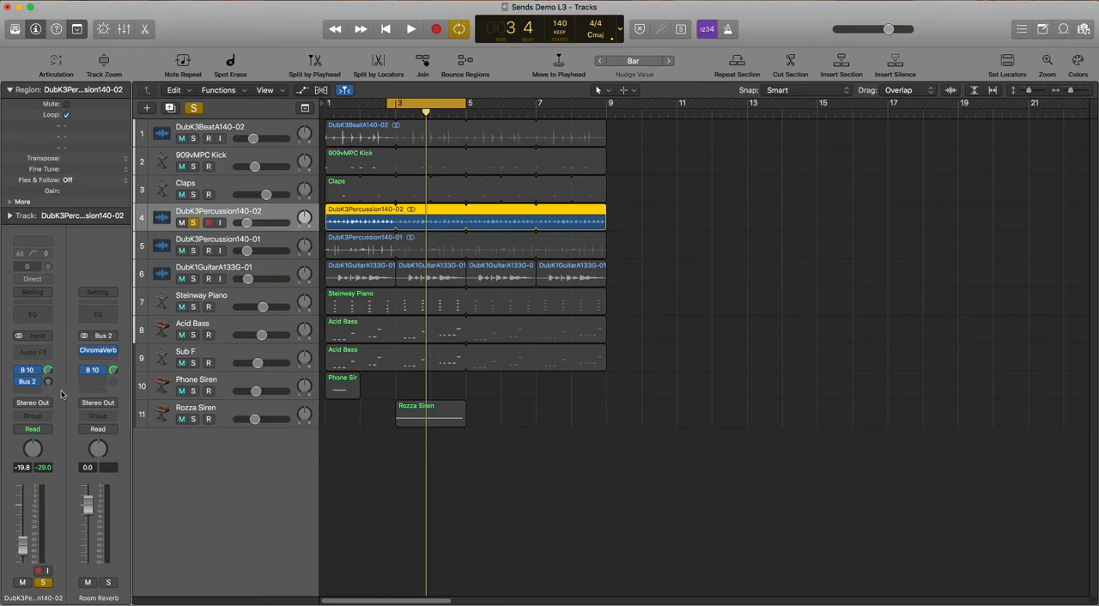
Raise the Bus 2 send on DubK3Percussion140-02 during playback
key(space)
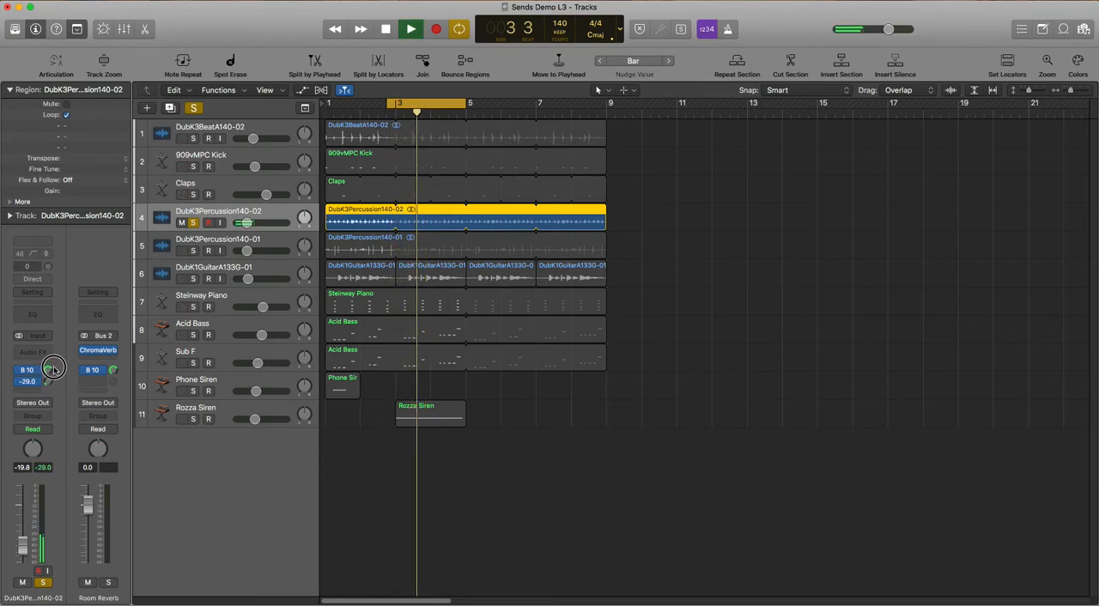
key(space)
Solo the Claps, 909vMPC Kick and DubK3BeatA140-02 tracks alongside DubK3Percussion140-02 and play them together
click(194, 195)
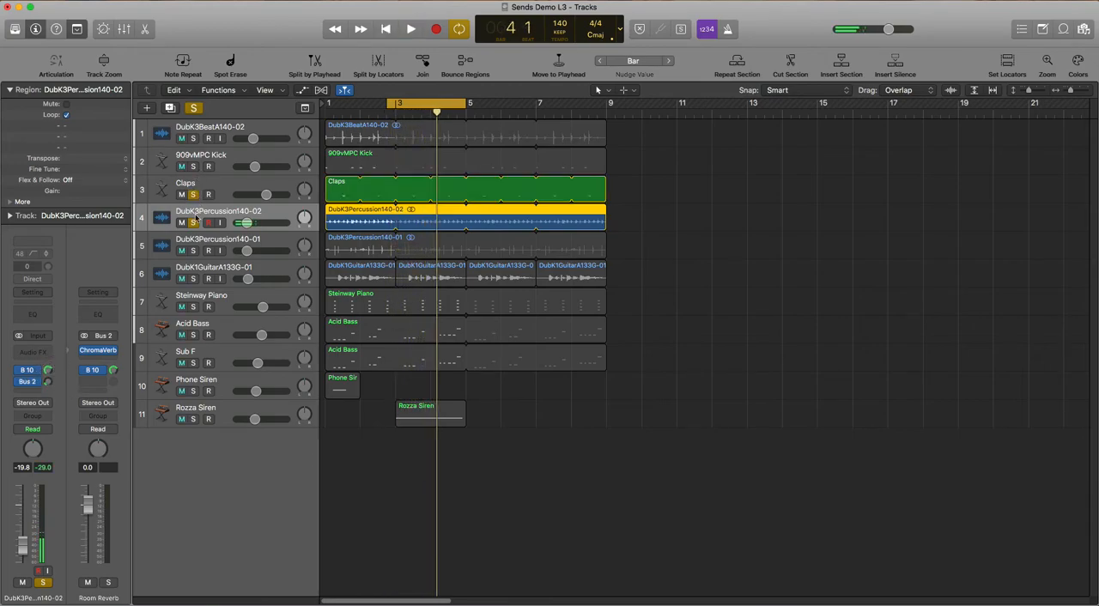
click(194, 223)
click(194, 223)
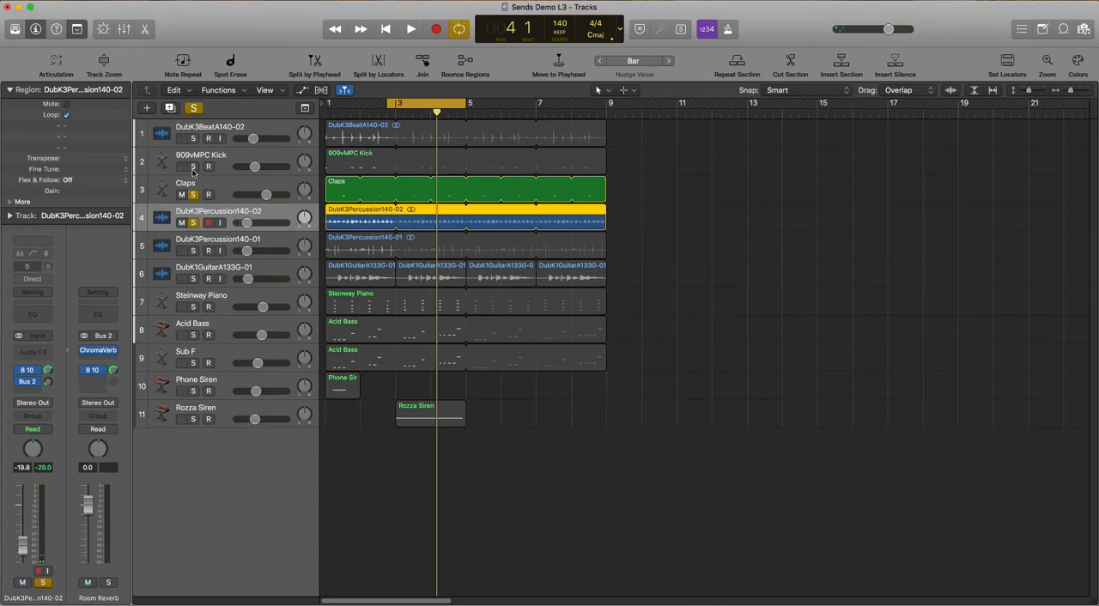
click(194, 167)
click(194, 138)
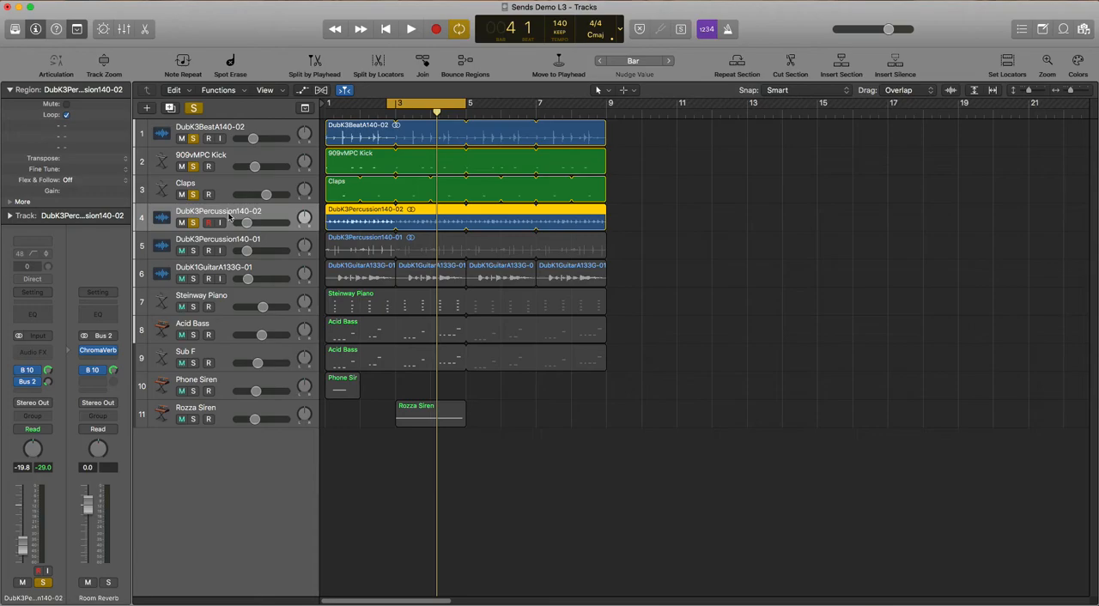
key(space)
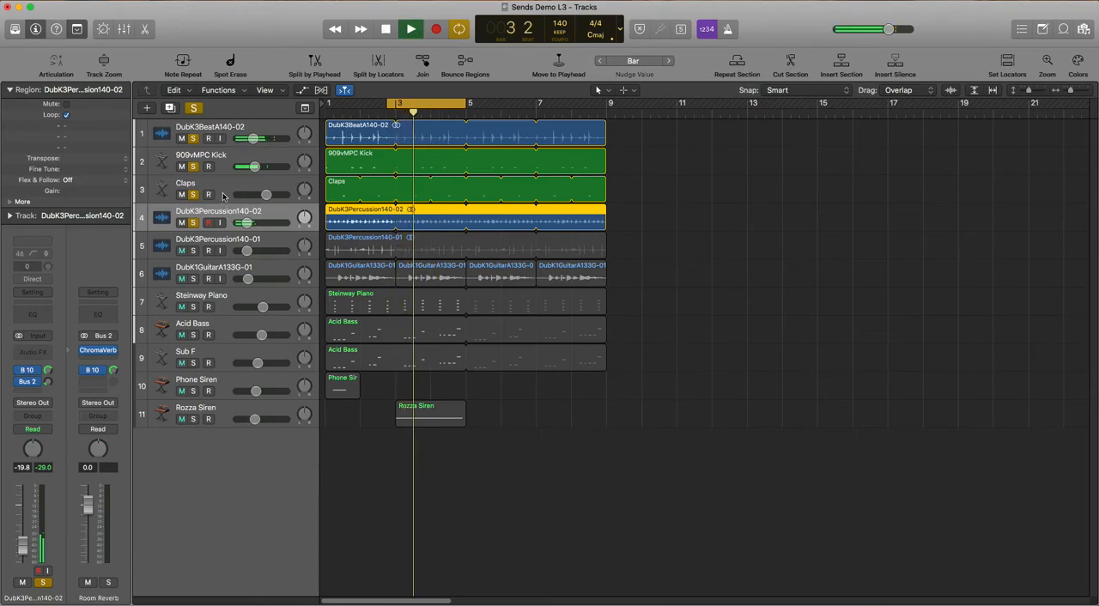
Add a Bus 2 send to the Room Reverb on the Claps track and raise it to about -14 dB
click(217, 194)
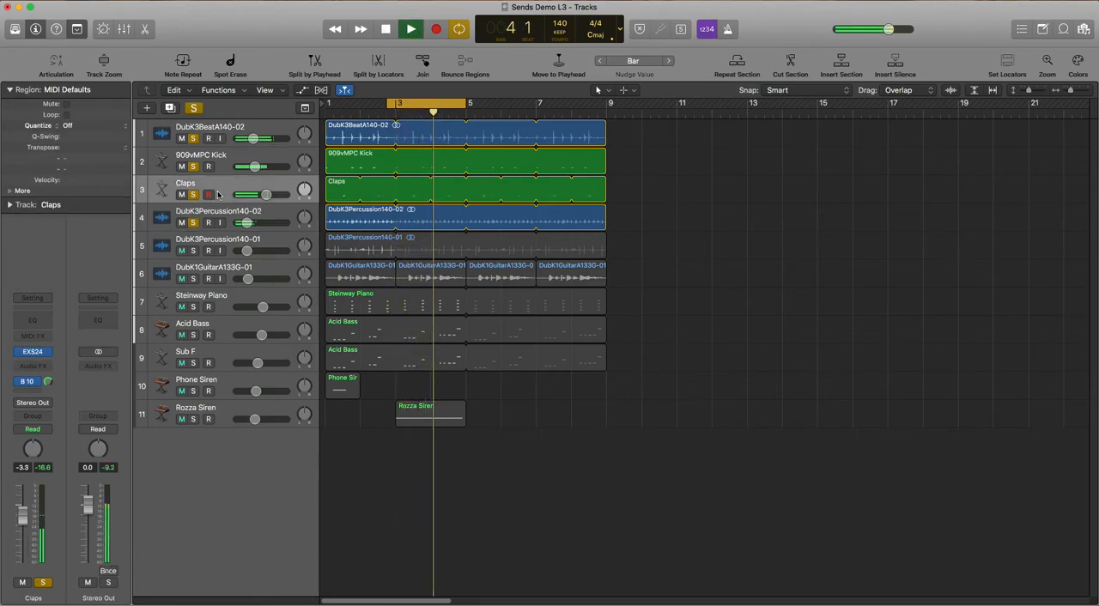
click(33, 394)
mouse_move(35, 407)
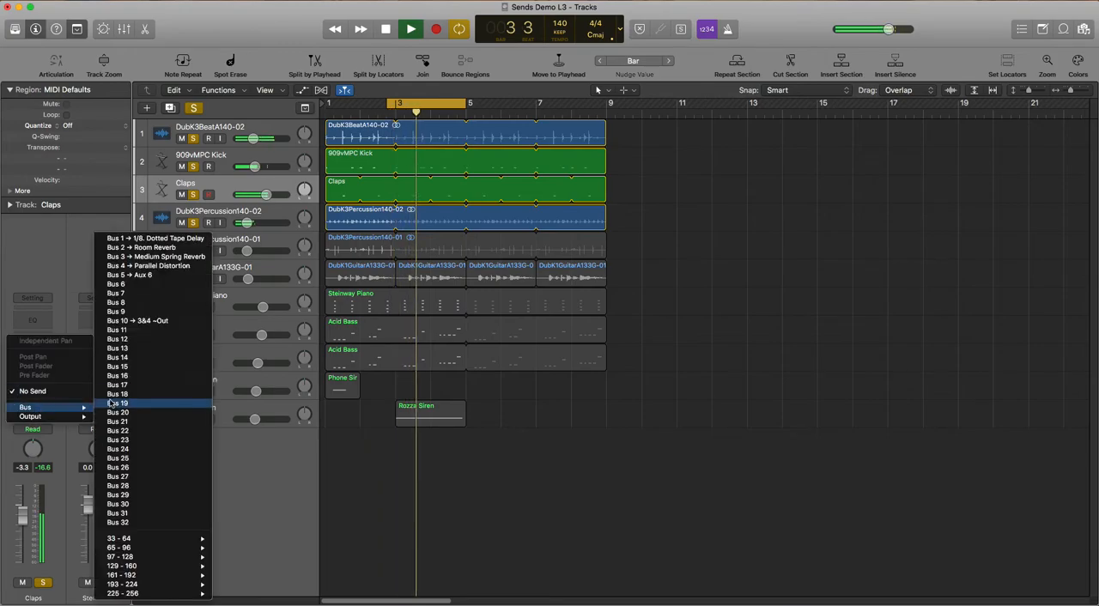
click(140, 247)
drag(46, 370, 52, 350)
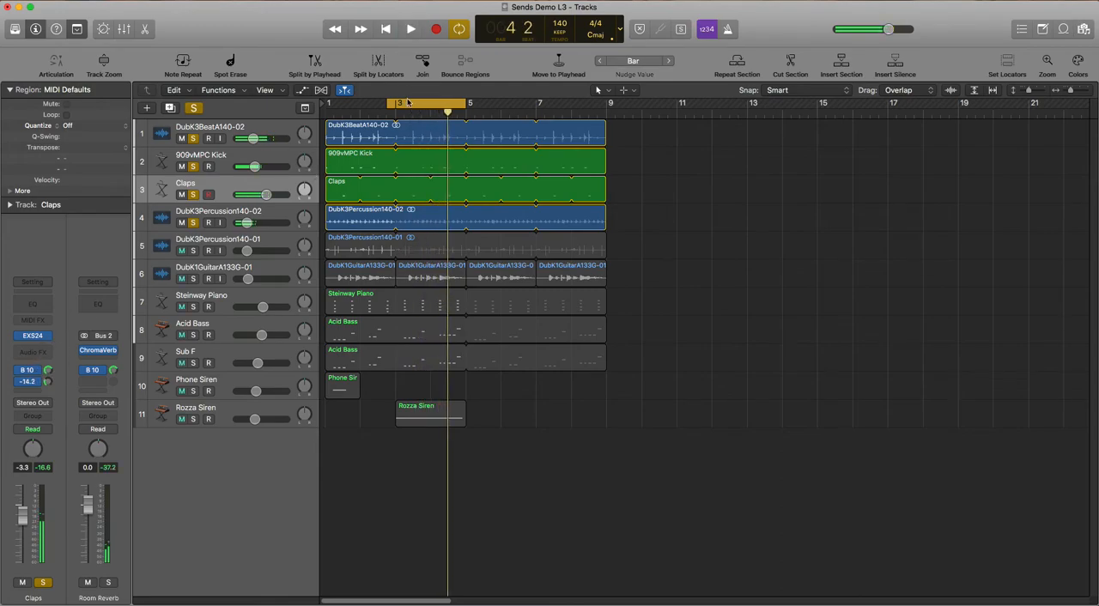
Extend the cycle range back to bar 1 and readjust the Claps track's Bus 2 send level during playback
drag(385, 104, 325, 108)
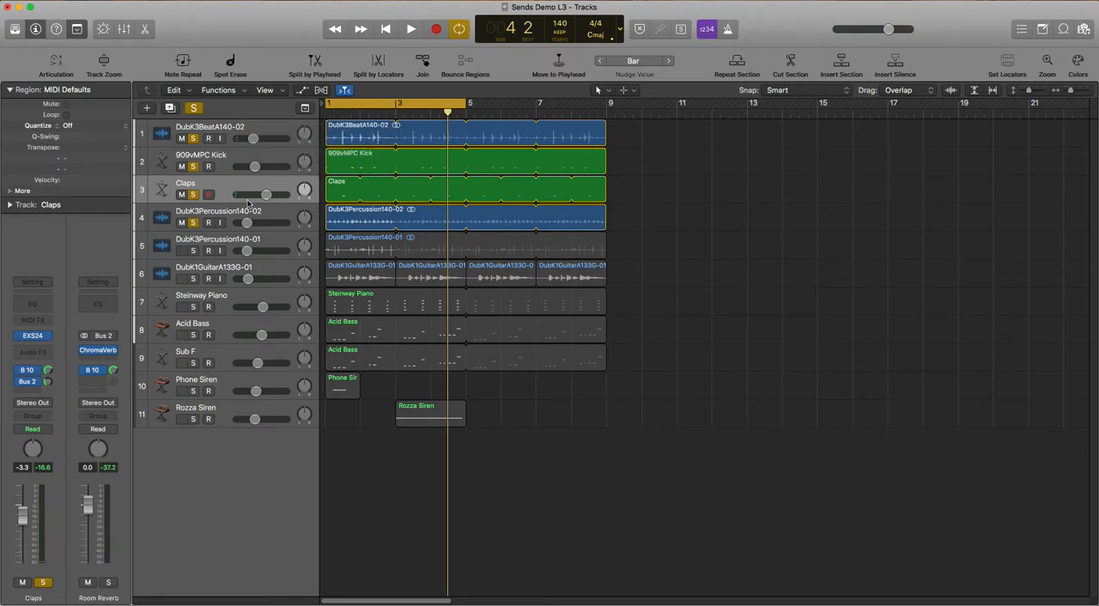
key(space)
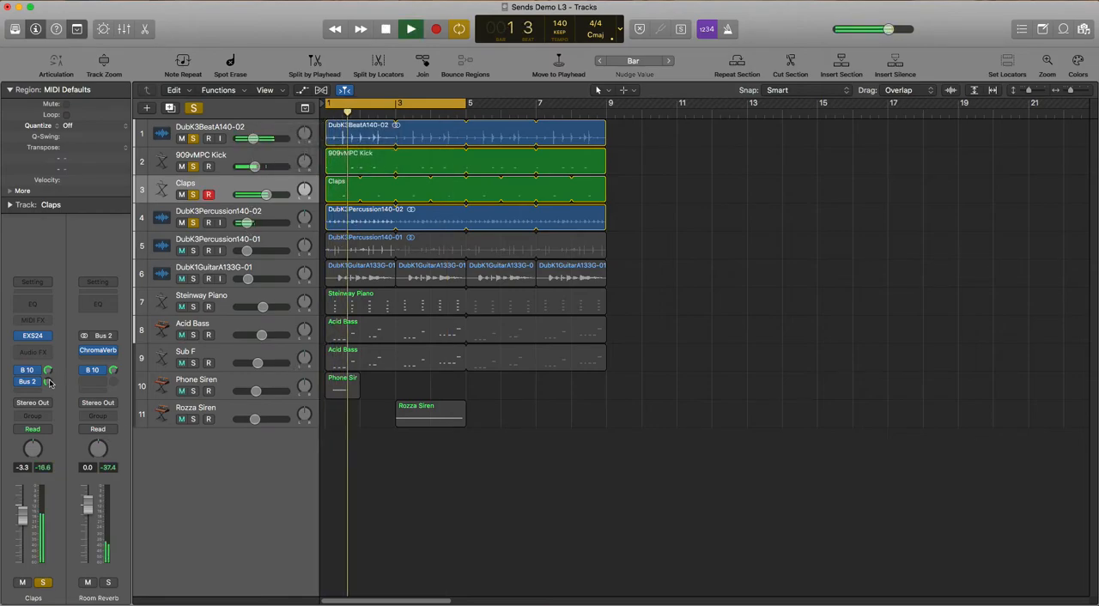
mouse_move(49, 380)
mouse_down()
mouse_move(53, 370)
mouse_move(49, 387)
mouse_up()
key(space)
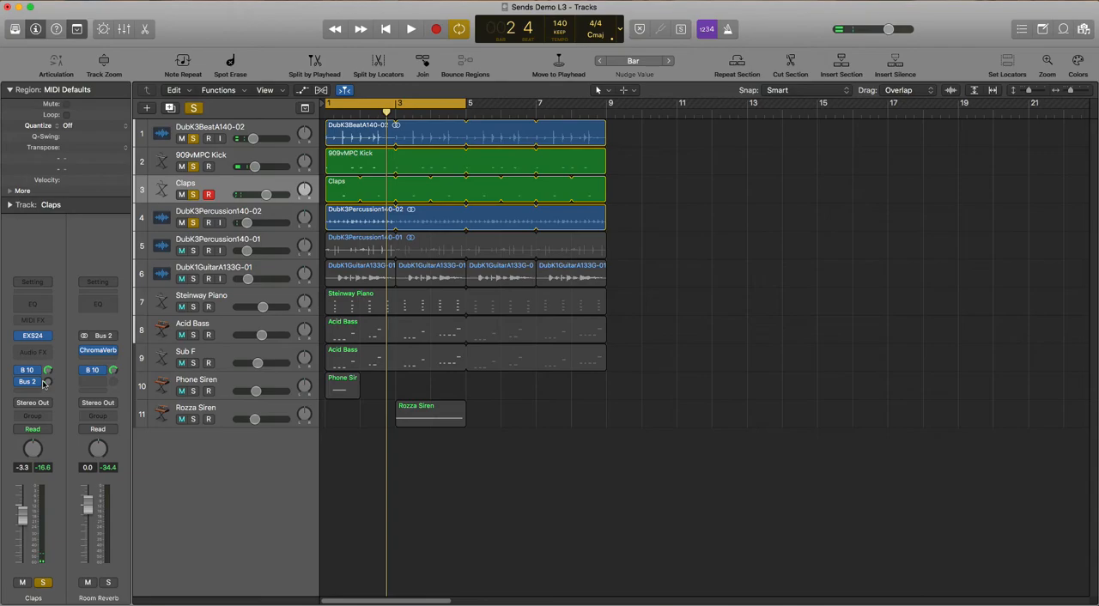
click(48, 382)
Add a Bus 2 send to the Room Reverb on DubK3BeatA140-02 and raise it slightly while playing from bar 1
click(263, 123)
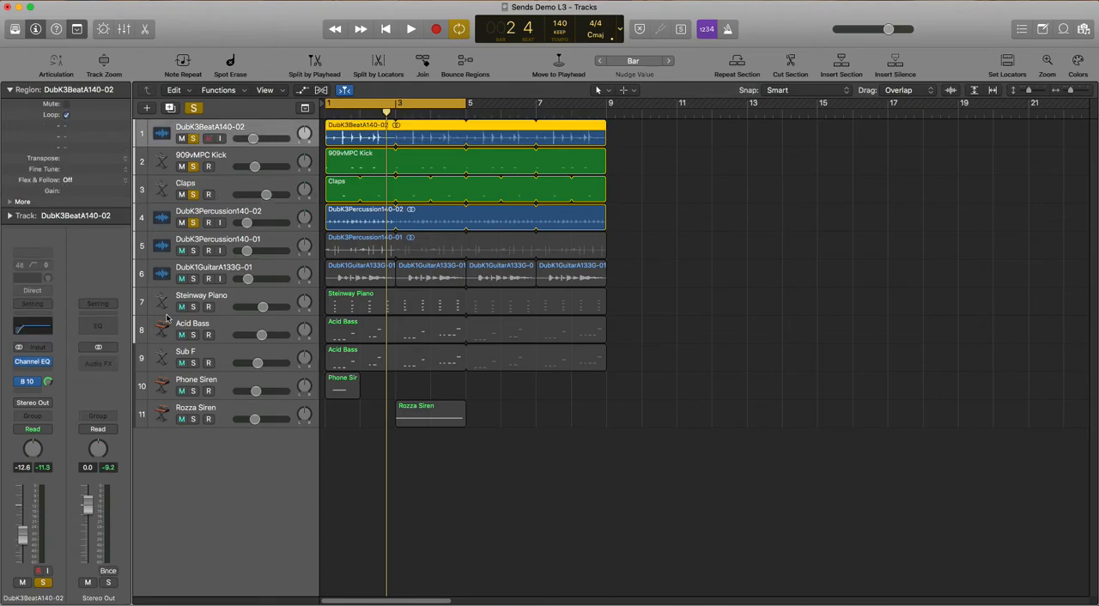
click(27, 384)
mouse_move(28, 407)
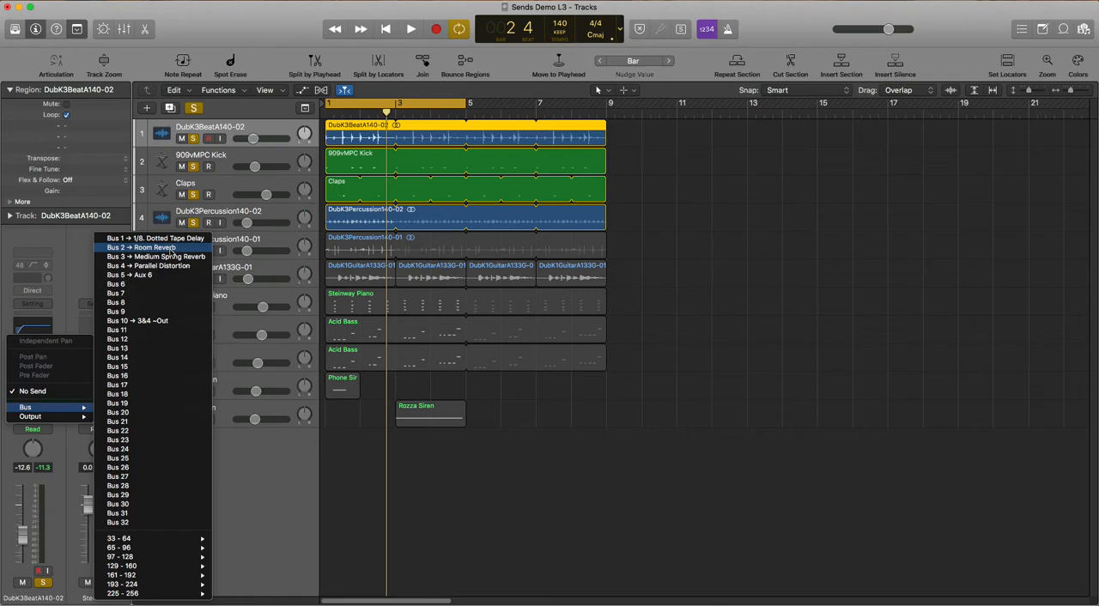
click(173, 249)
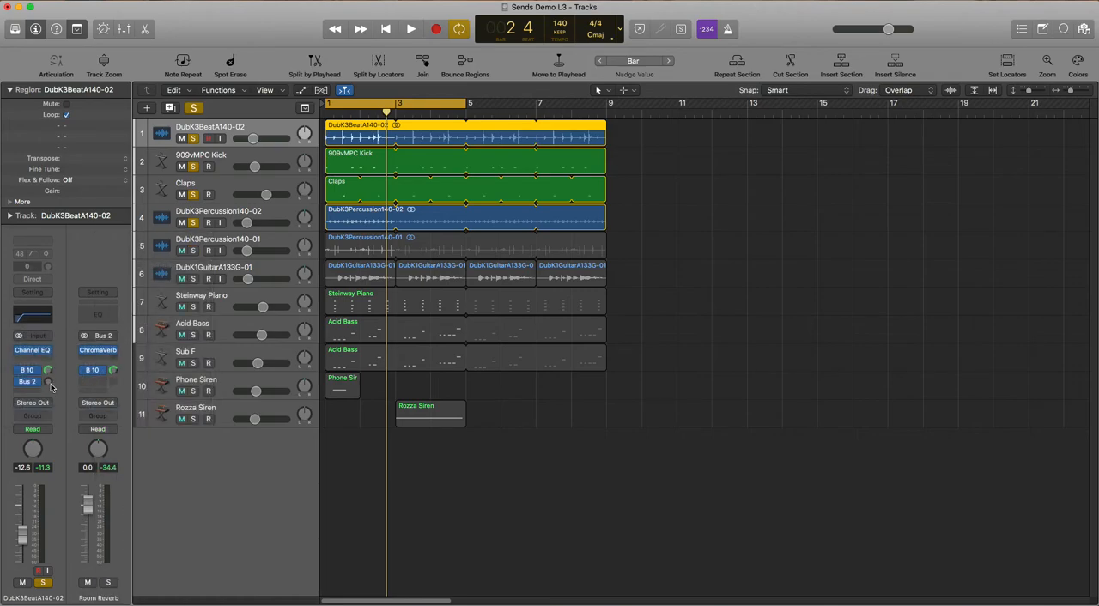
key(Return)
key(space)
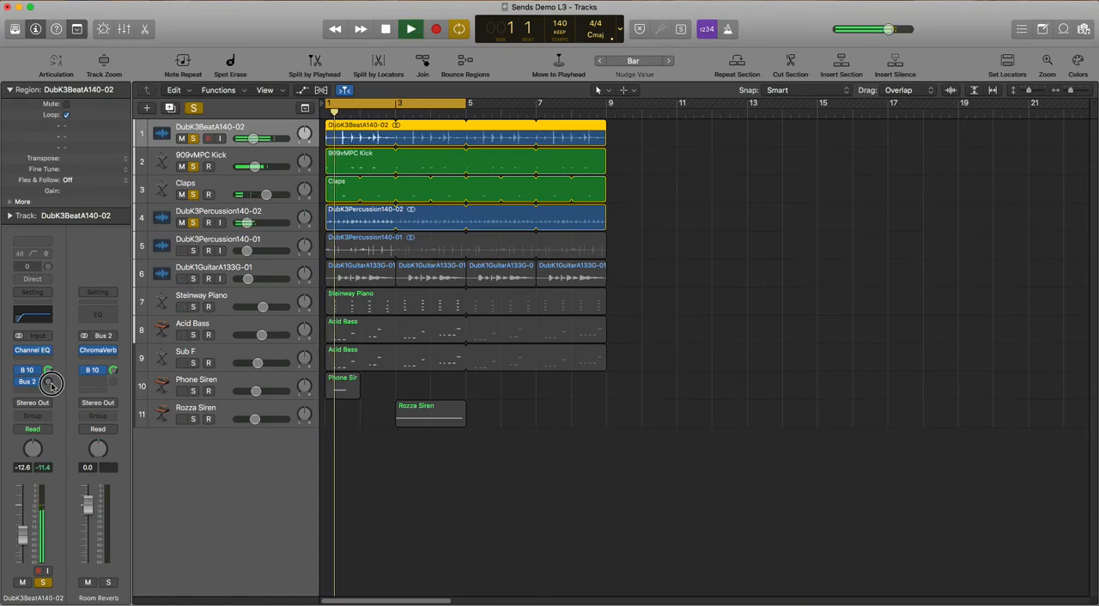
drag(51, 382, 52, 381)
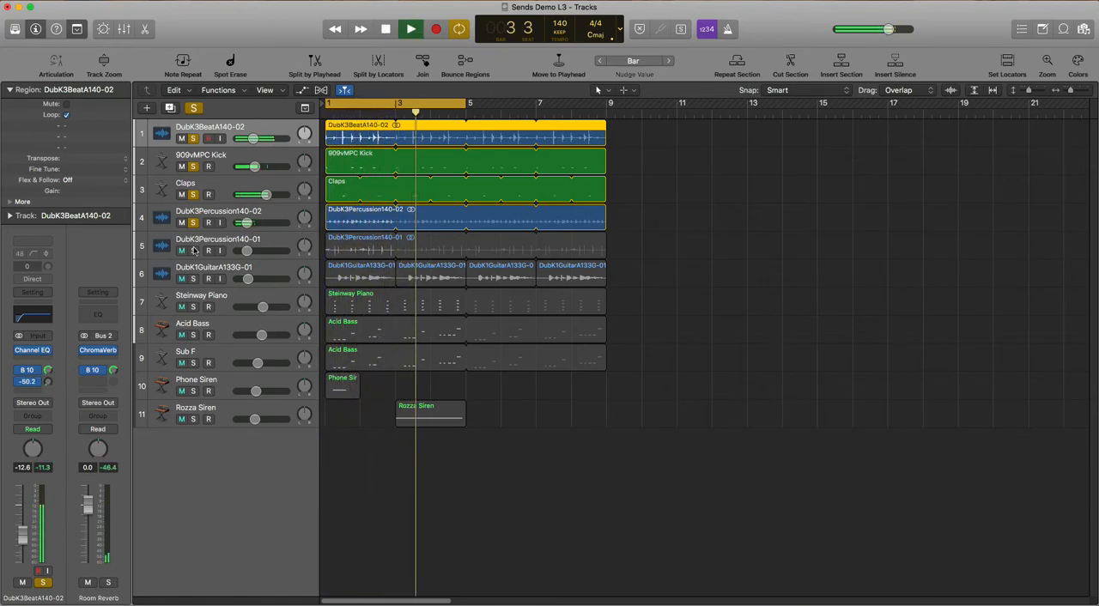
Add a Bus 2 send to the Room Reverb on the 909vMPC Kick track and raise it slightly during playback
click(230, 164)
key(space)
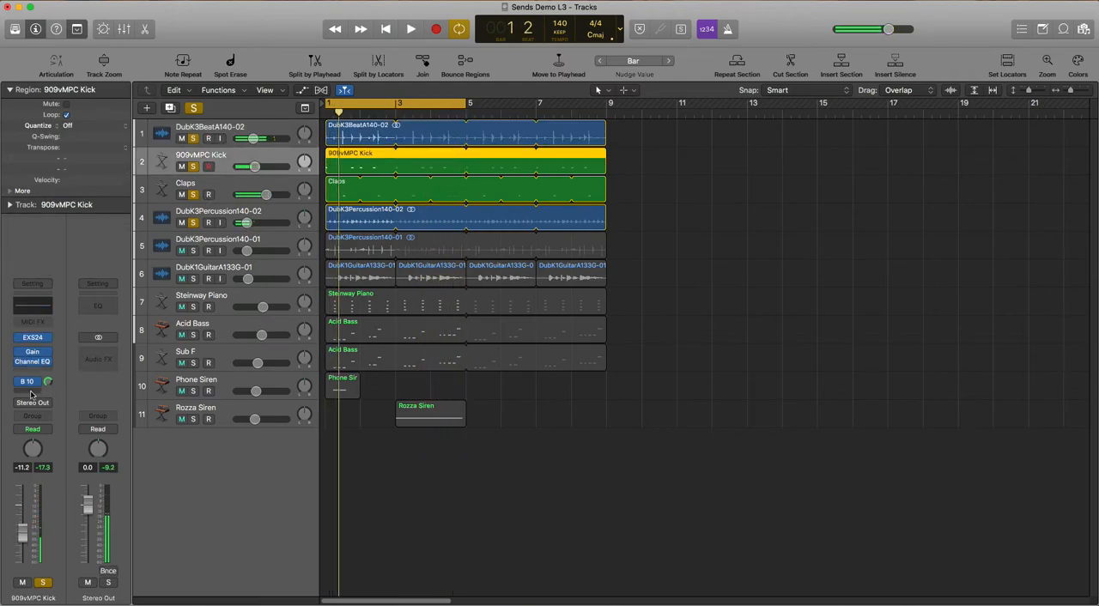
click(31, 394)
mouse_move(34, 407)
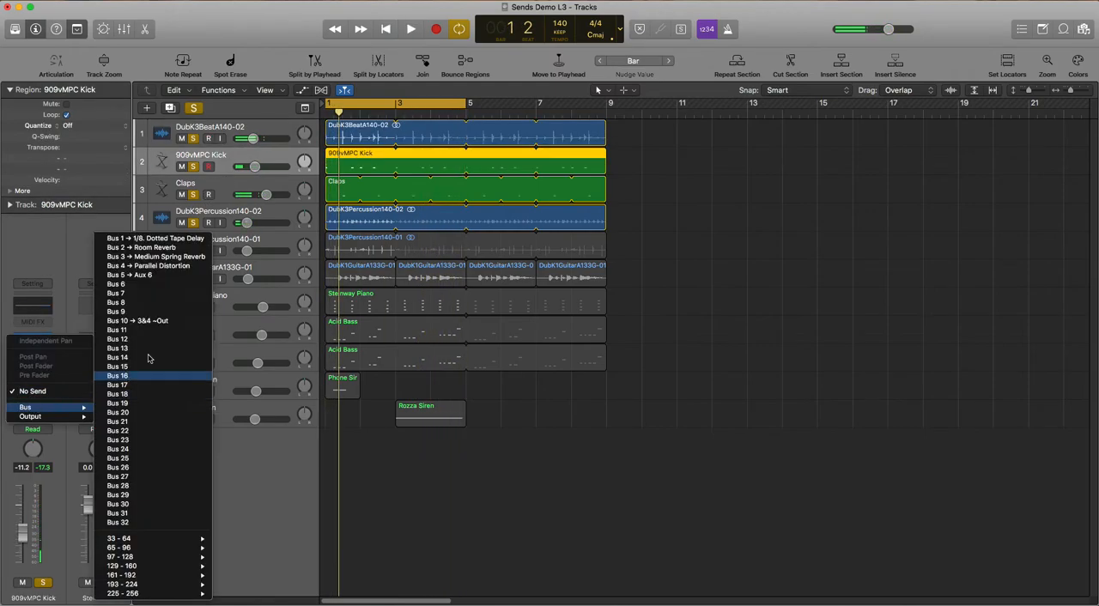
click(159, 247)
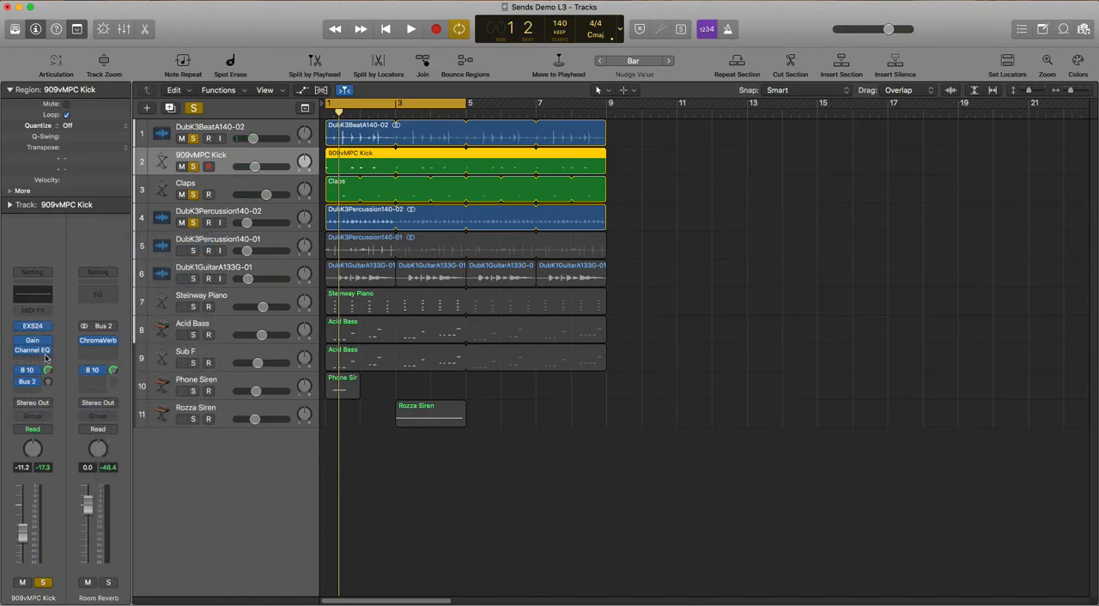
key(space)
drag(53, 381, 56, 380)
key(space)
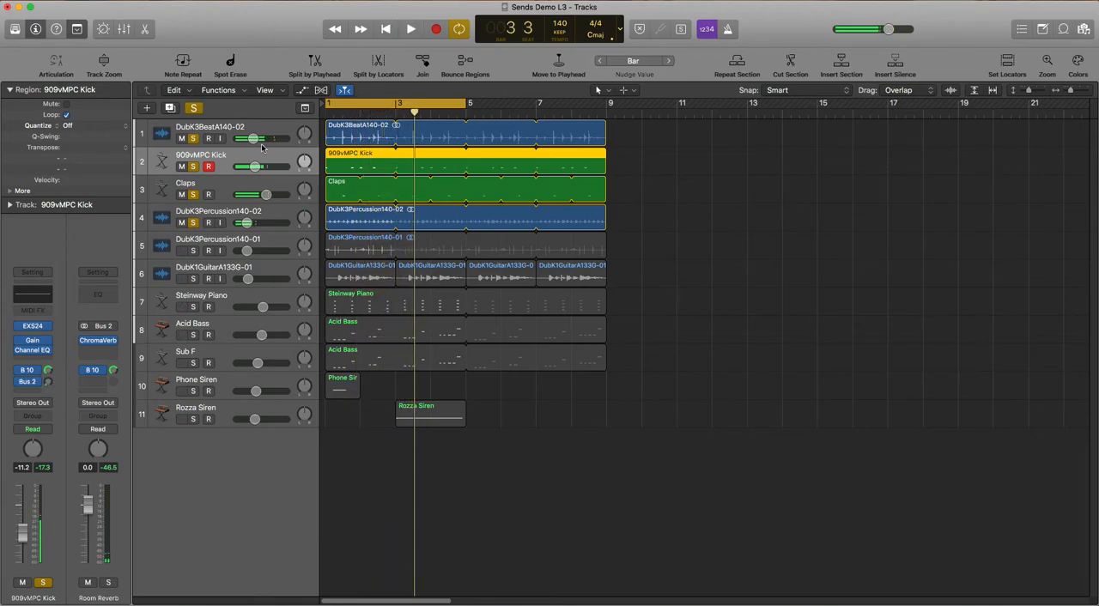
Add a Bus 3 send to the Medium Spring Reverb on the Claps track and raise it to about -12 dB during playback
click(208, 245)
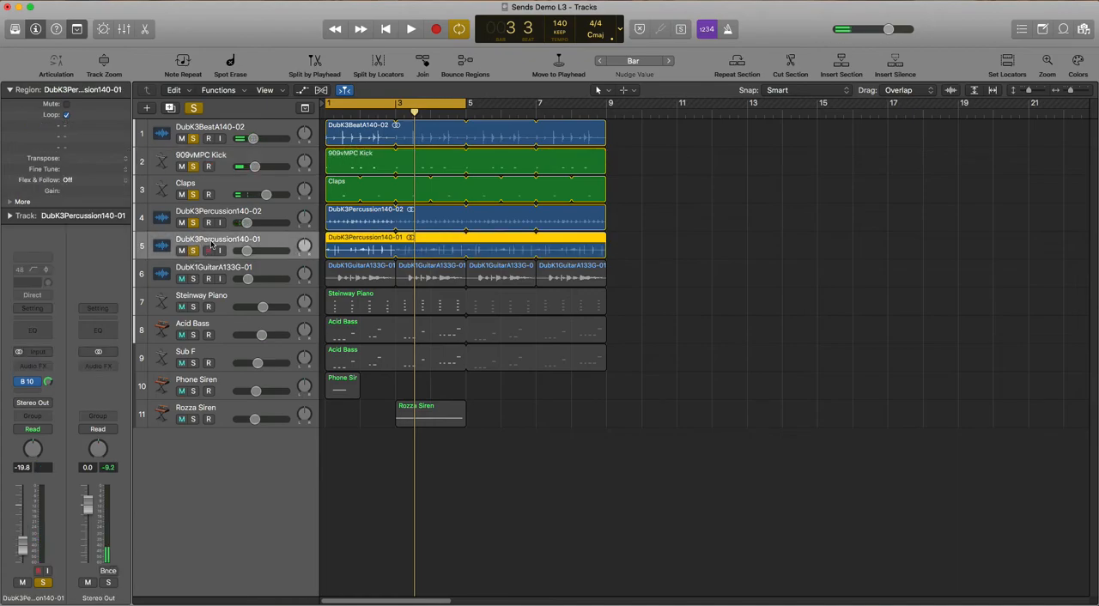
click(194, 250)
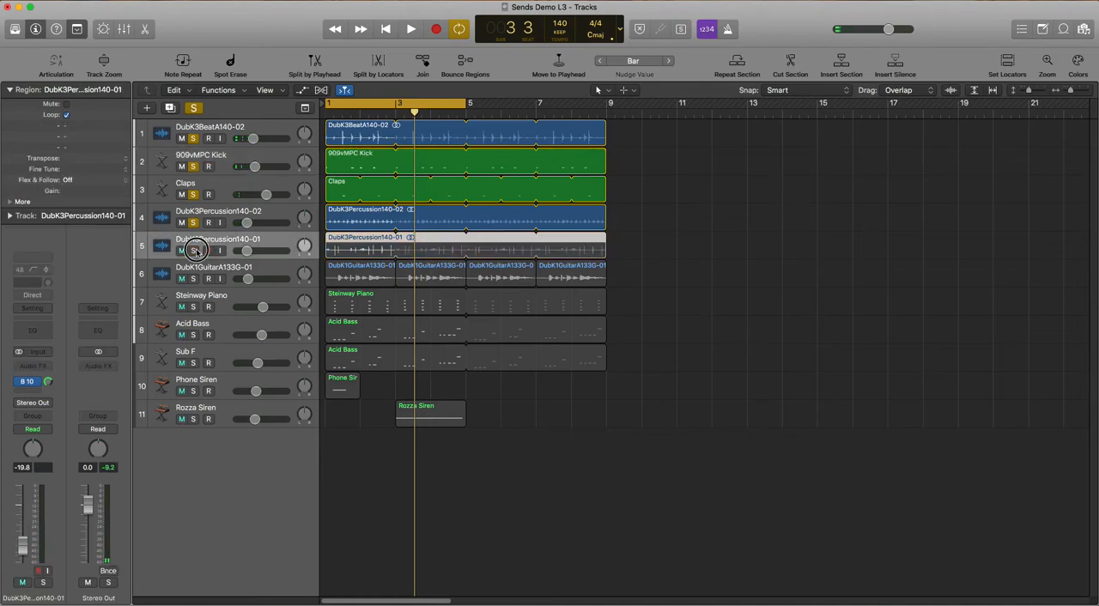
click(222, 185)
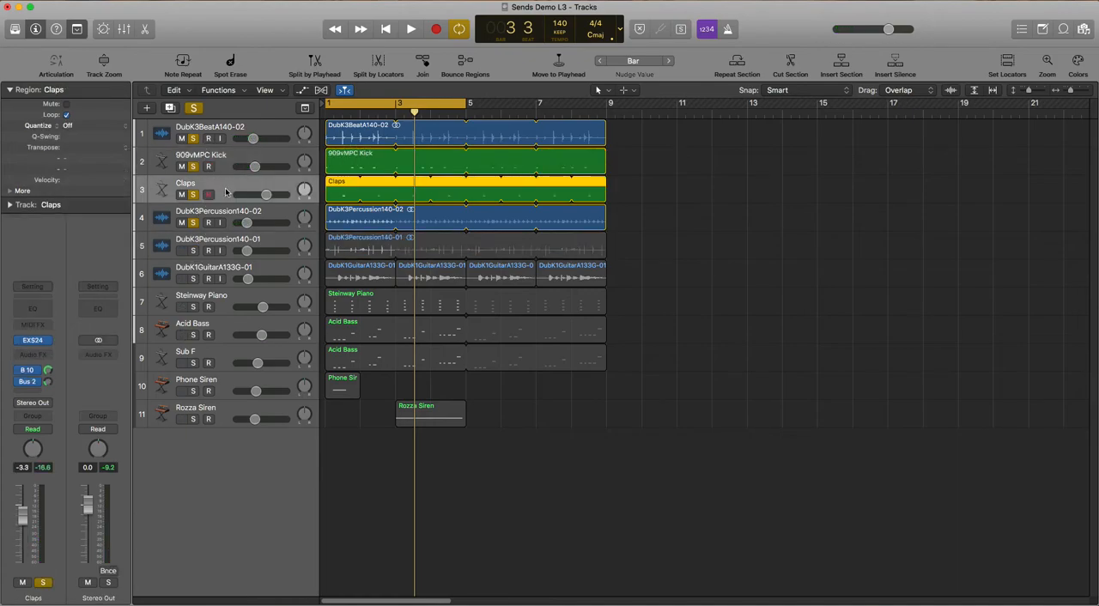
click(36, 391)
mouse_move(36, 409)
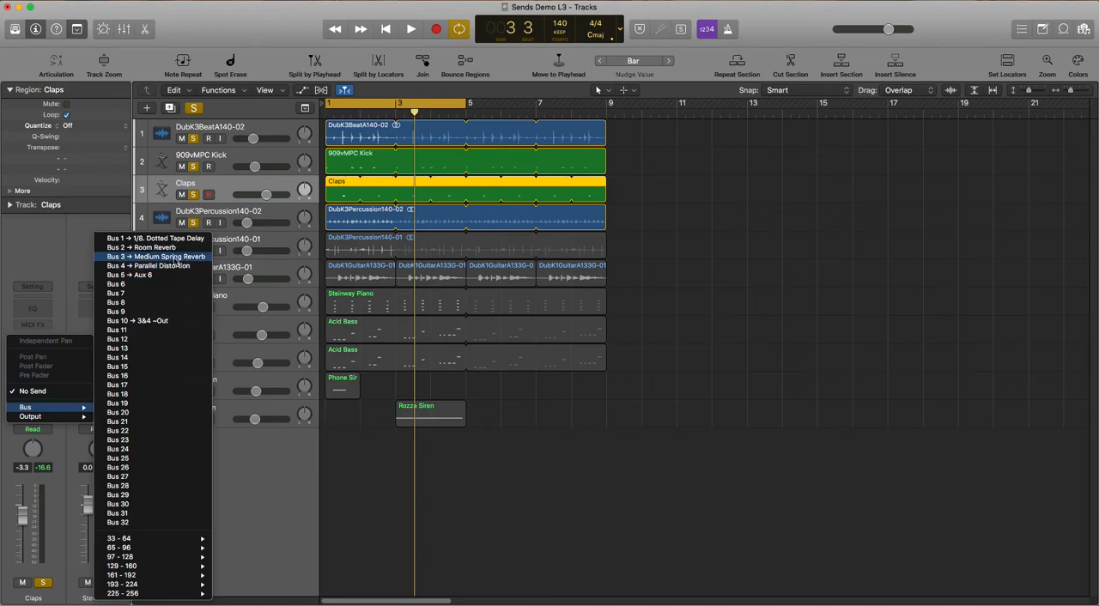
click(174, 256)
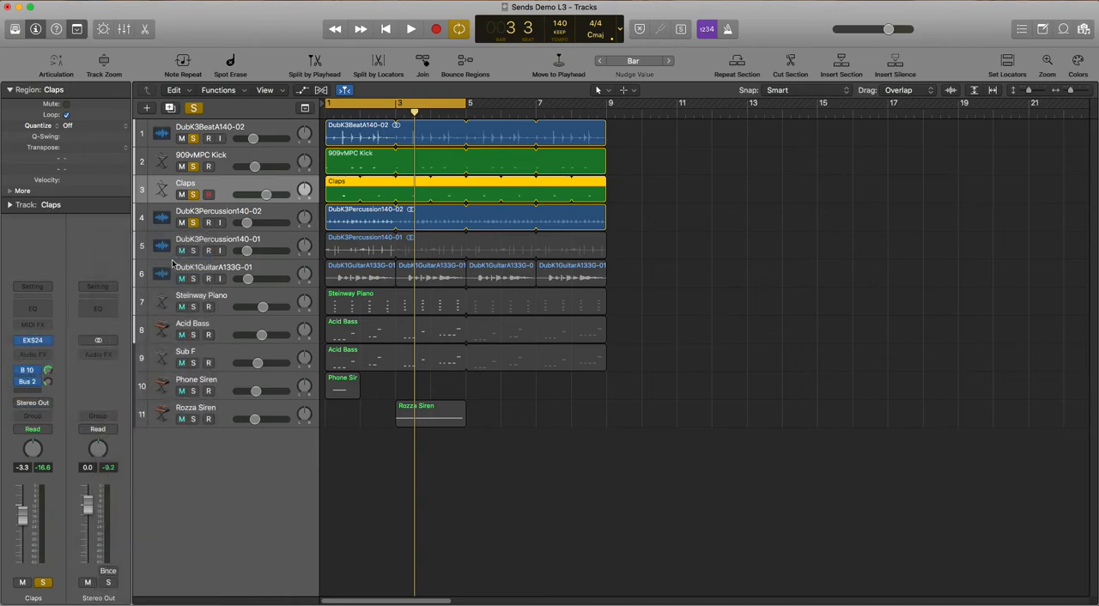
key(space)
drag(49, 382, 53, 346)
drag(48, 387, 48, 384)
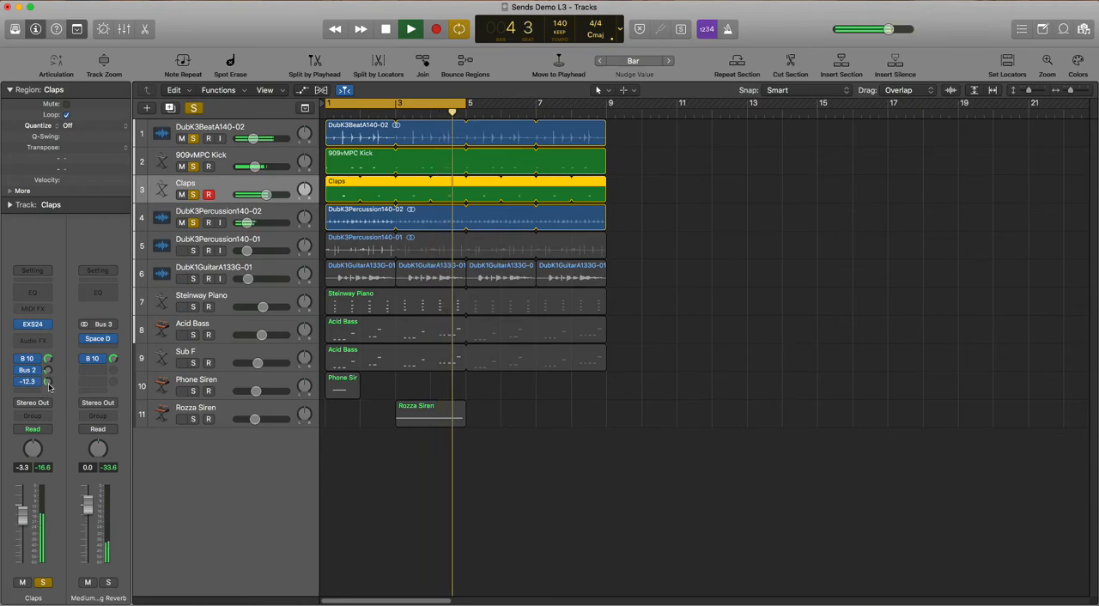
key(space)
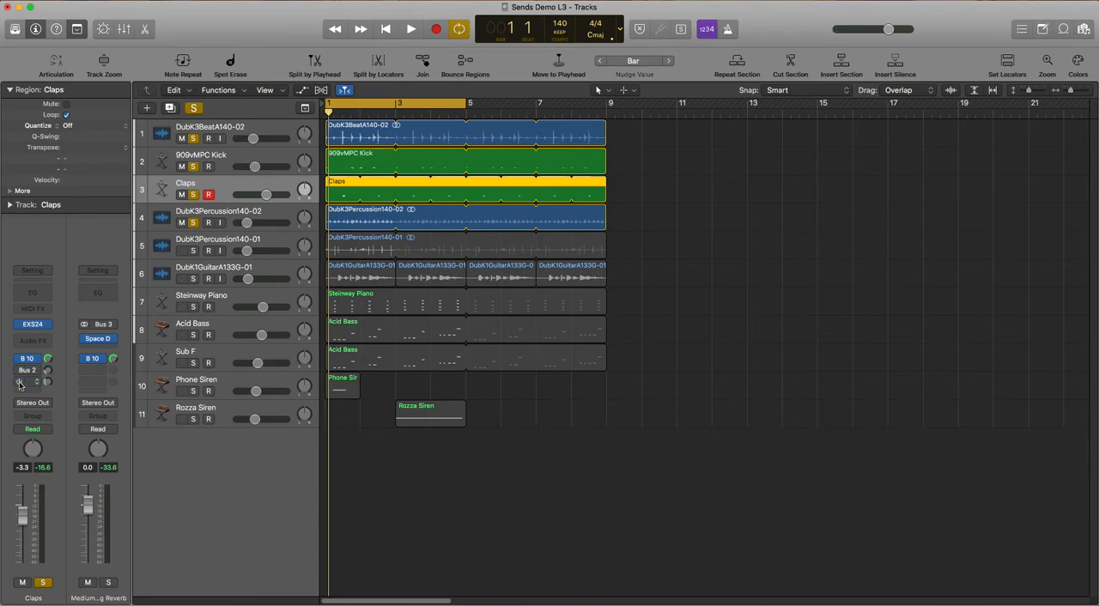
Turn the Claps track's Bus 3 send back on and set its level to about -20 dB during playback
key(space)
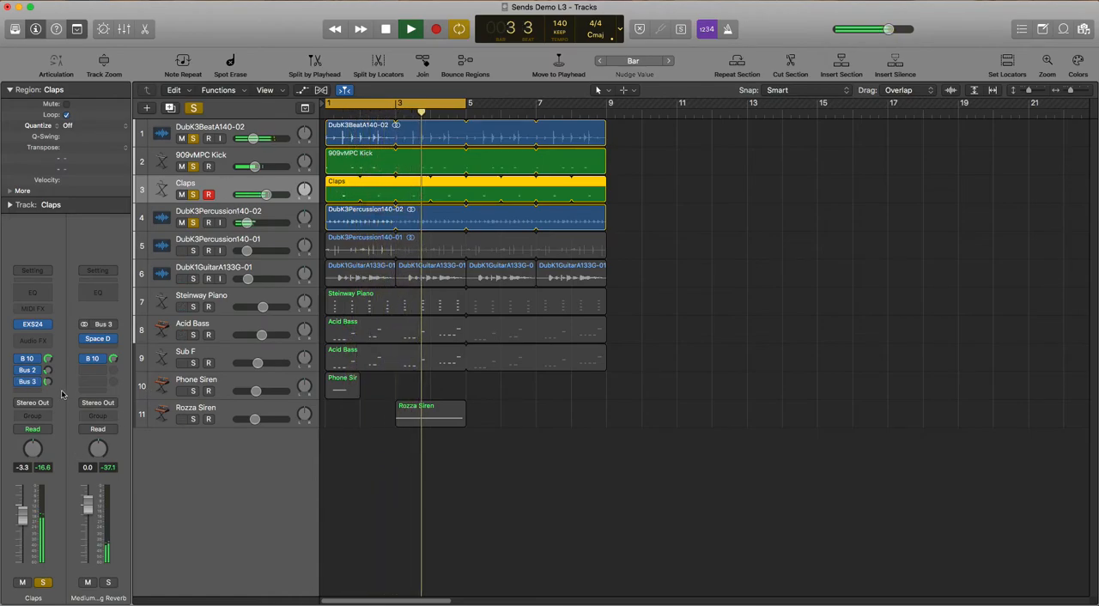
mouse_move(47, 390)
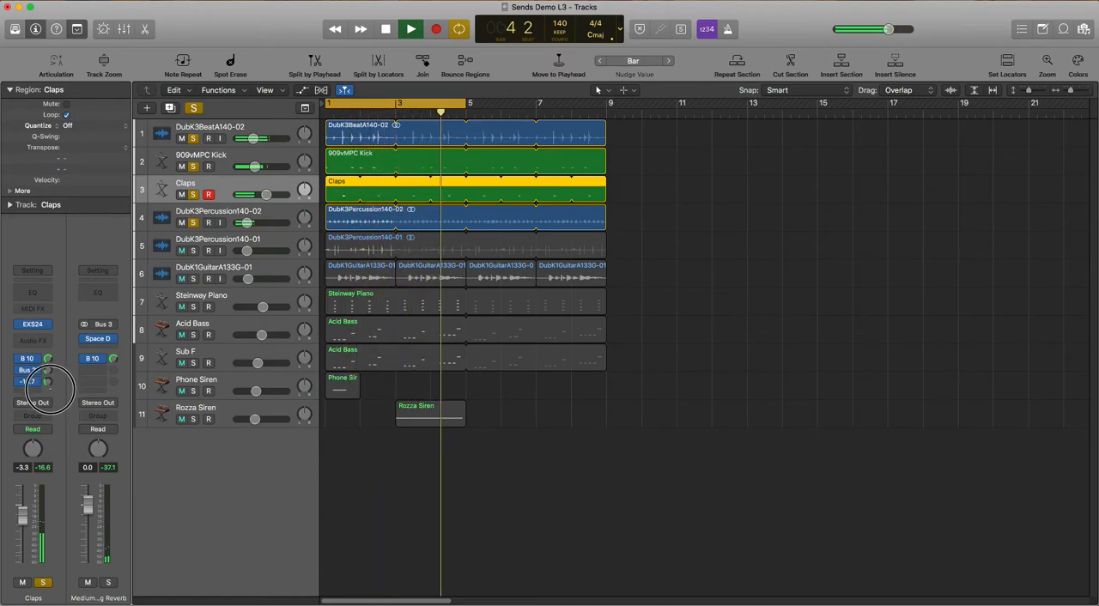
click(47, 370)
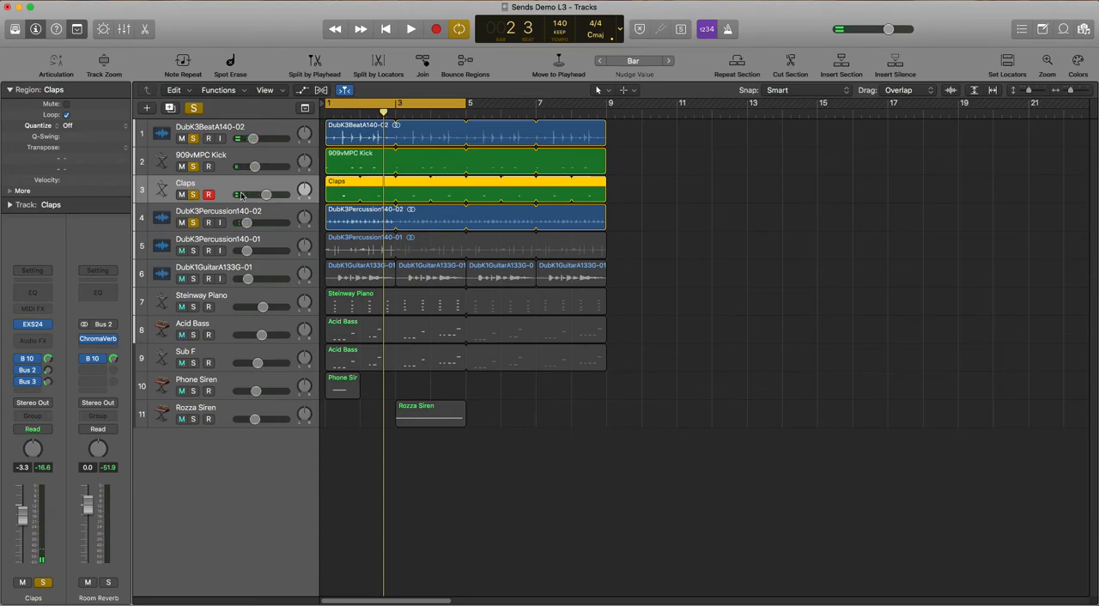
Solo DubK3Percussion140-01, add a Bus 2 send to the Room Reverb and raise it slightly during playback
click(192, 250)
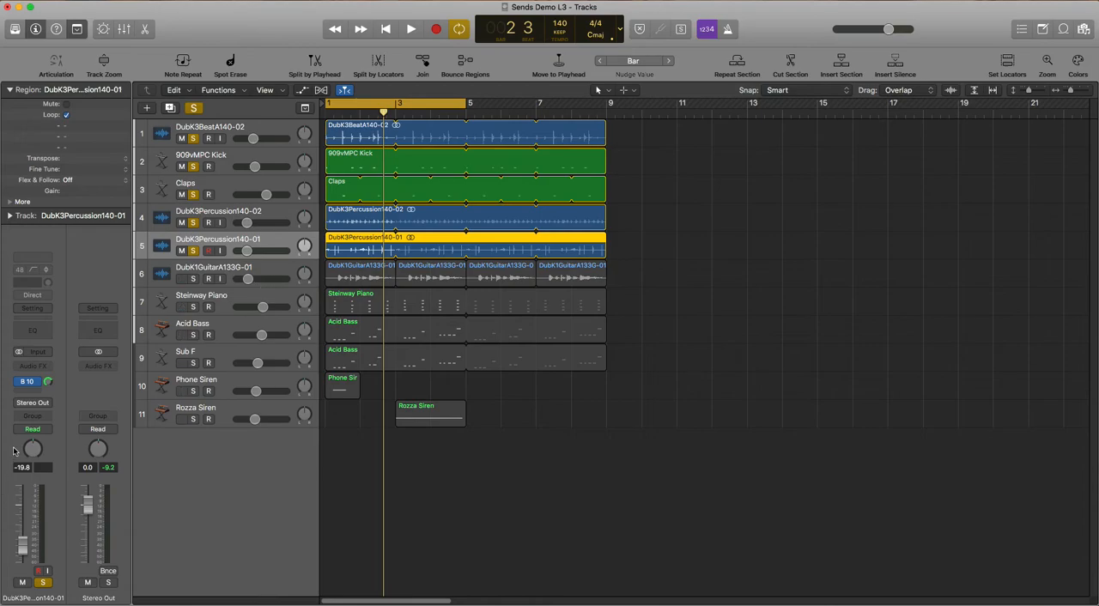
click(30, 396)
mouse_move(51, 407)
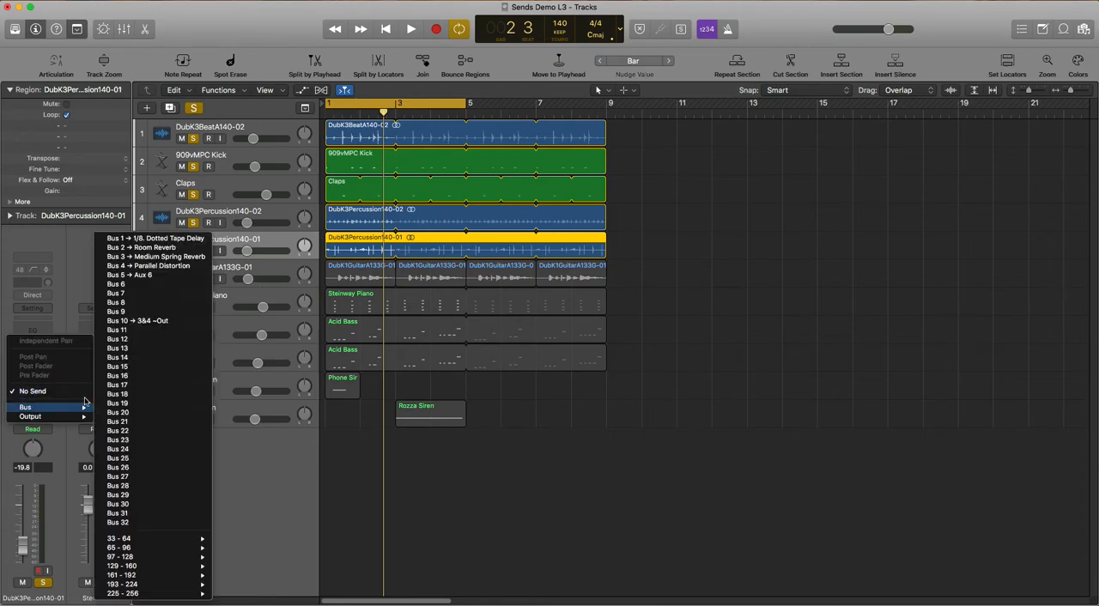
click(145, 247)
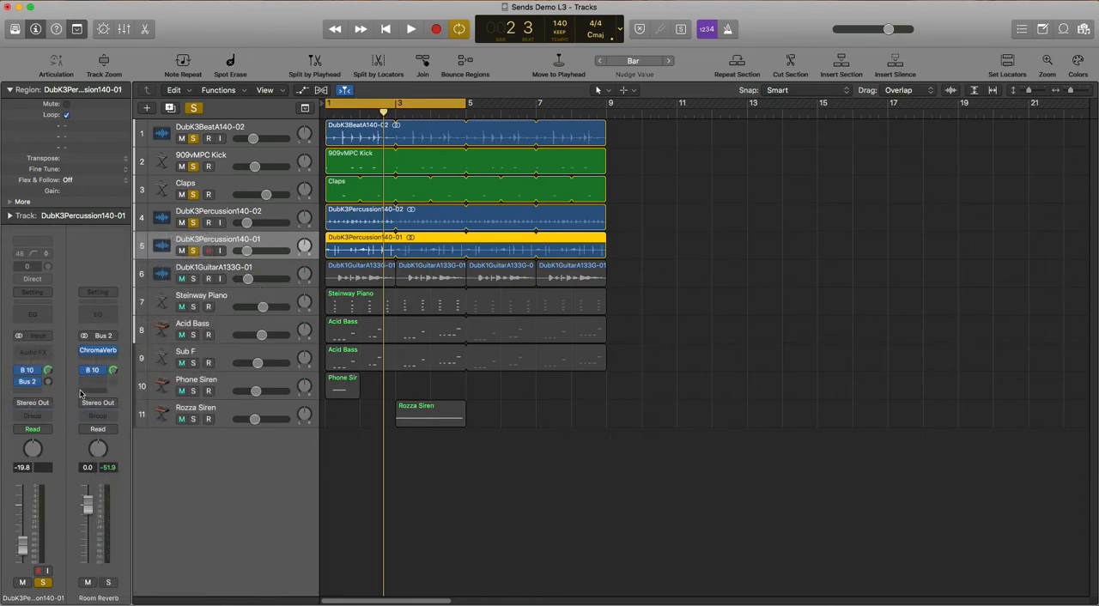
key(space)
drag(49, 382, 50, 374)
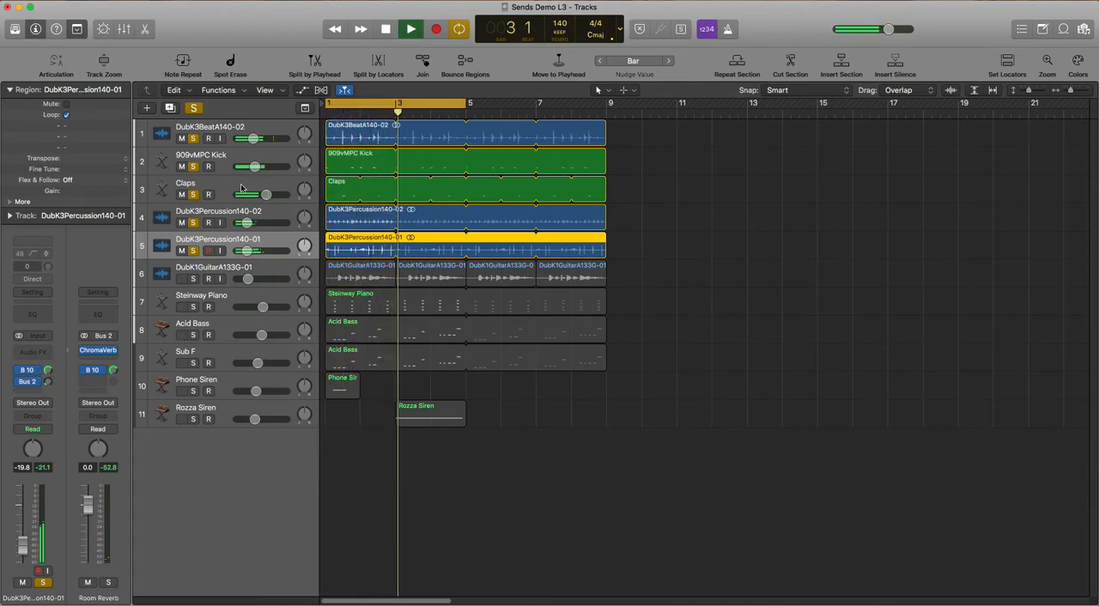
Solo DubK1GuitarA133G-01 and add a Bus 2 send to the Room Reverb, raising it to about -28 dB during playback
click(193, 279)
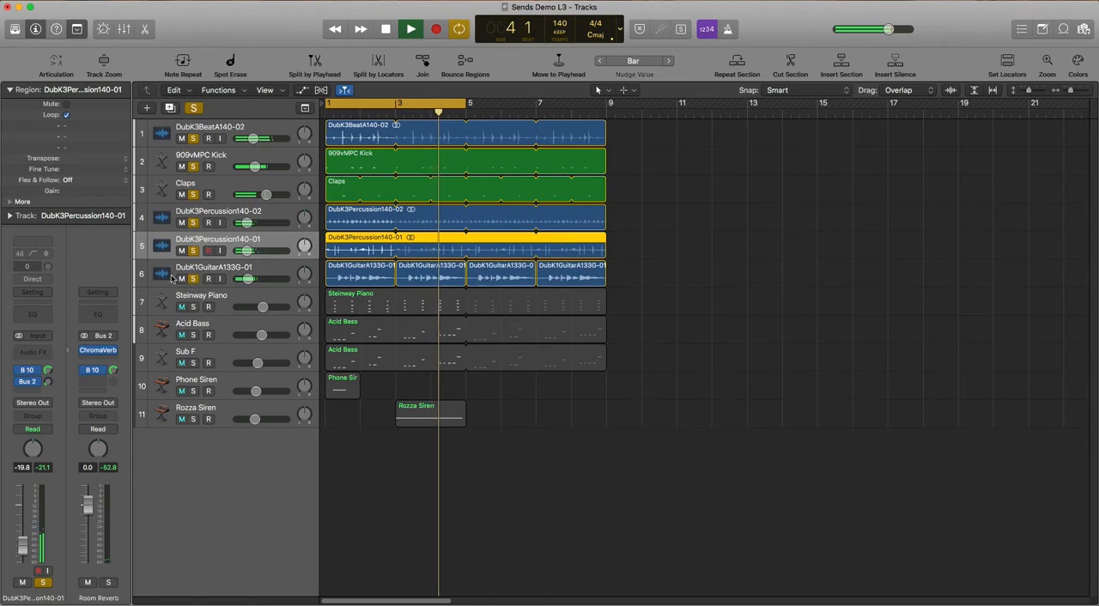
click(190, 287)
click(32, 385)
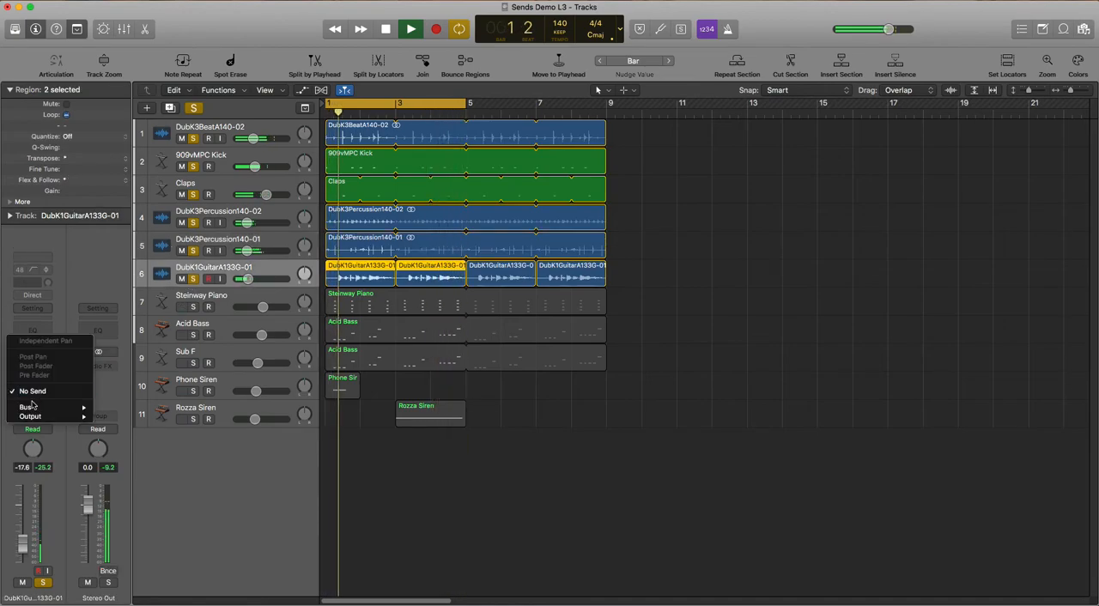
mouse_move(30, 407)
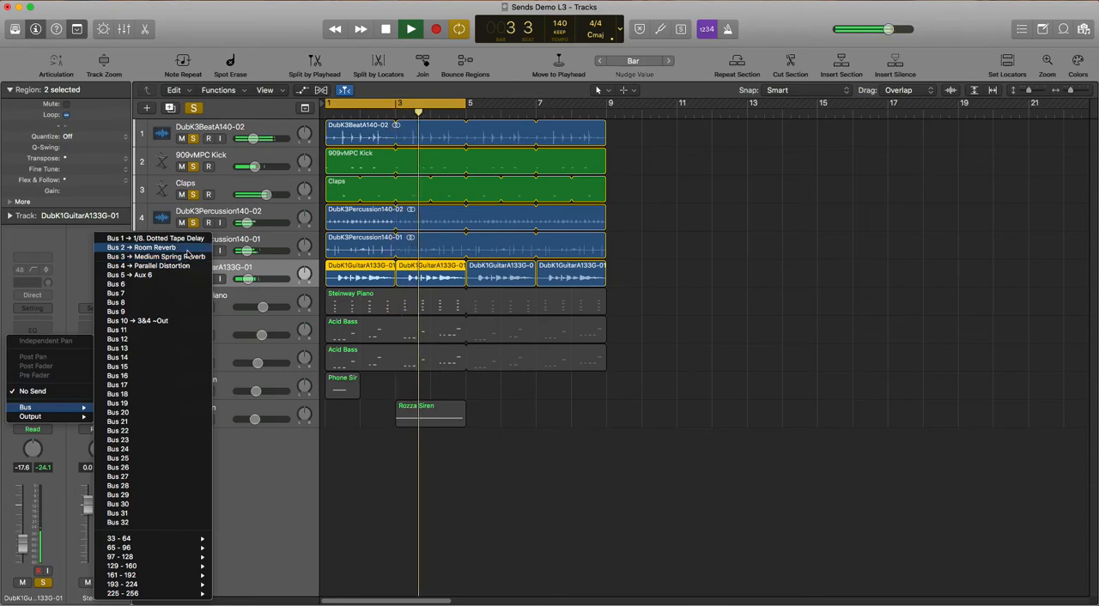
click(154, 247)
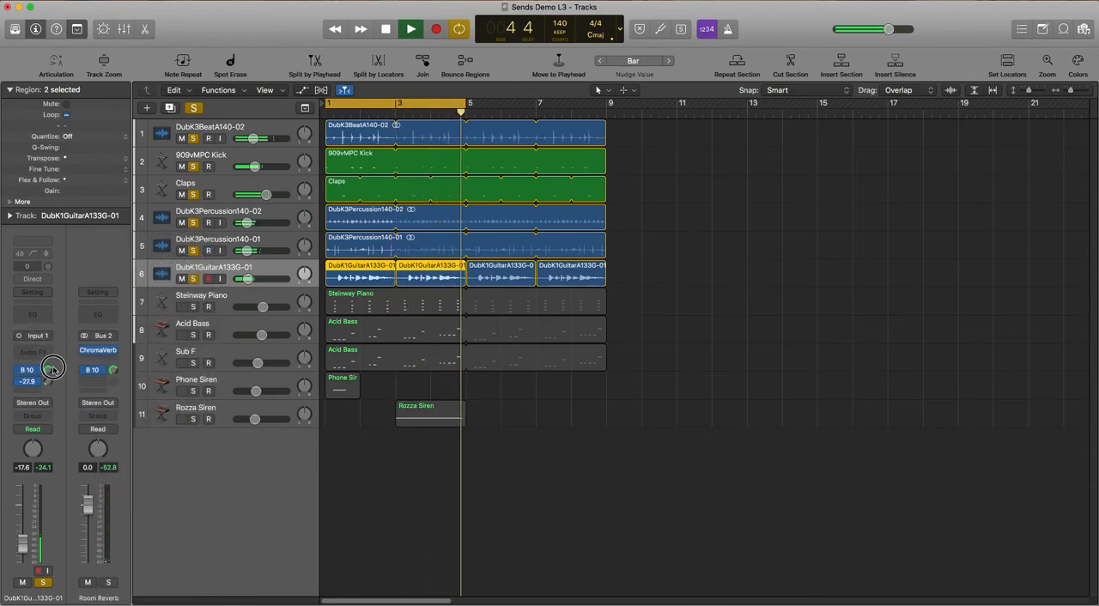
drag(49, 383, 49, 384)
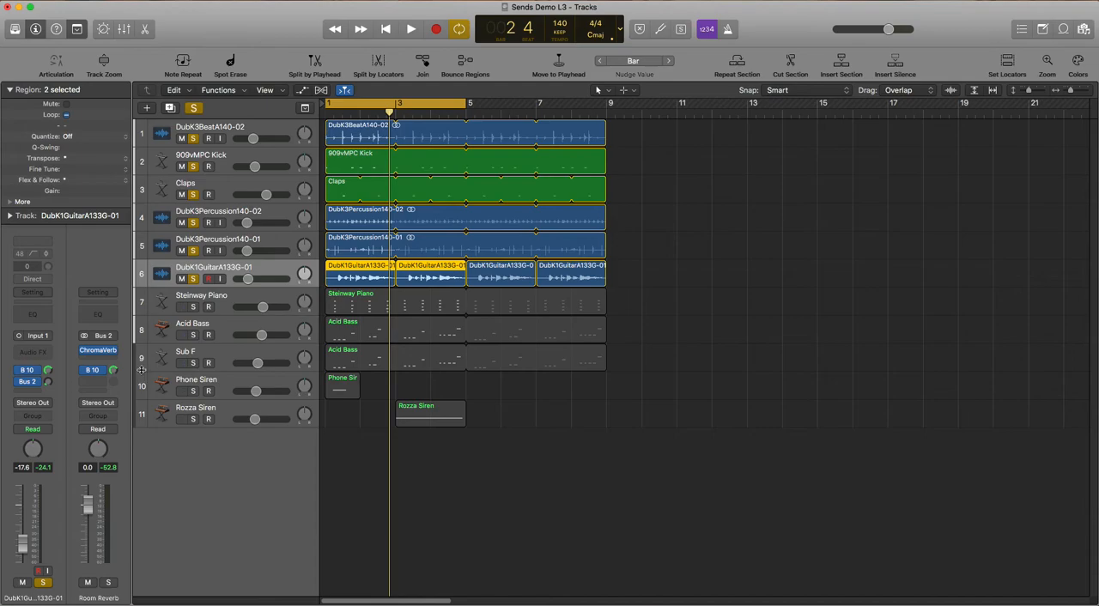
Play the soloed tracks and compare DubK1GuitarA133G-01 with its Bus 2 send bypassed and enabled
click(229, 302)
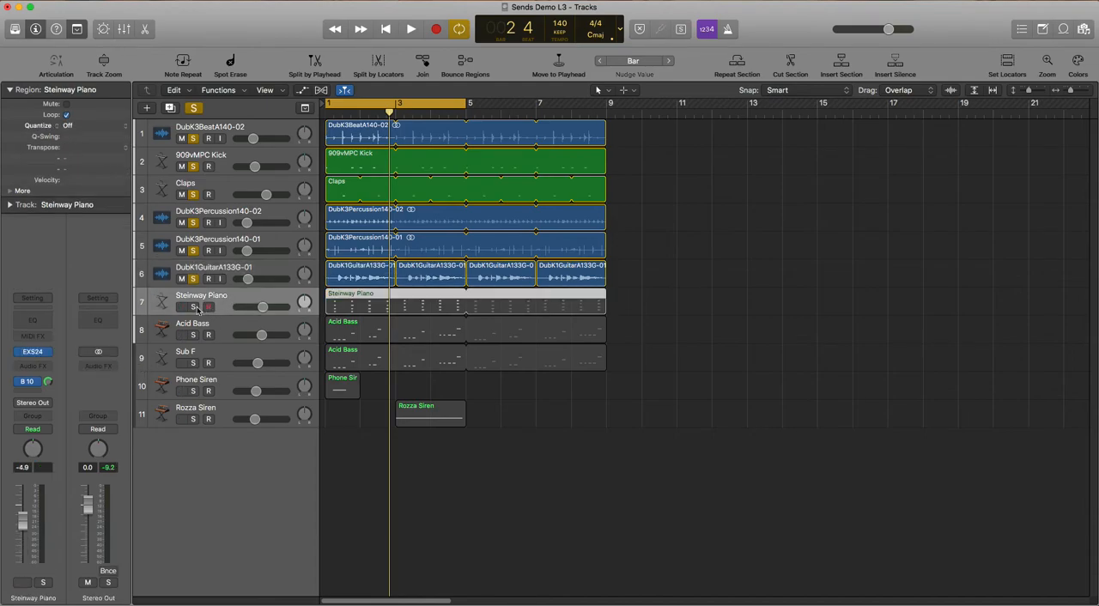
click(238, 273)
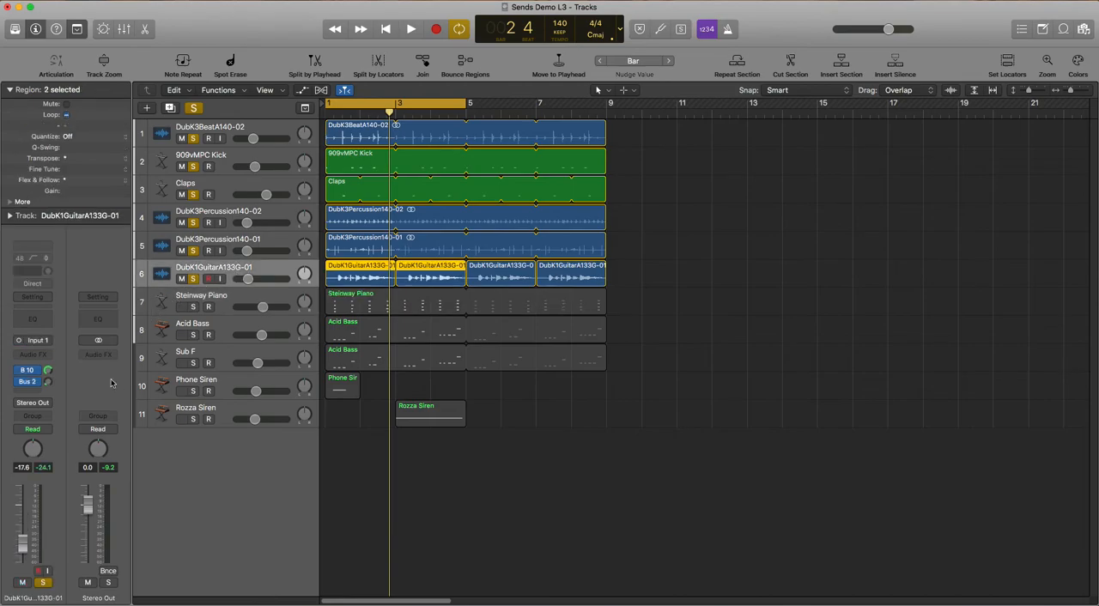
key(space)
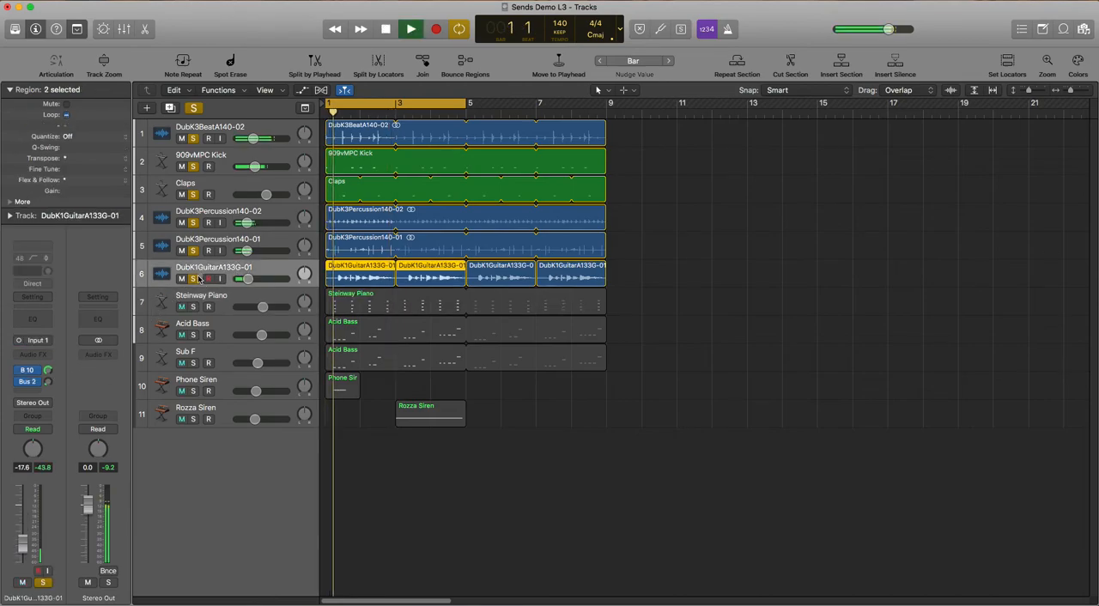
key(space)
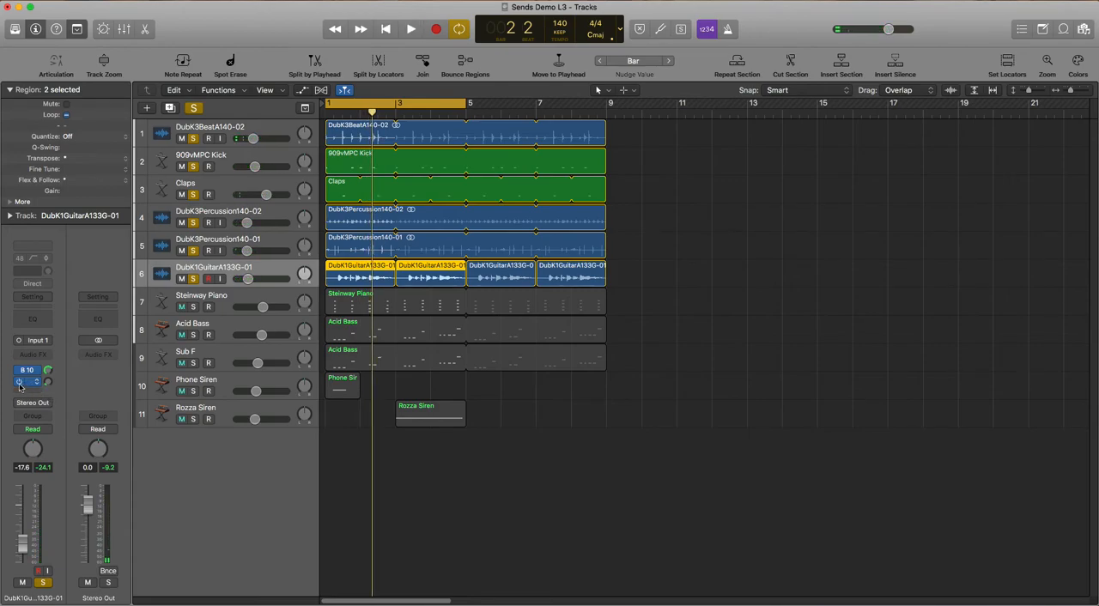
key(space)
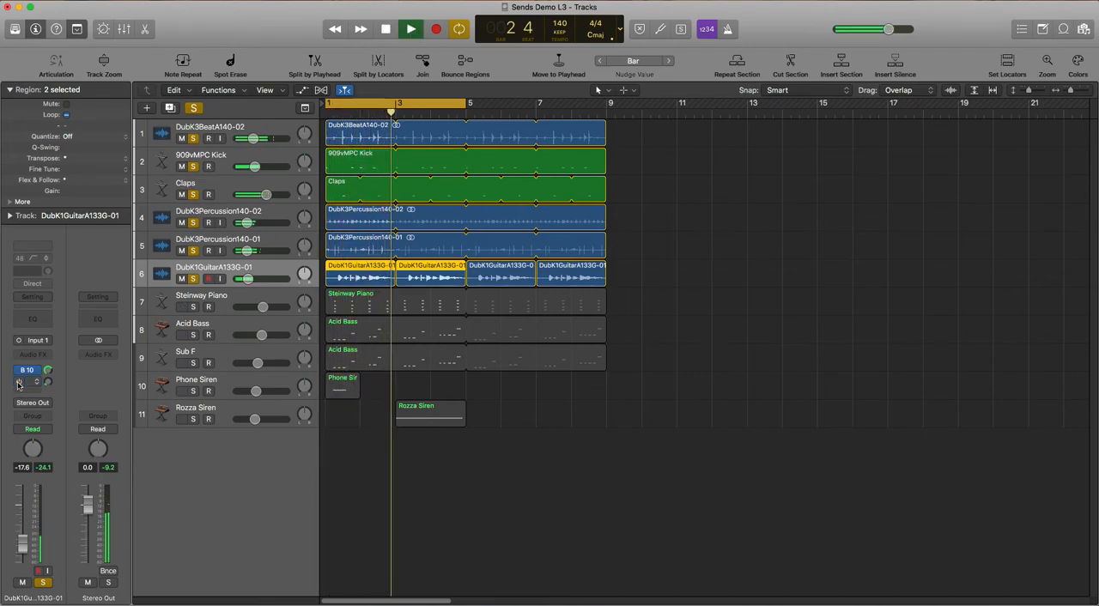
click(19, 384)
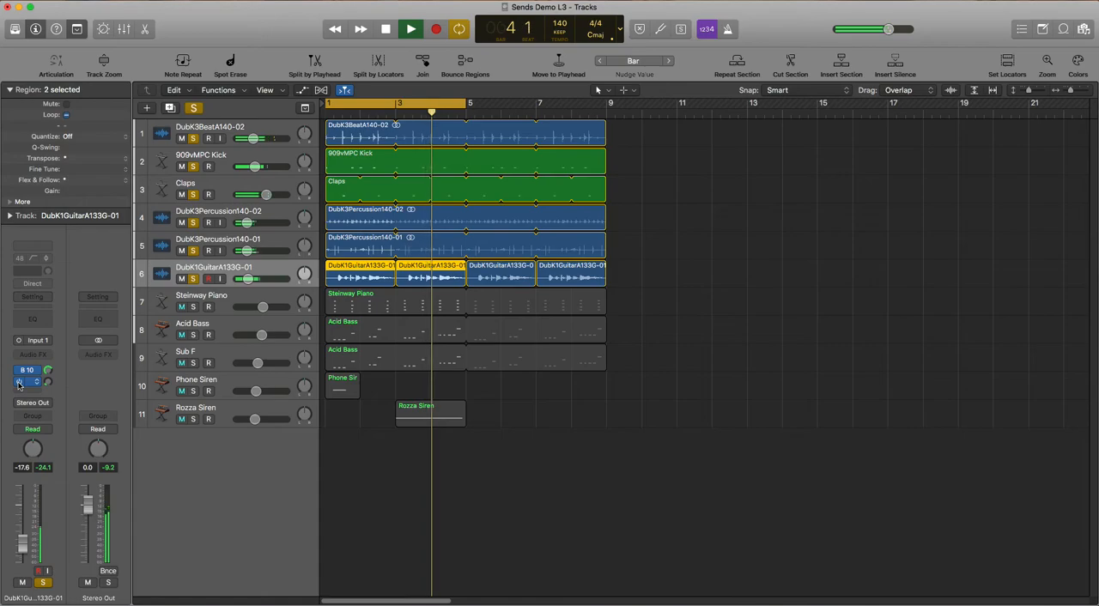
key(space)
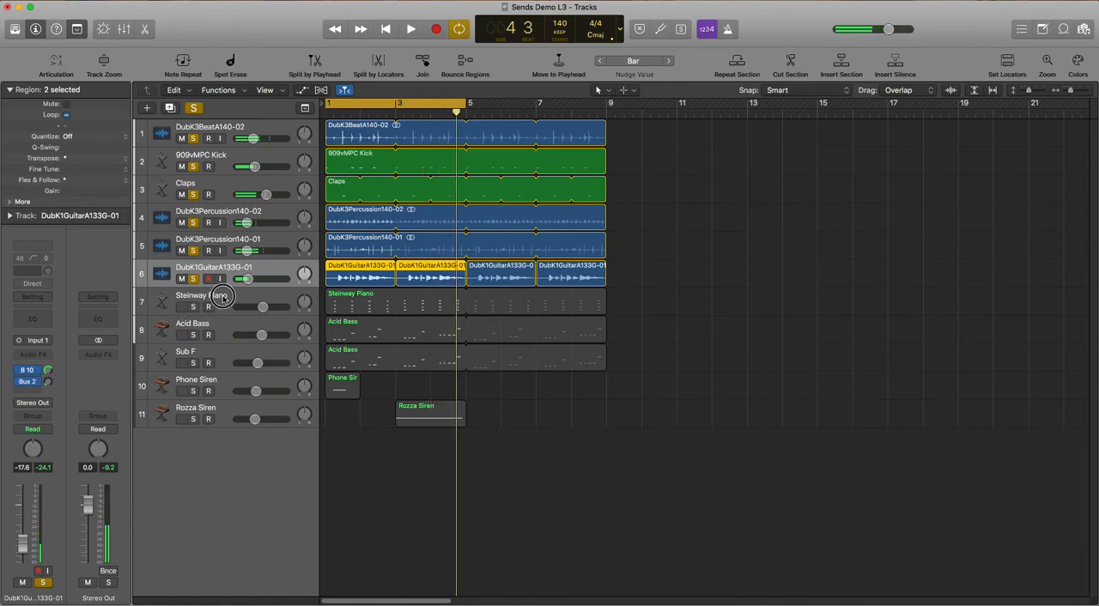
Clear all solos, then solo tracks 1 to 6 together with Steinway Piano and select the Steinway Piano track
click(222, 297)
click(195, 108)
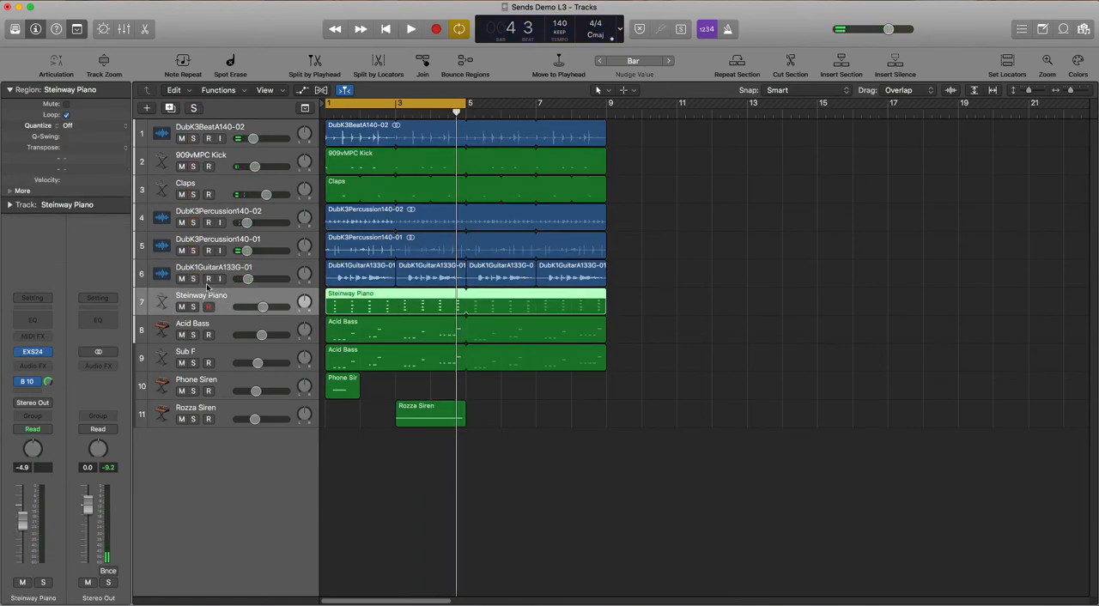
click(196, 135)
click(194, 138)
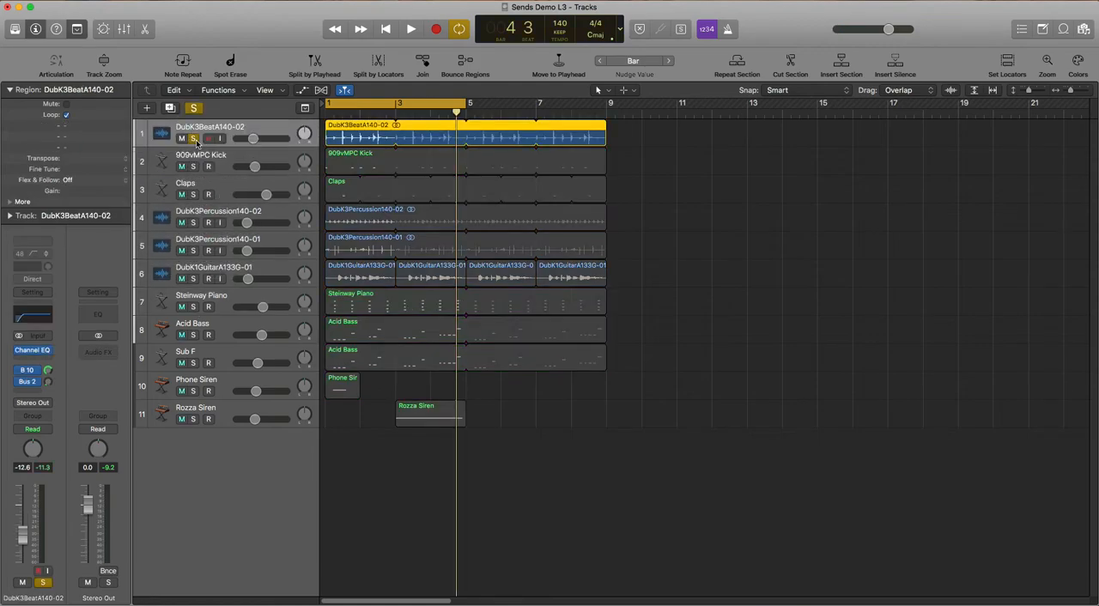
click(193, 166)
click(193, 194)
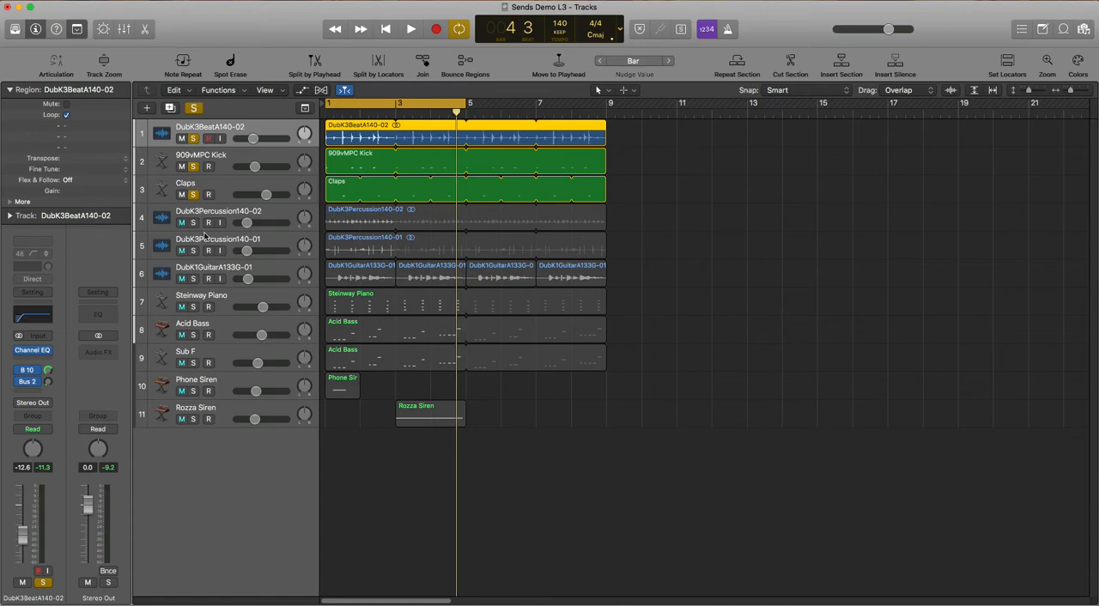
click(194, 223)
click(194, 250)
click(193, 278)
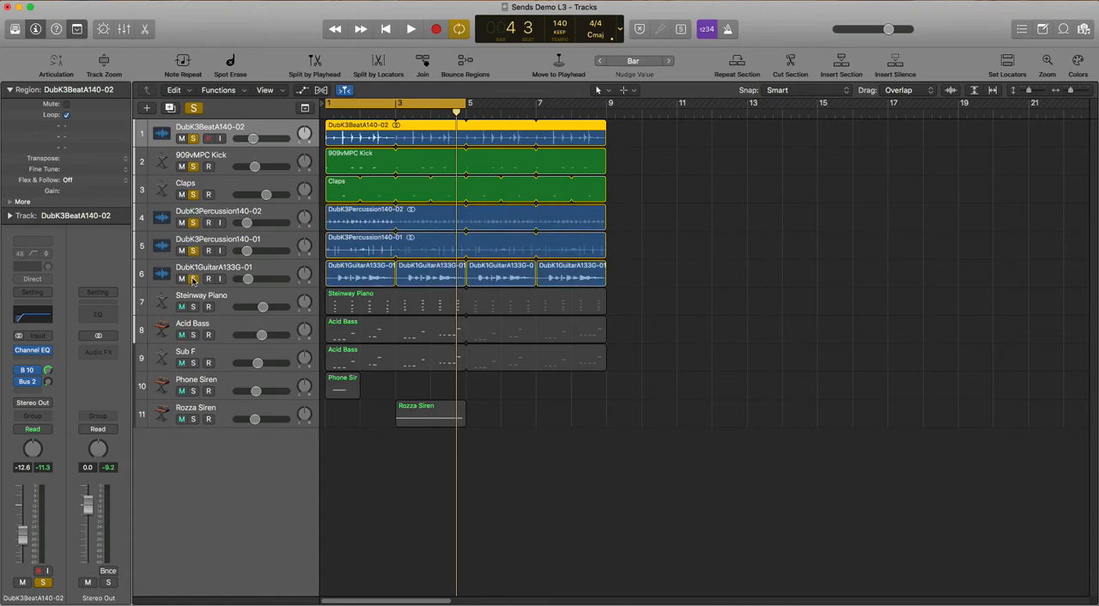
click(193, 306)
click(219, 308)
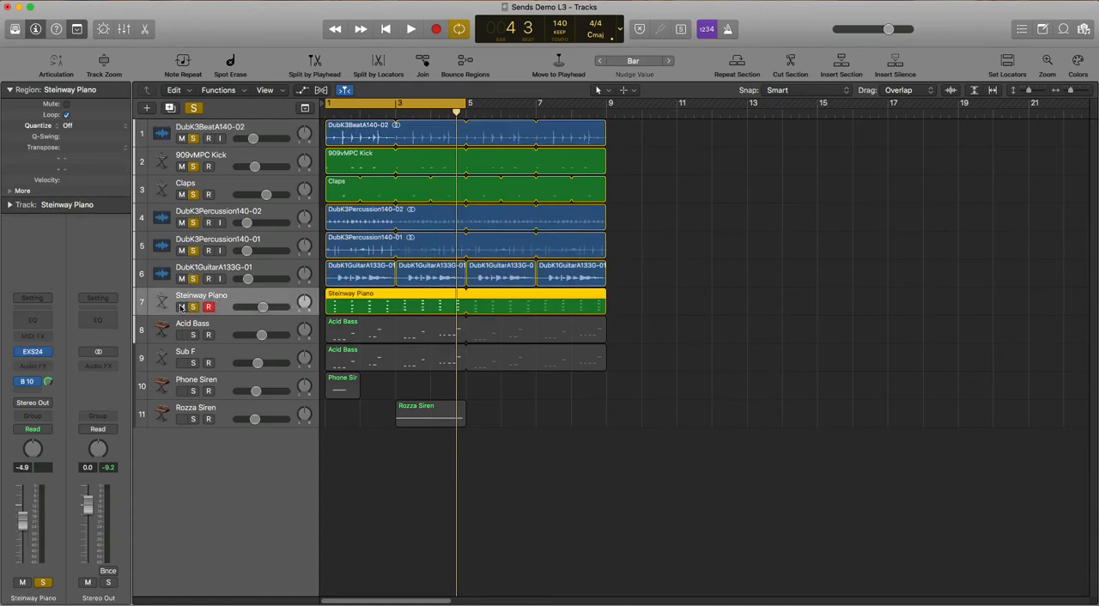
Add a Bus 3 send to the Medium Spring Reverb on the Steinway Piano track and raise its level during playback
key(space)
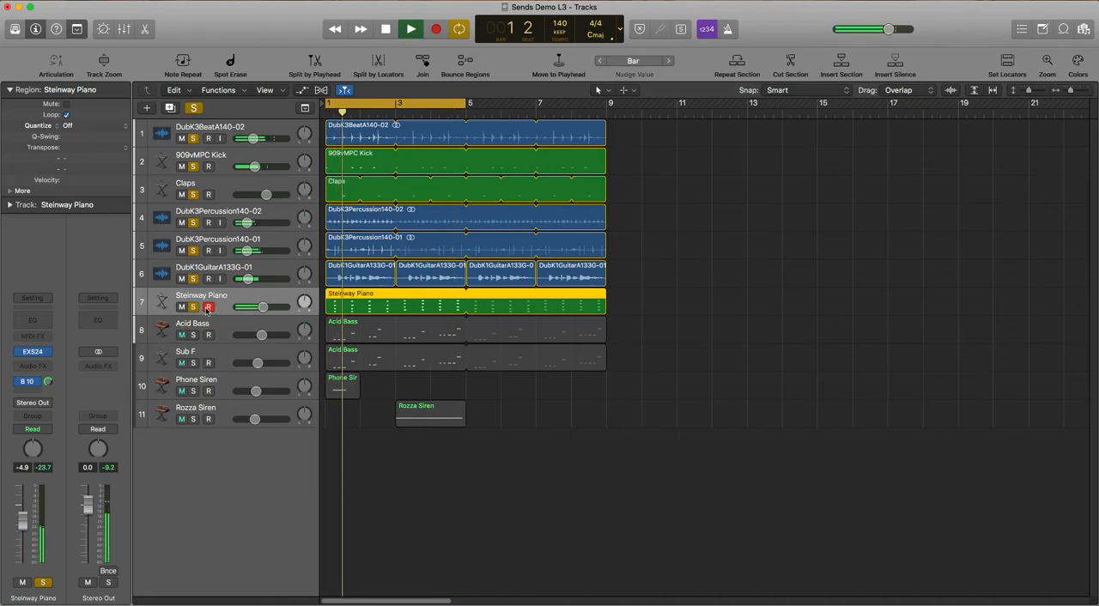
key(space)
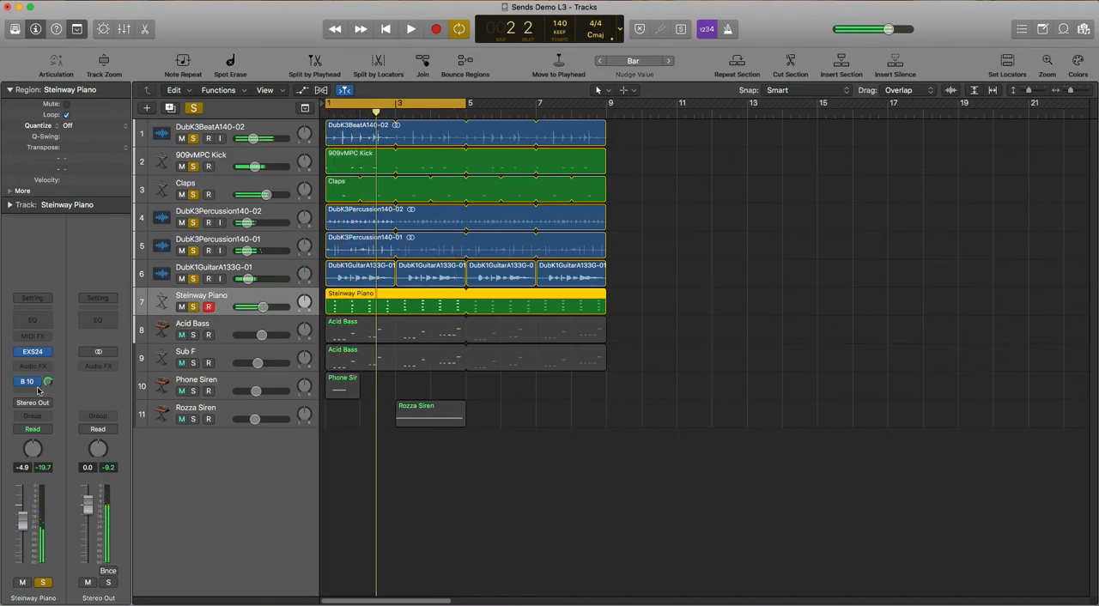
click(32, 392)
mouse_move(32, 408)
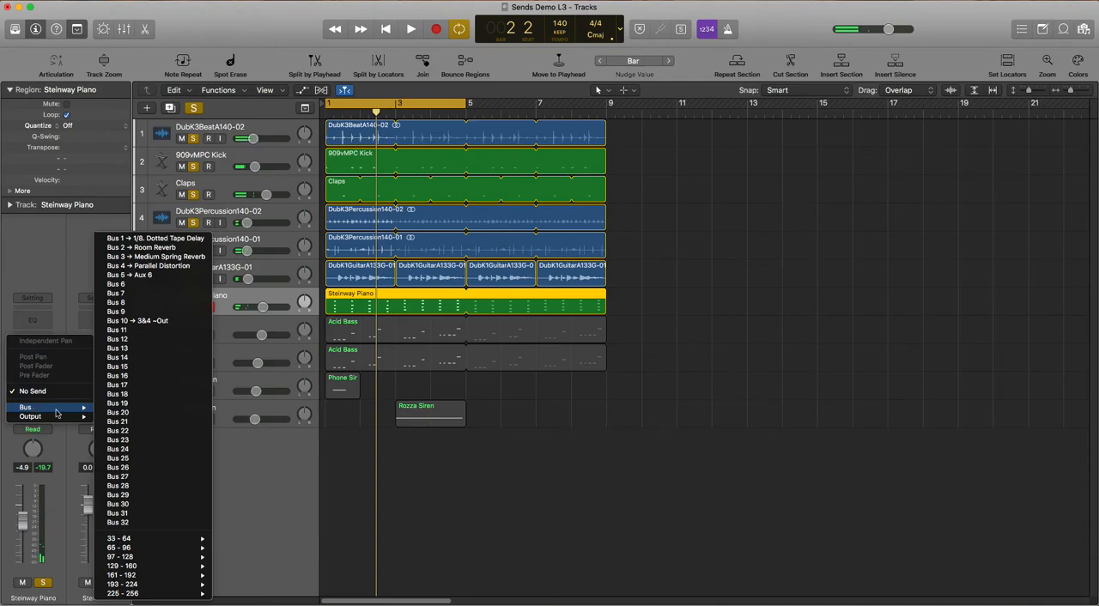
click(171, 257)
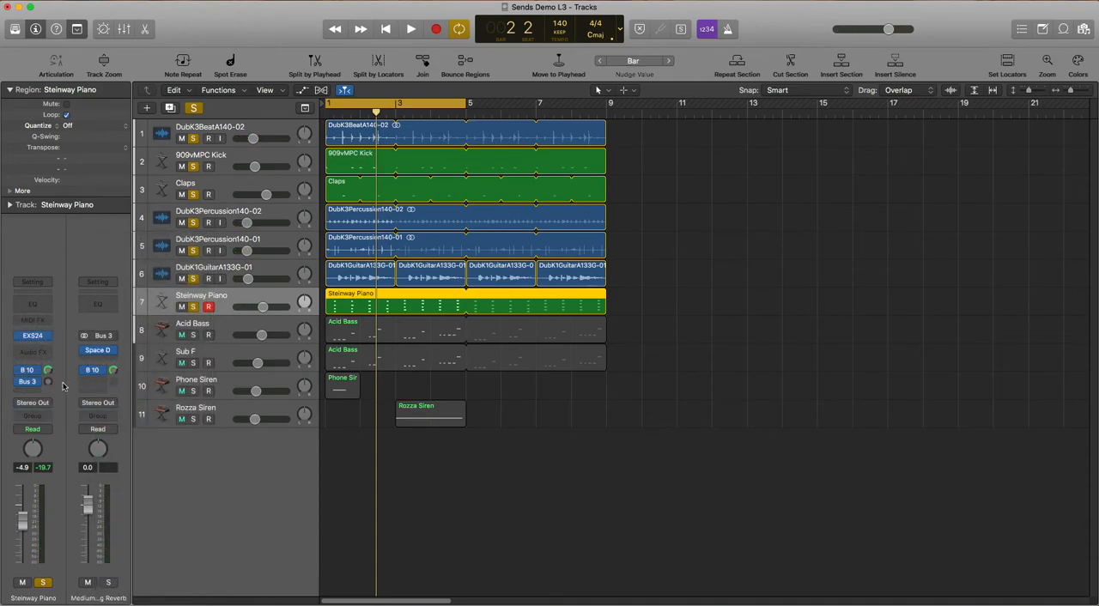
key(space)
drag(56, 359, 50, 383)
key(space)
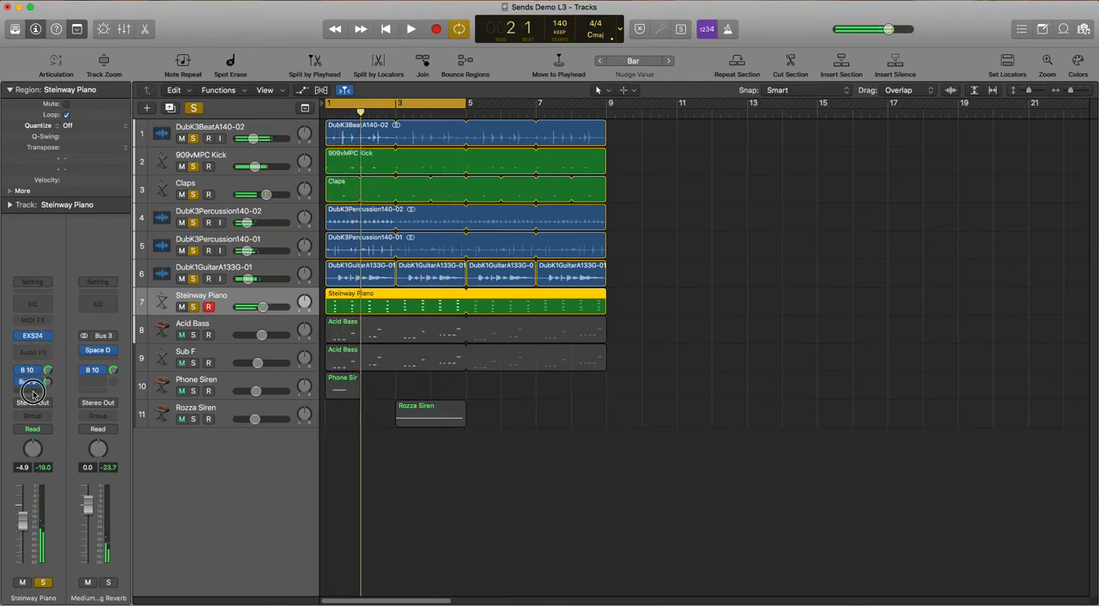
Add a Bus 1 send to the 1/8 Dotted Tape Delay on the Steinway Piano track and raise its level during playback
click(30, 382)
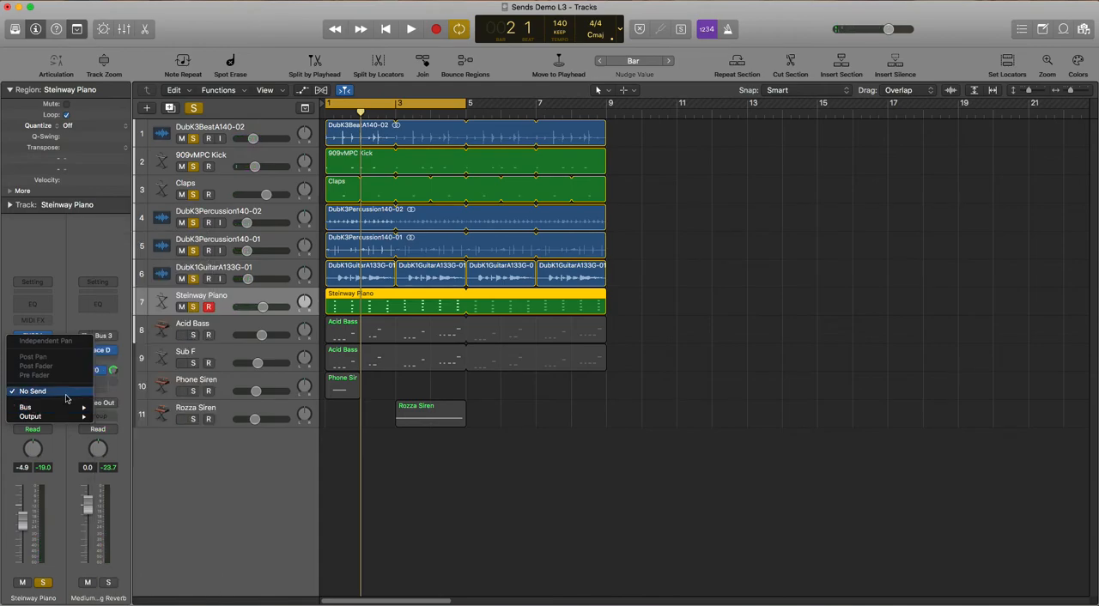
mouse_move(67, 407)
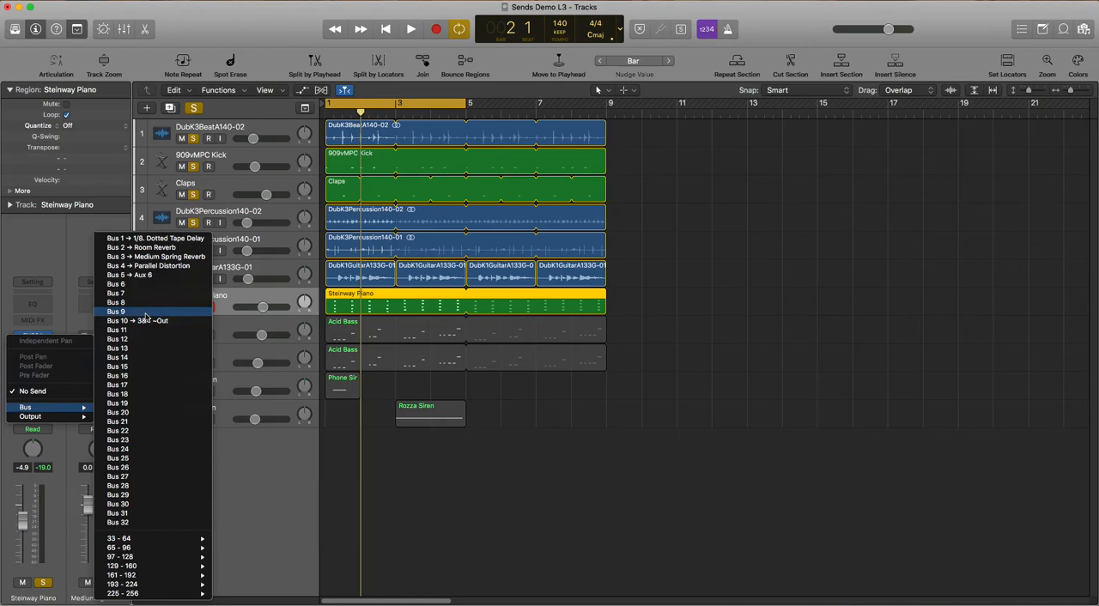
click(171, 239)
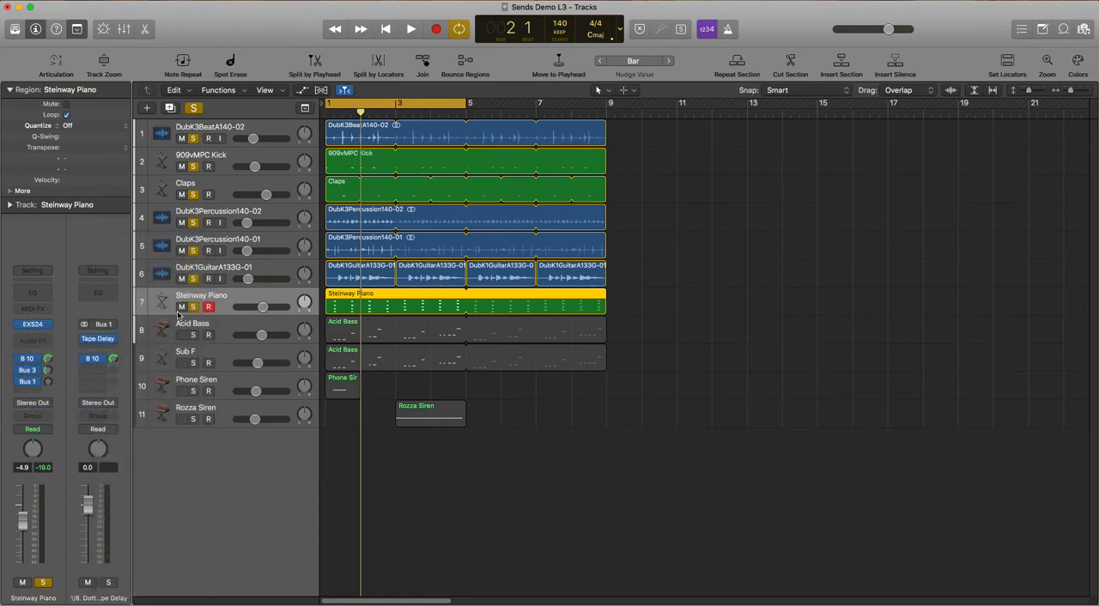
key(space)
mouse_move(48, 381)
mouse_down()
mouse_move(53, 352)
mouse_move(48, 392)
mouse_up()
key(space)
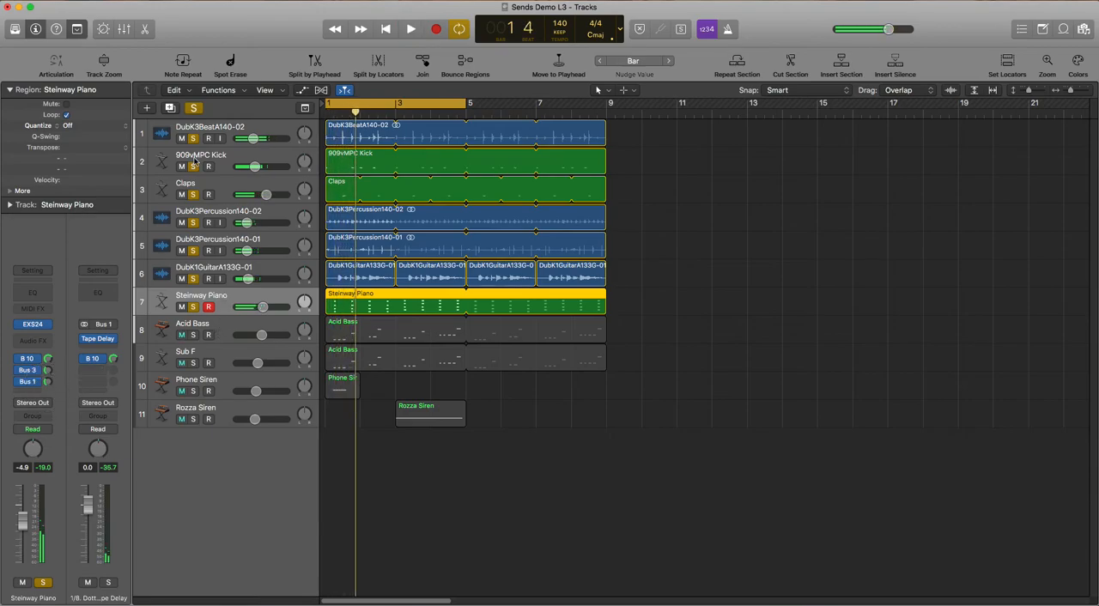
Clear all solos, extend the cycle range to bar 9 and play the full mix
click(194, 109)
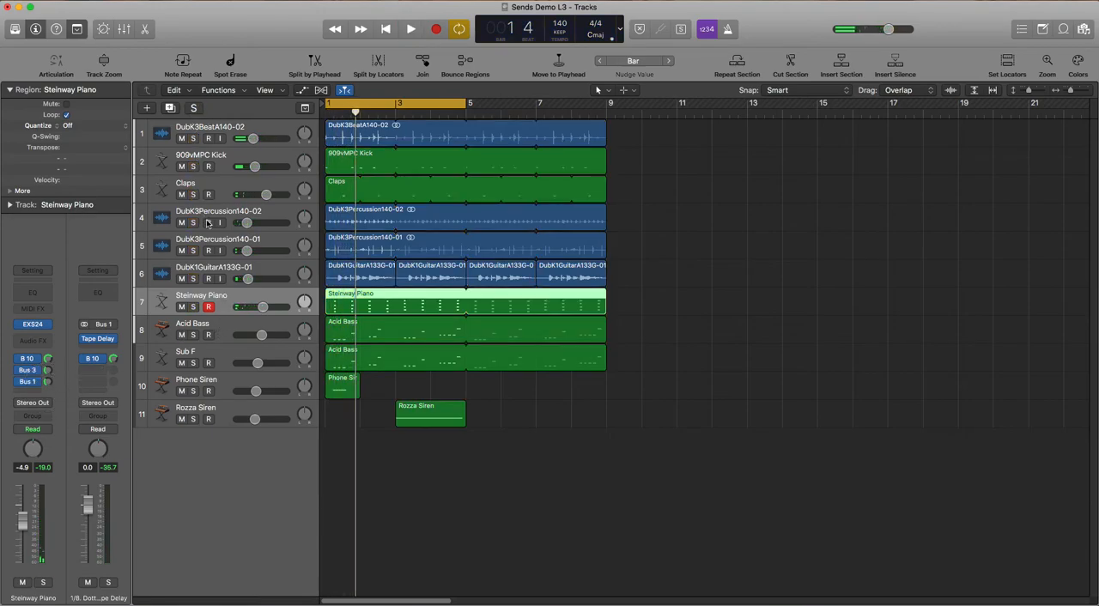
drag(466, 105, 610, 109)
key(space)
click(567, 414)
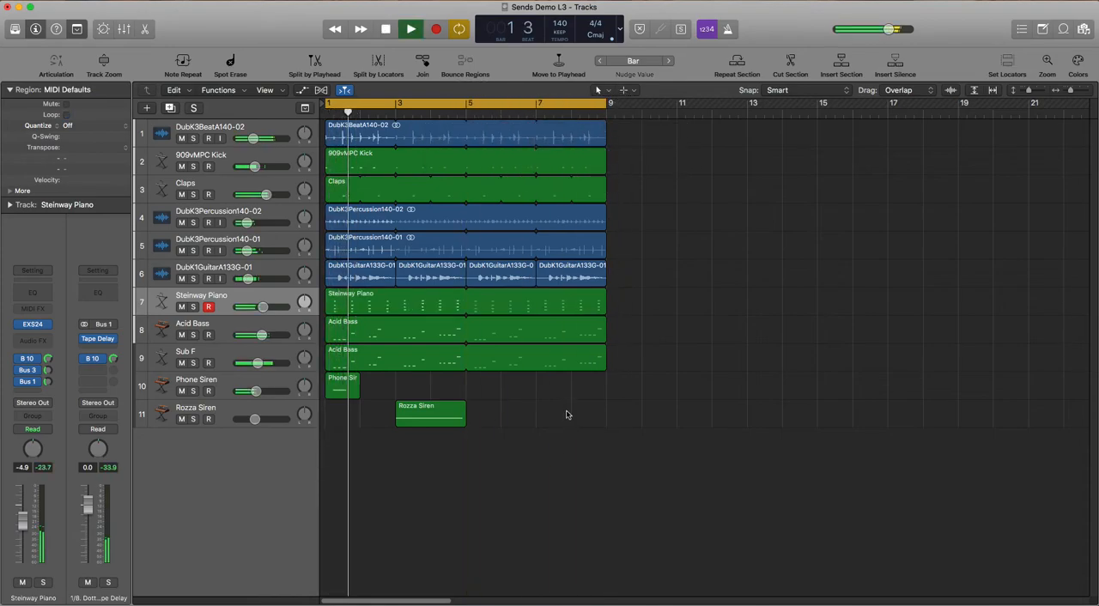
Select the Sub F track, stop playback of the full mix and open the mixer
click(253, 359)
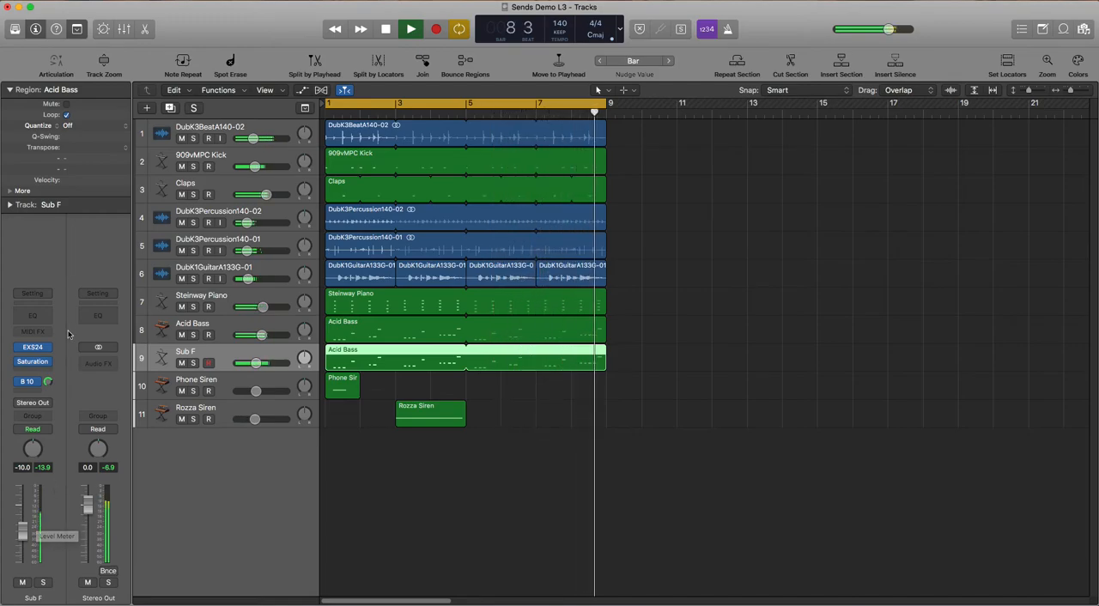
key(space)
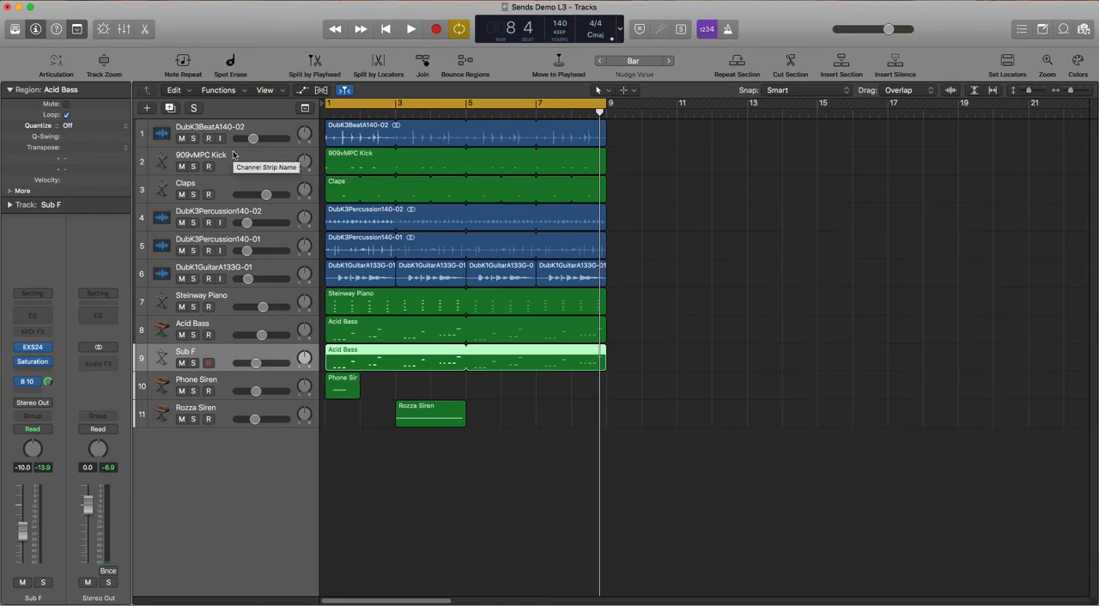
key(super+2)
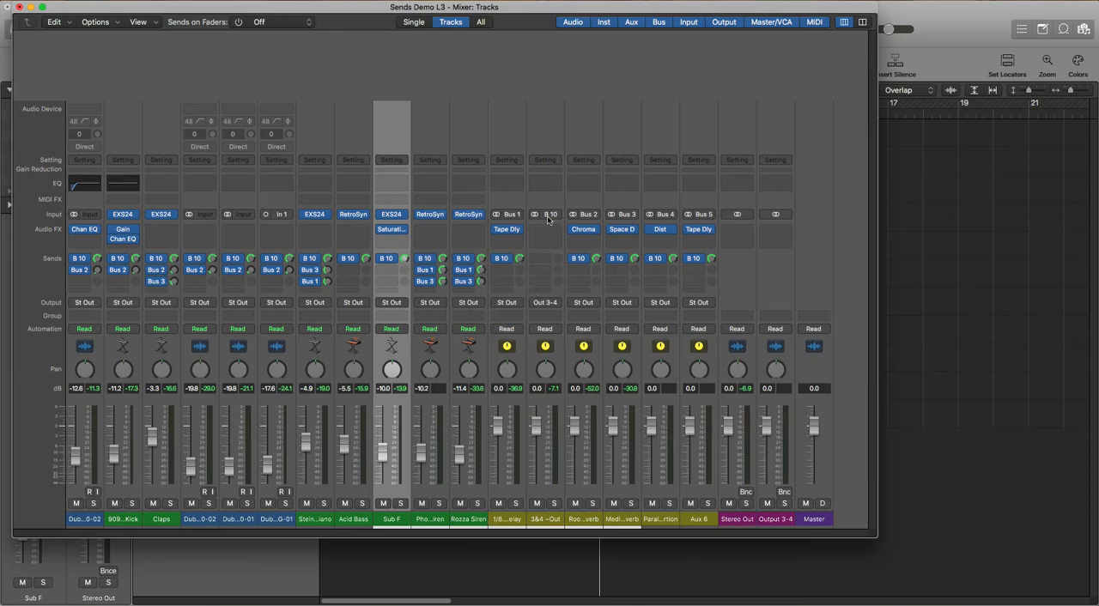
Review the Room Reverb, Medium Spring Reverb and Tape Delay auxes and inspect the Distortion plug-in settings on the Parallel Distortion aux
click(579, 519)
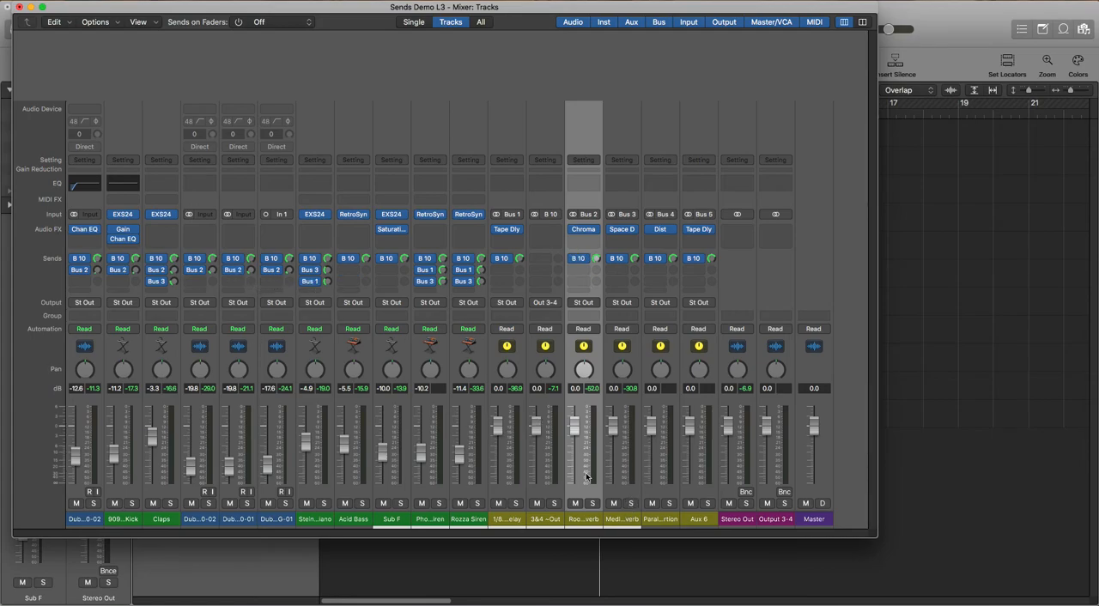
click(622, 516)
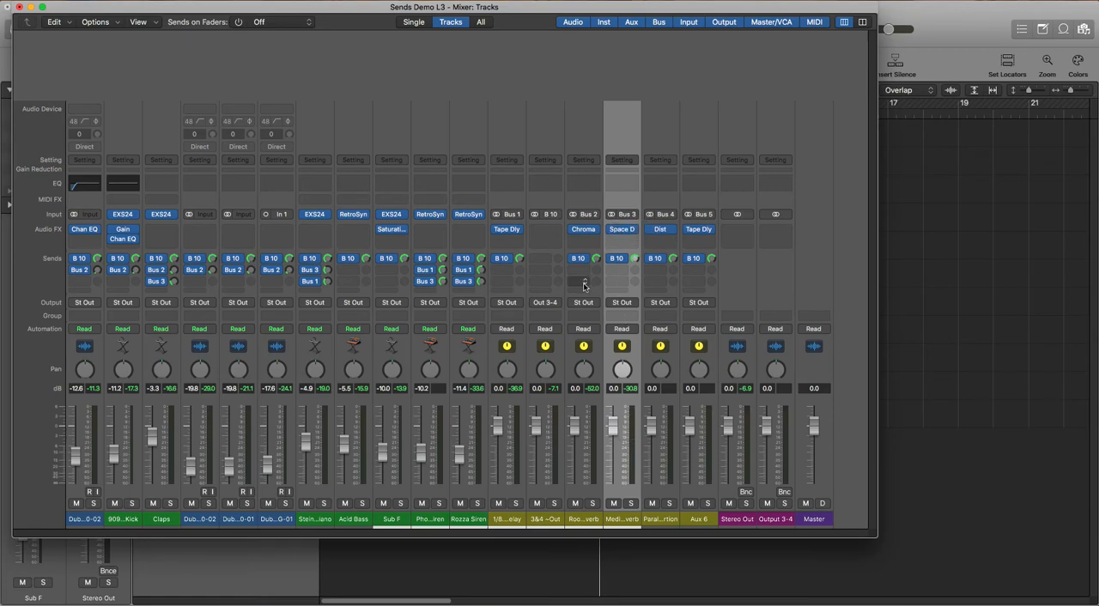
click(514, 518)
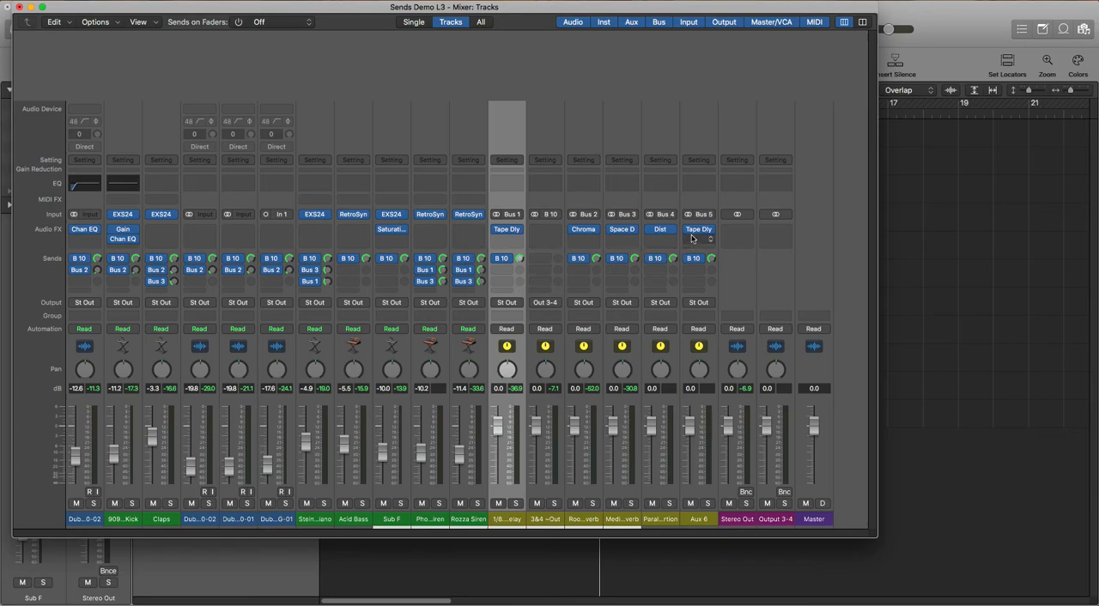
click(662, 519)
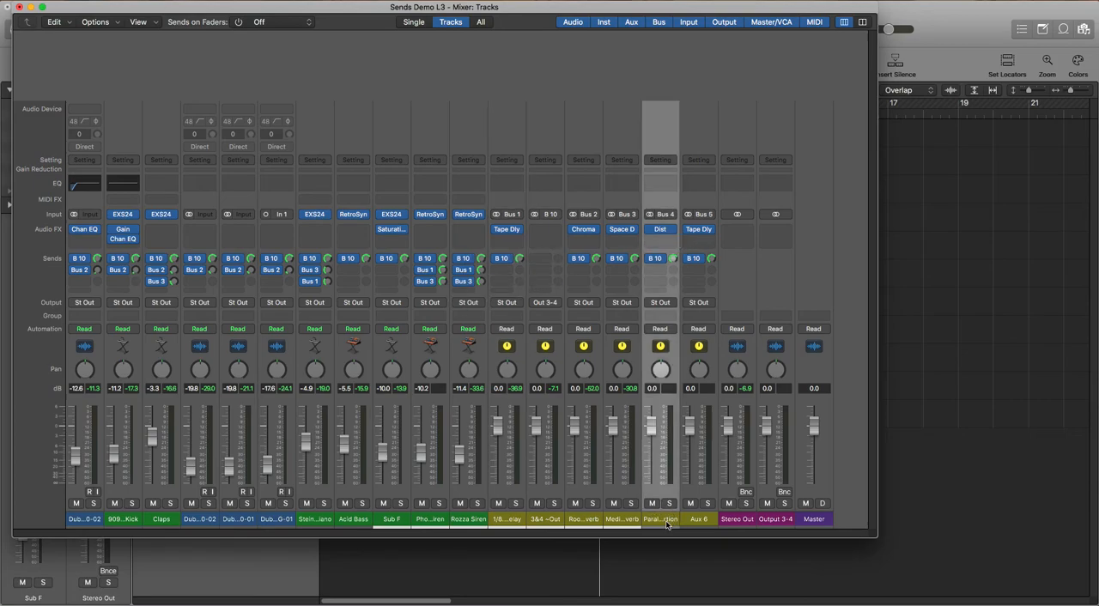
click(659, 229)
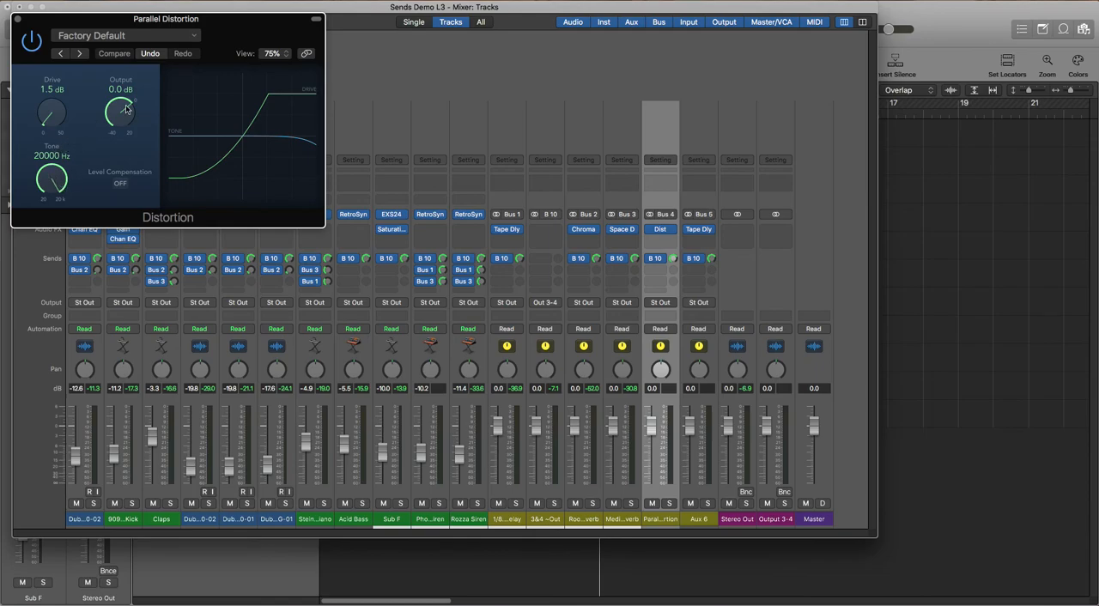
click(17, 19)
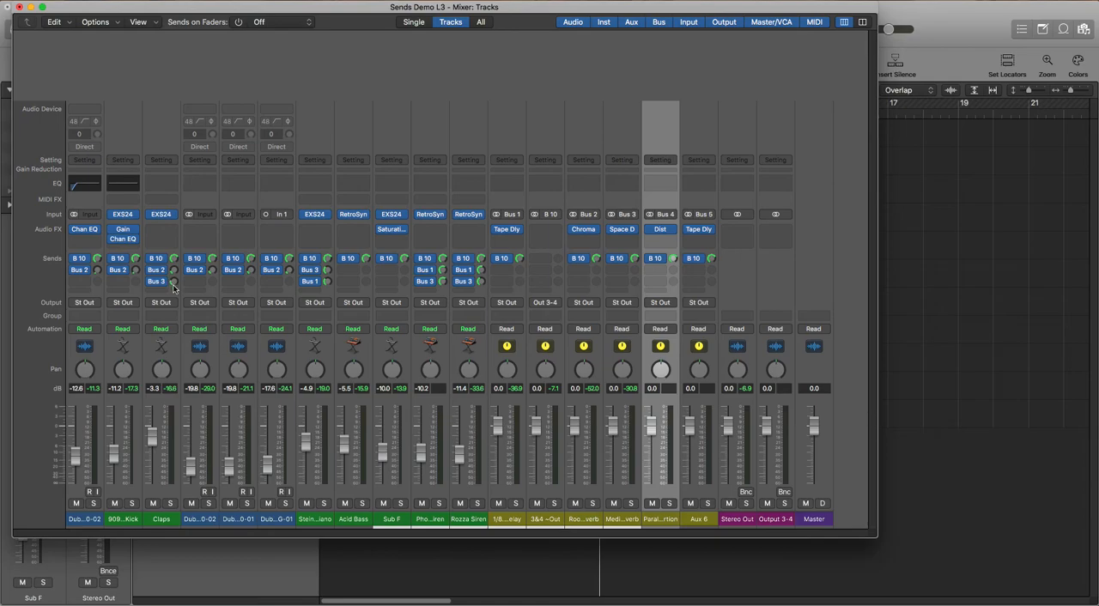
Add a Bus 4 send to Parallel Distortion on the DubK3BeatA140-02 channel and raise its level
click(82, 282)
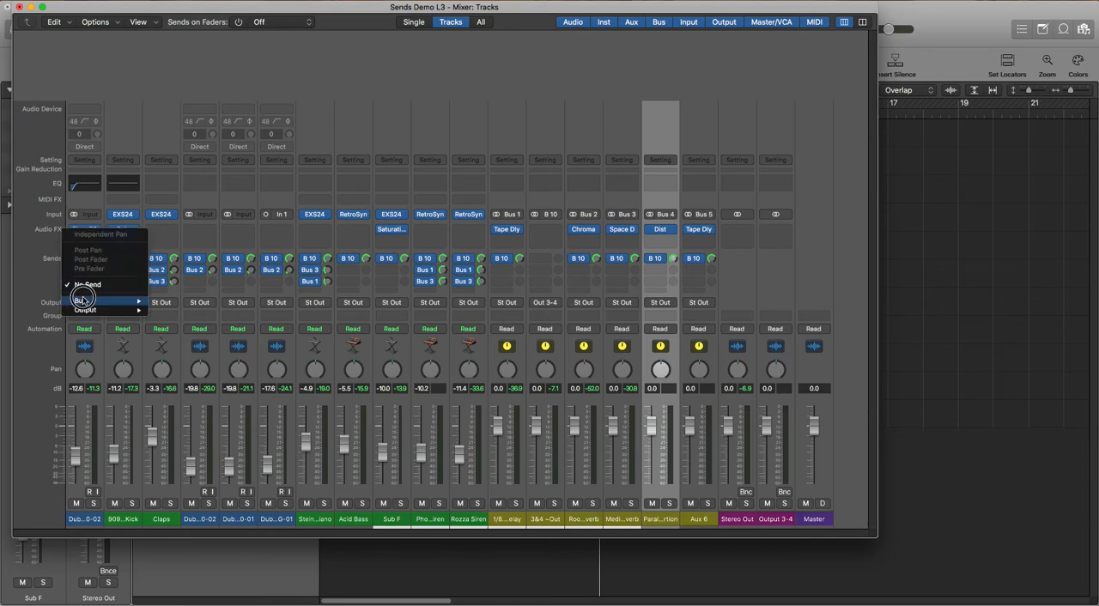
mouse_move(82, 301)
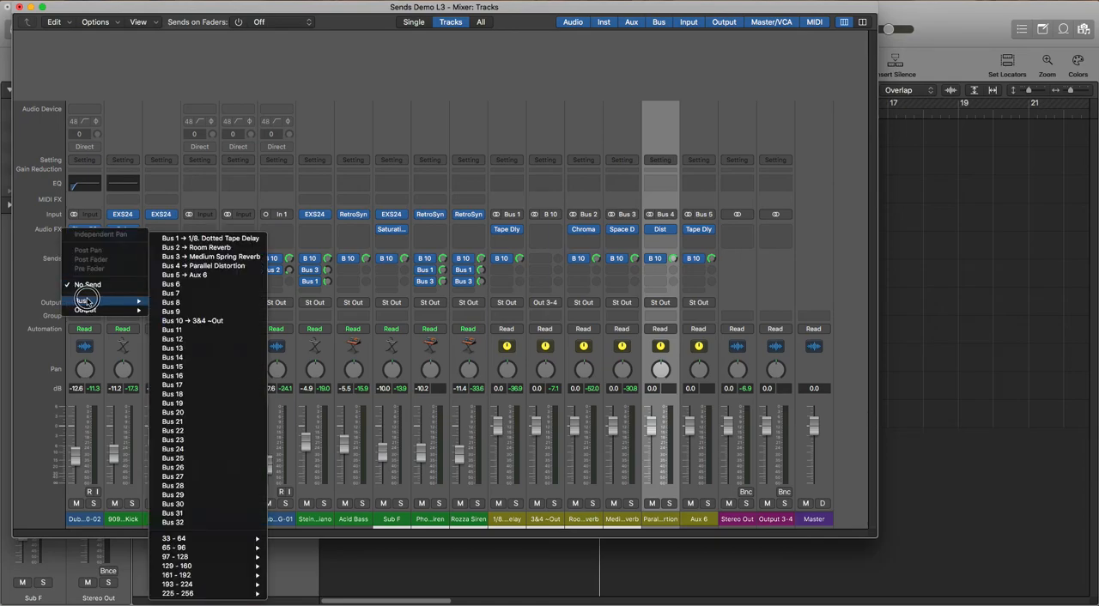
click(203, 266)
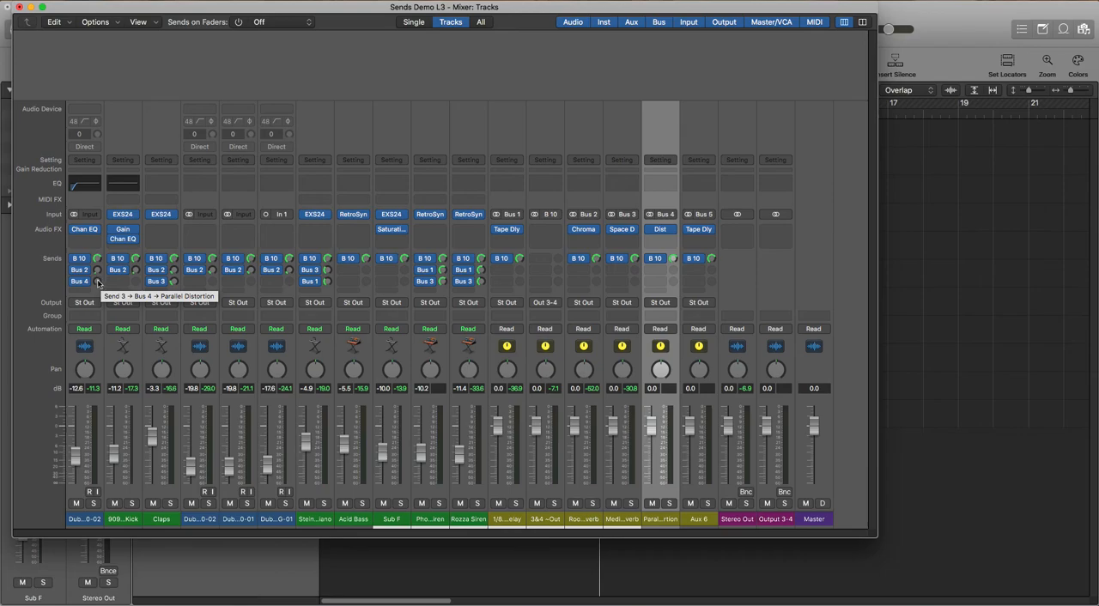
mouse_move(97, 282)
mouse_down()
mouse_move(104, 243)
mouse_move(82, 275)
mouse_move(97, 283)
mouse_up()
Compare the mix with the beat channel's Bus 4 send bypassed and re-enabled during playback
click(74, 282)
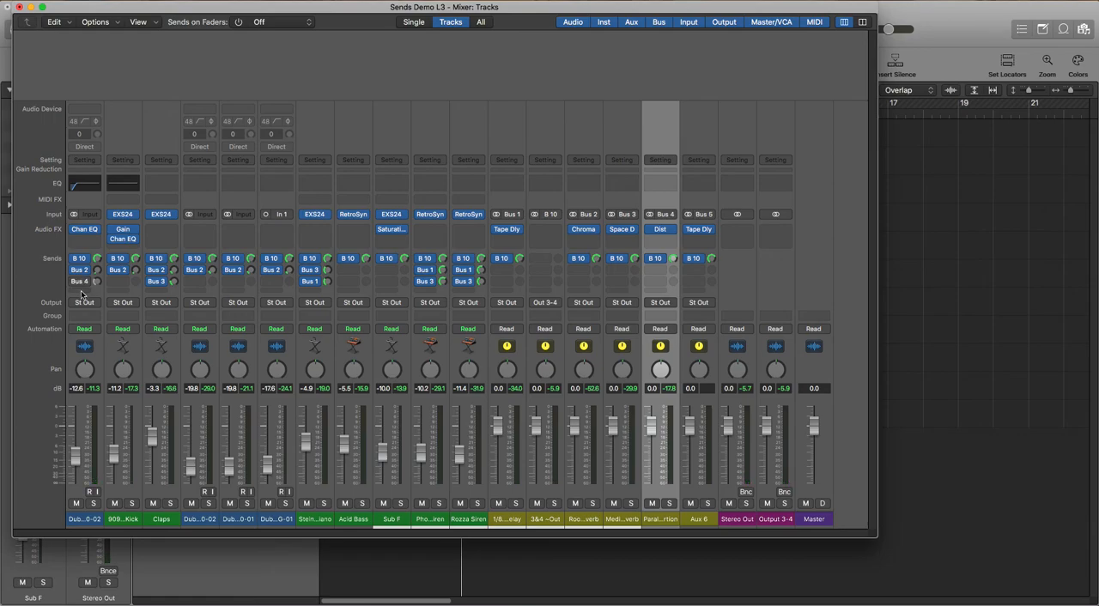
mouse_move(78, 288)
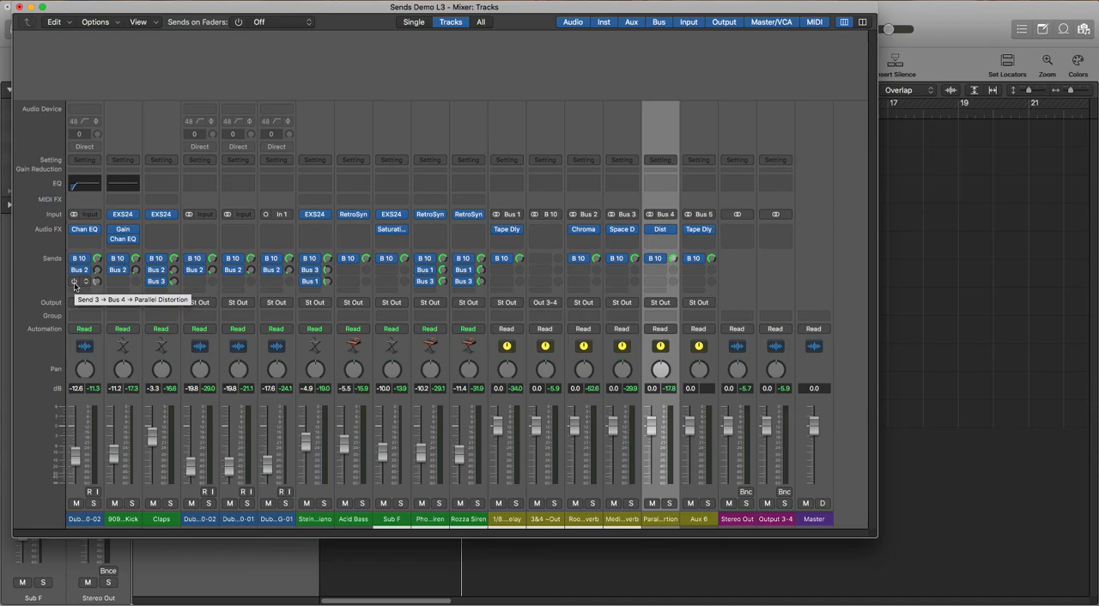
key(space)
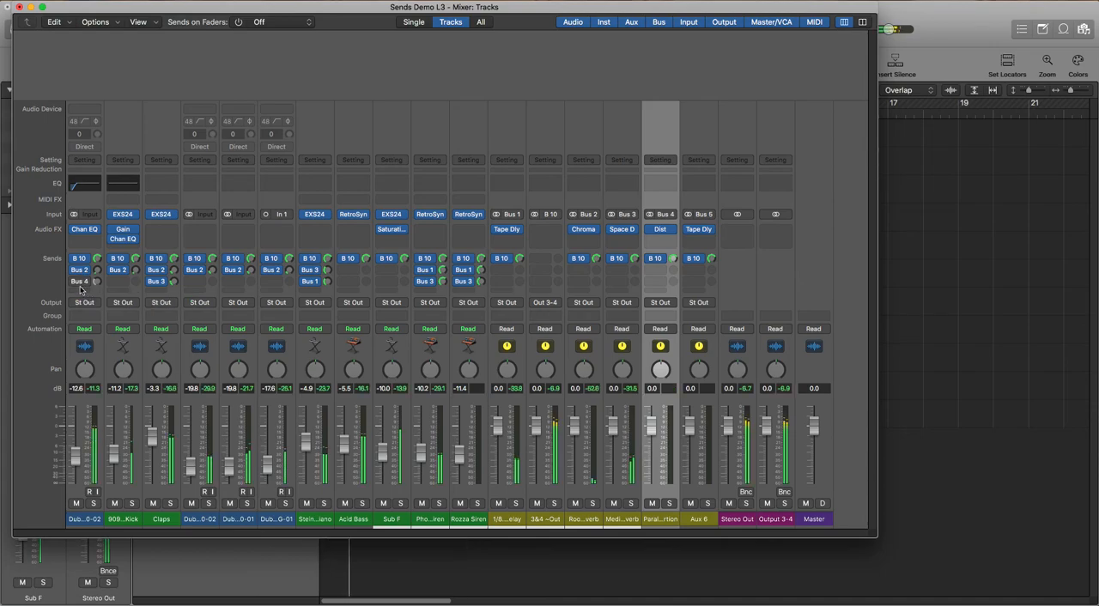
click(74, 283)
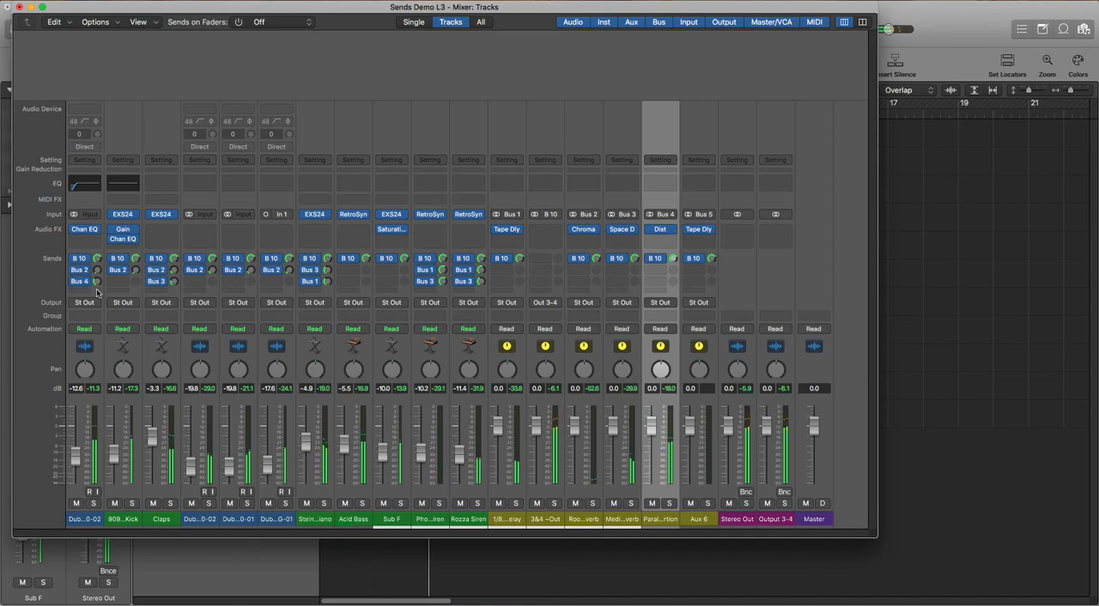
Add a Bus 4 send to Parallel Distortion on the Claps channel and raise its level
click(160, 292)
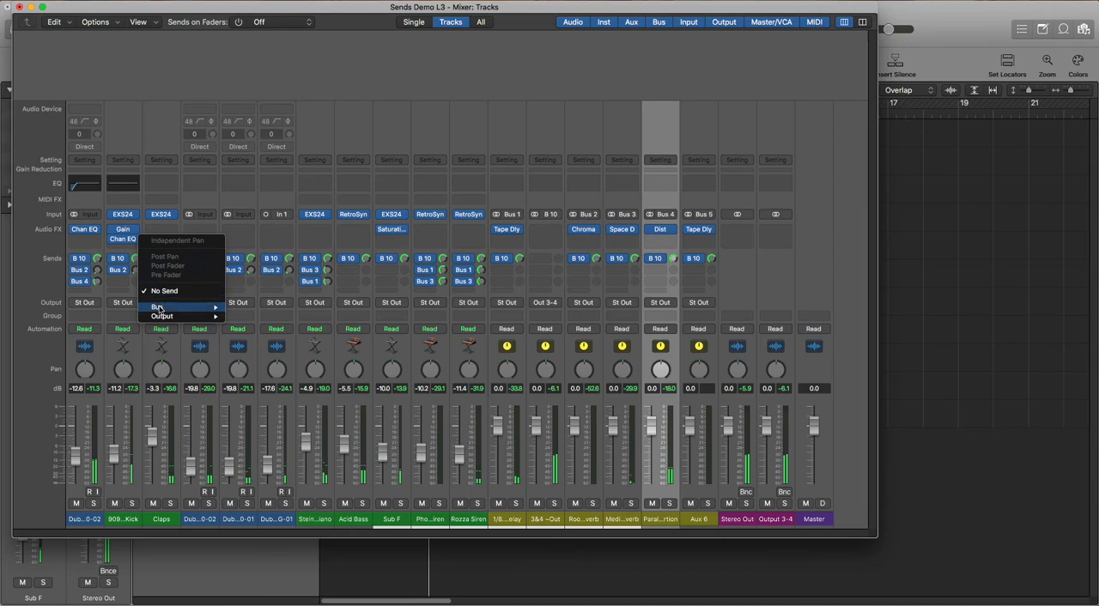
mouse_move(159, 307)
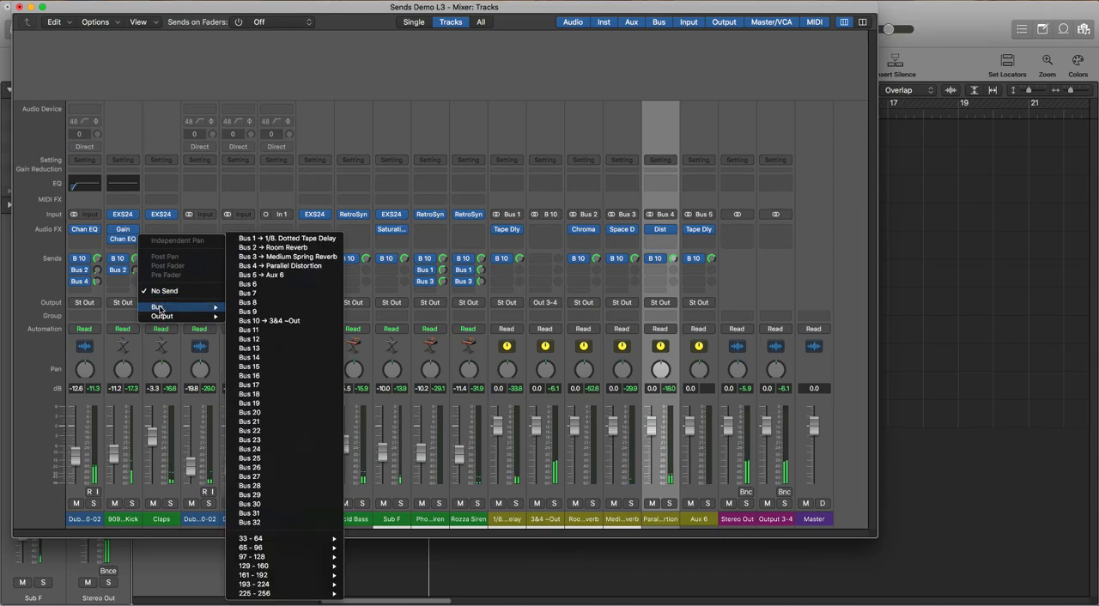
click(292, 267)
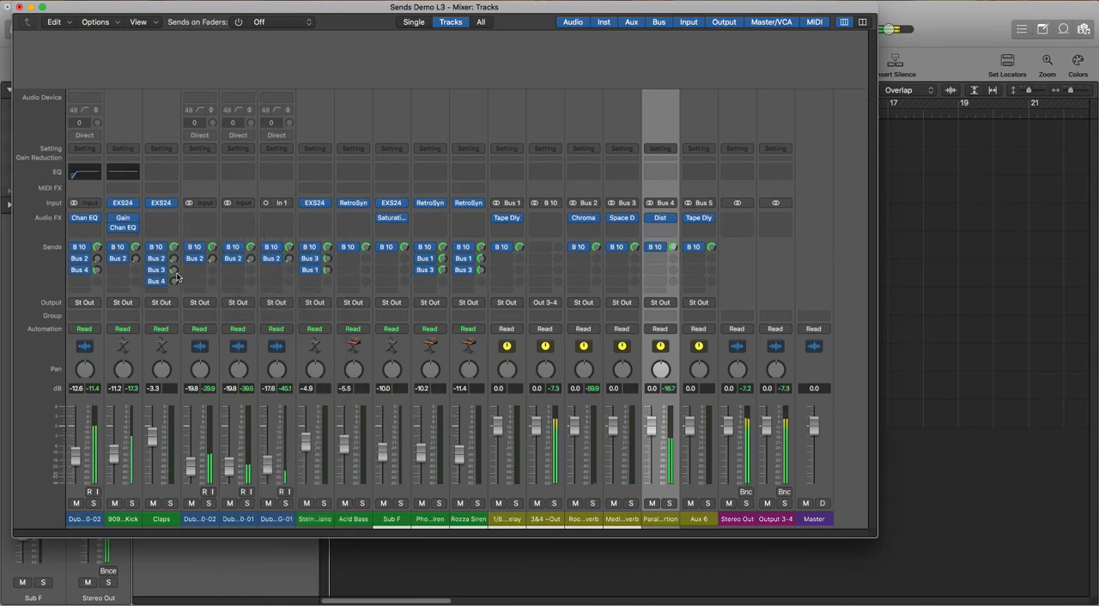
drag(177, 278, 177, 233)
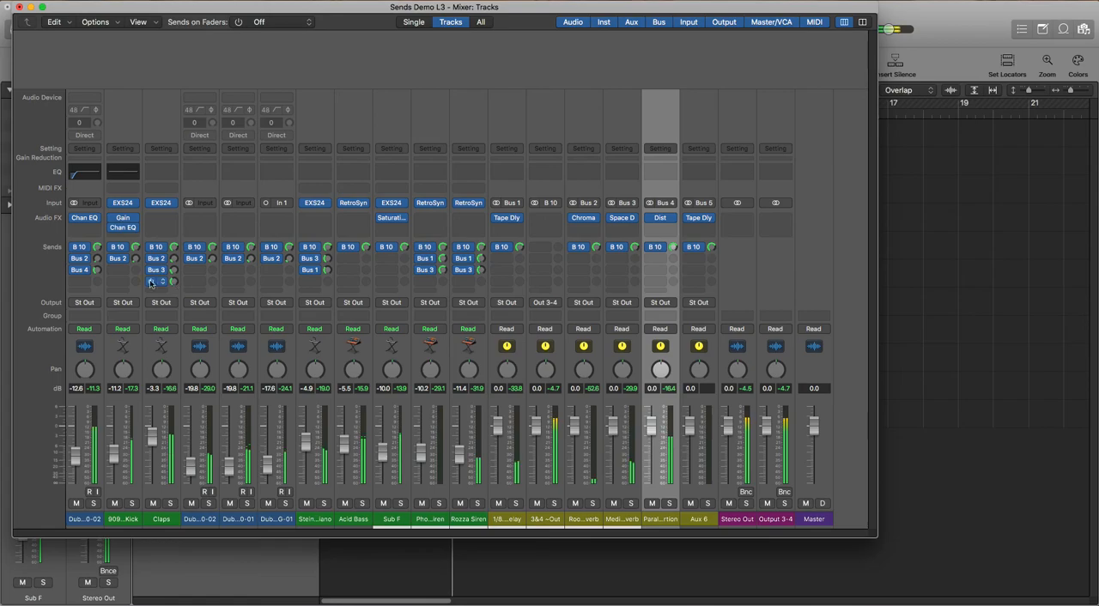
Add a Bus 4 send to Parallel Distortion on the 909vMPC Kick channel at about -19.7 dB
click(164, 284)
mouse_move(137, 290)
click(225, 265)
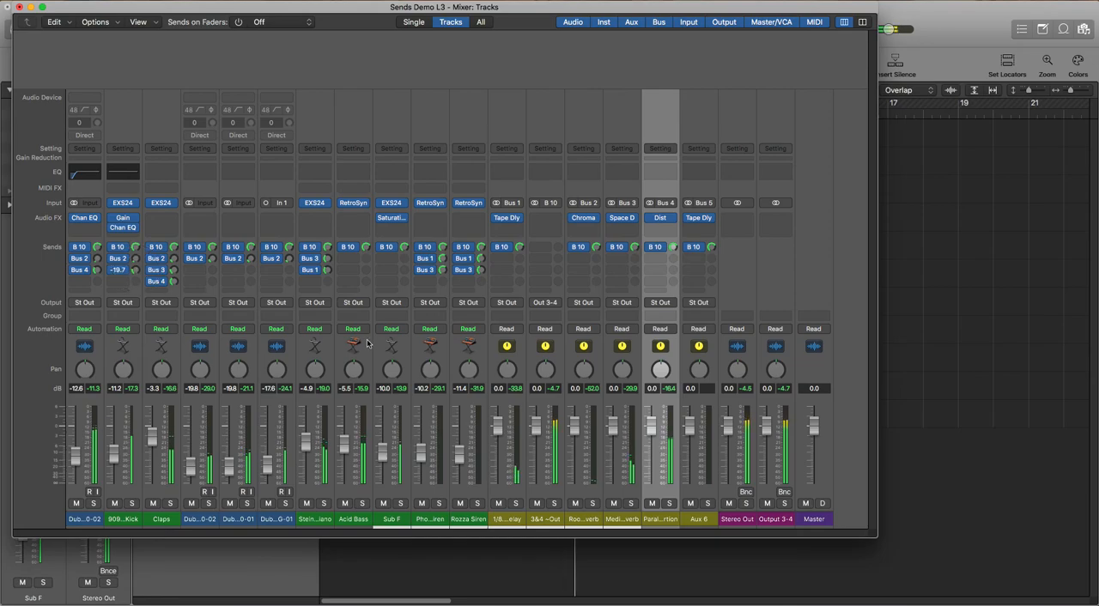
Add a Bus 4 send to Parallel Distortion on the Acid Bass channel and raise its level
click(349, 259)
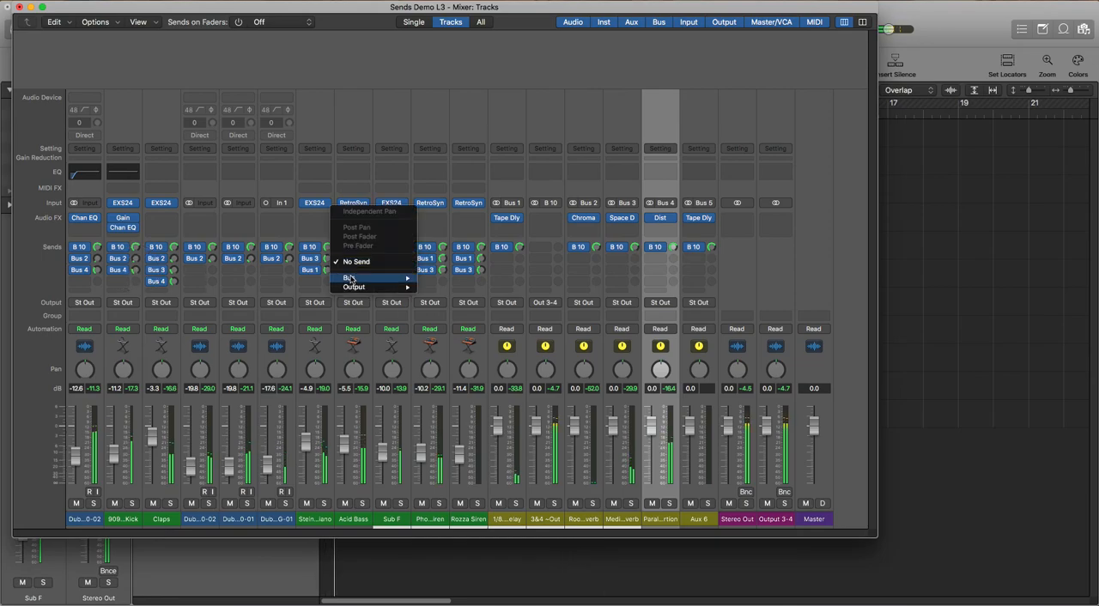
mouse_move(349, 279)
click(459, 273)
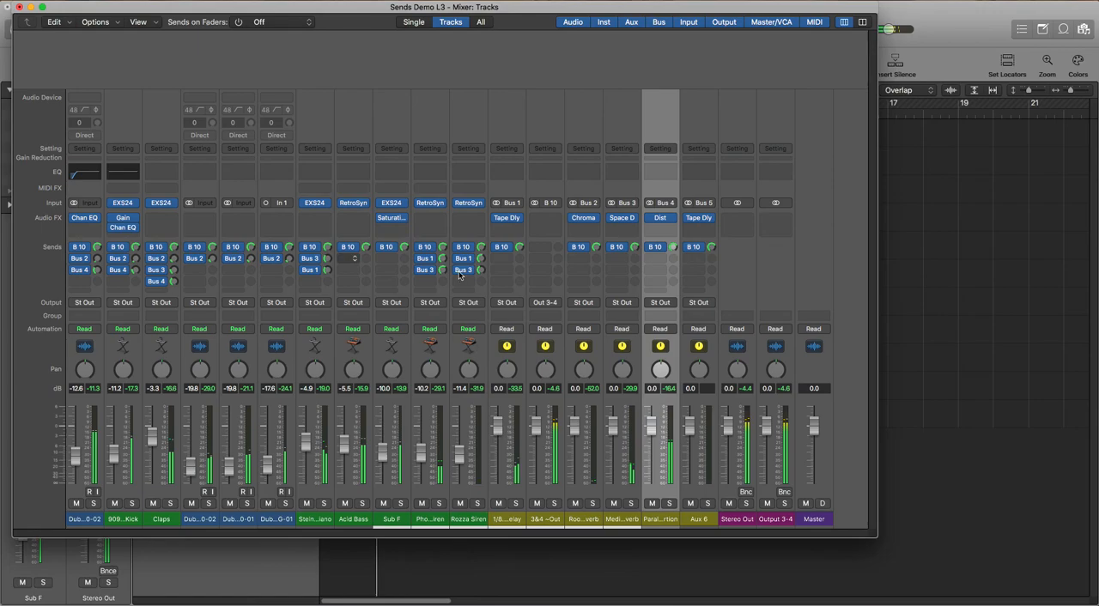
drag(367, 258, 362, 232)
Add a Bus 4 send to Parallel Distortion on the Steinway Piano channel and adjust its level
click(312, 280)
mouse_move(339, 300)
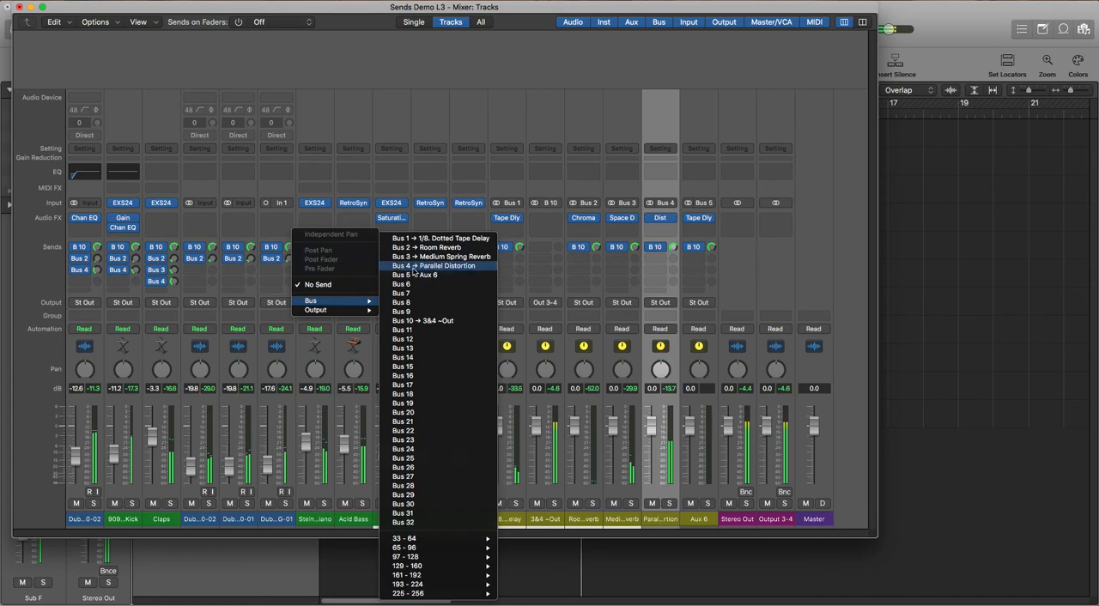
click(414, 267)
drag(333, 256, 331, 262)
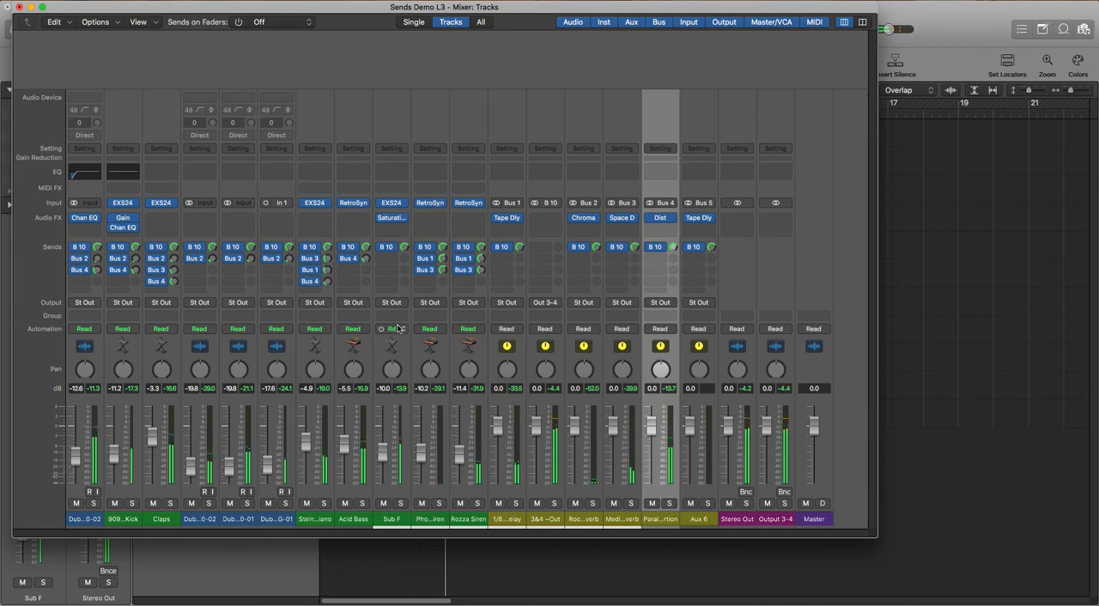